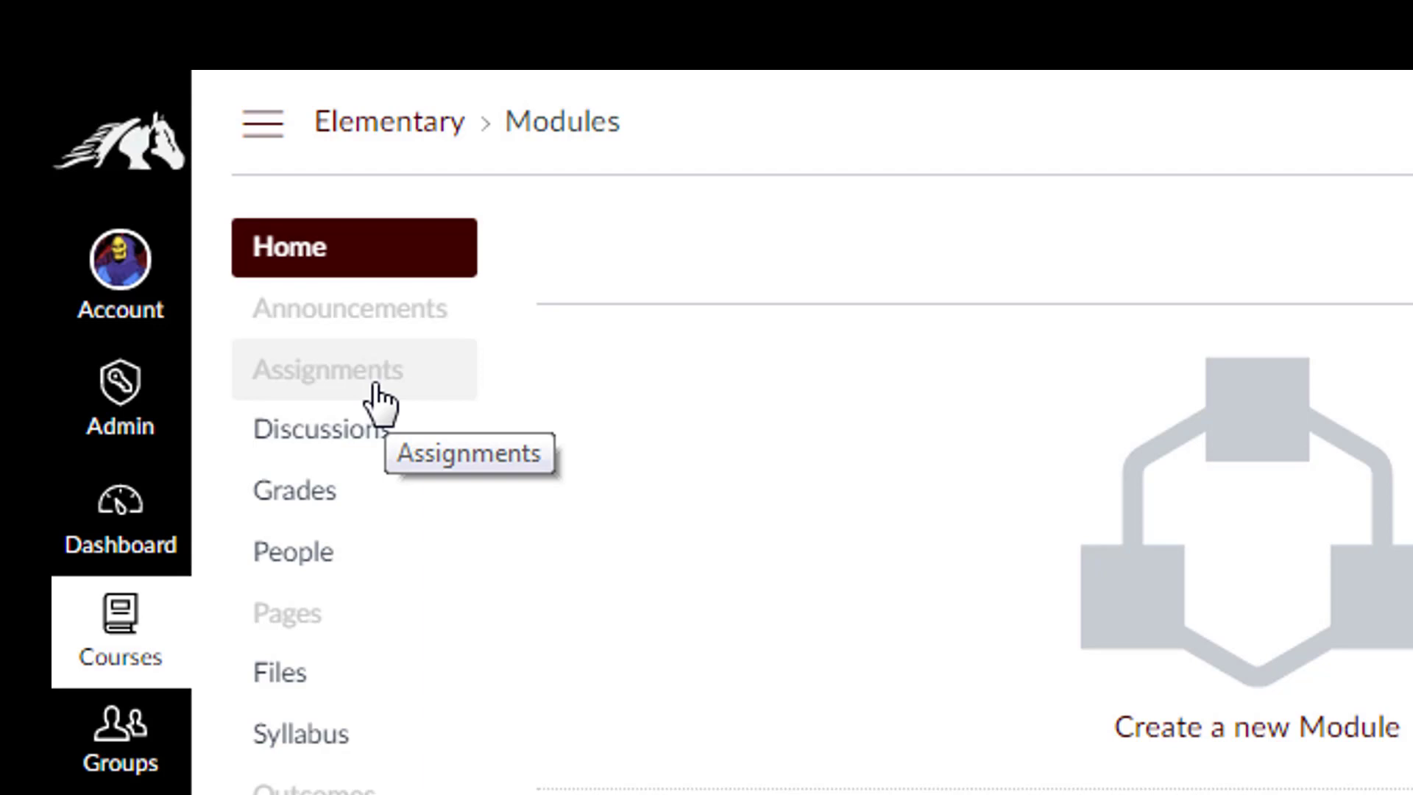
Add an assignment group named "Quiz and Tests" to the Elementary course's assignments
{"action": "left_click", "coordinate": [374, 386]}
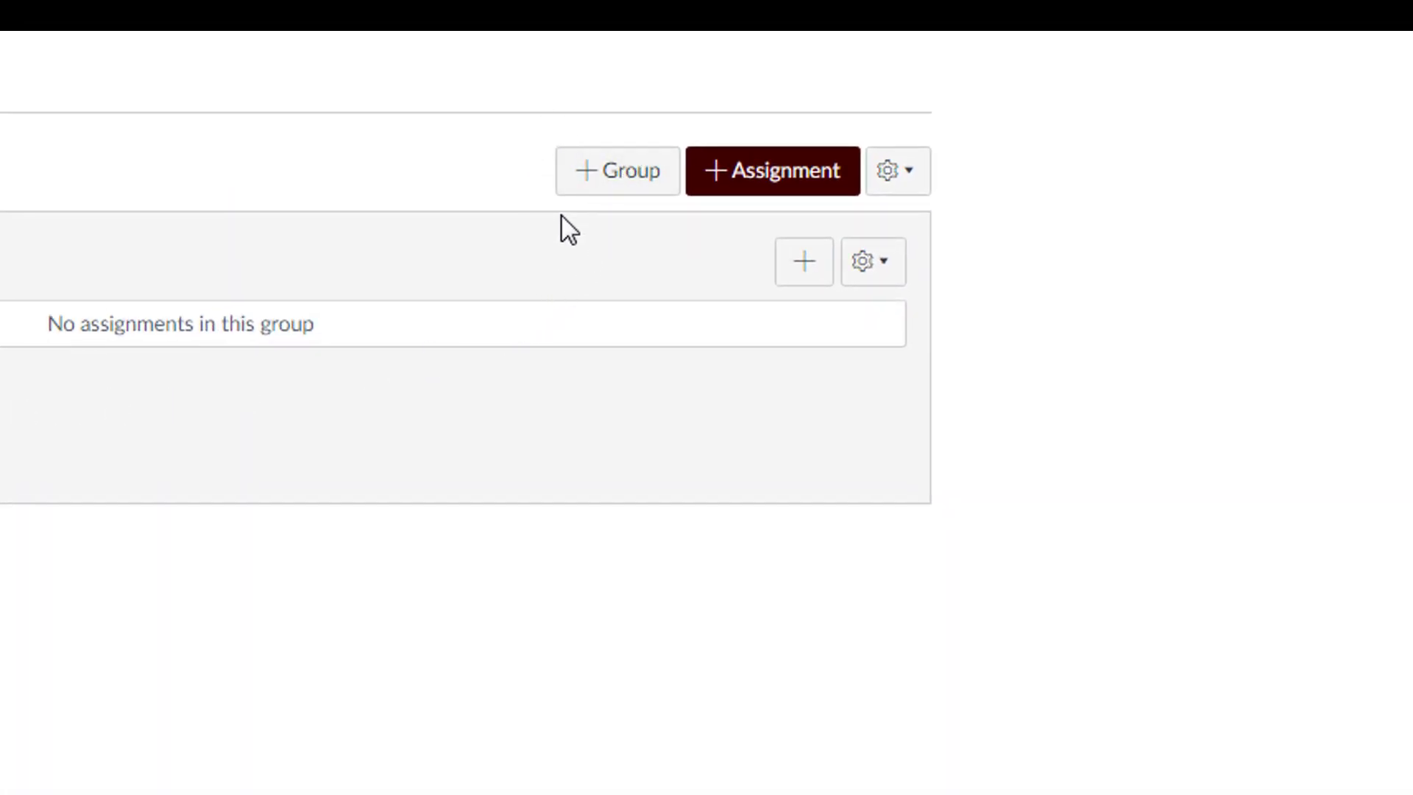
{"action": "left_click", "coordinate": [652, 181]}
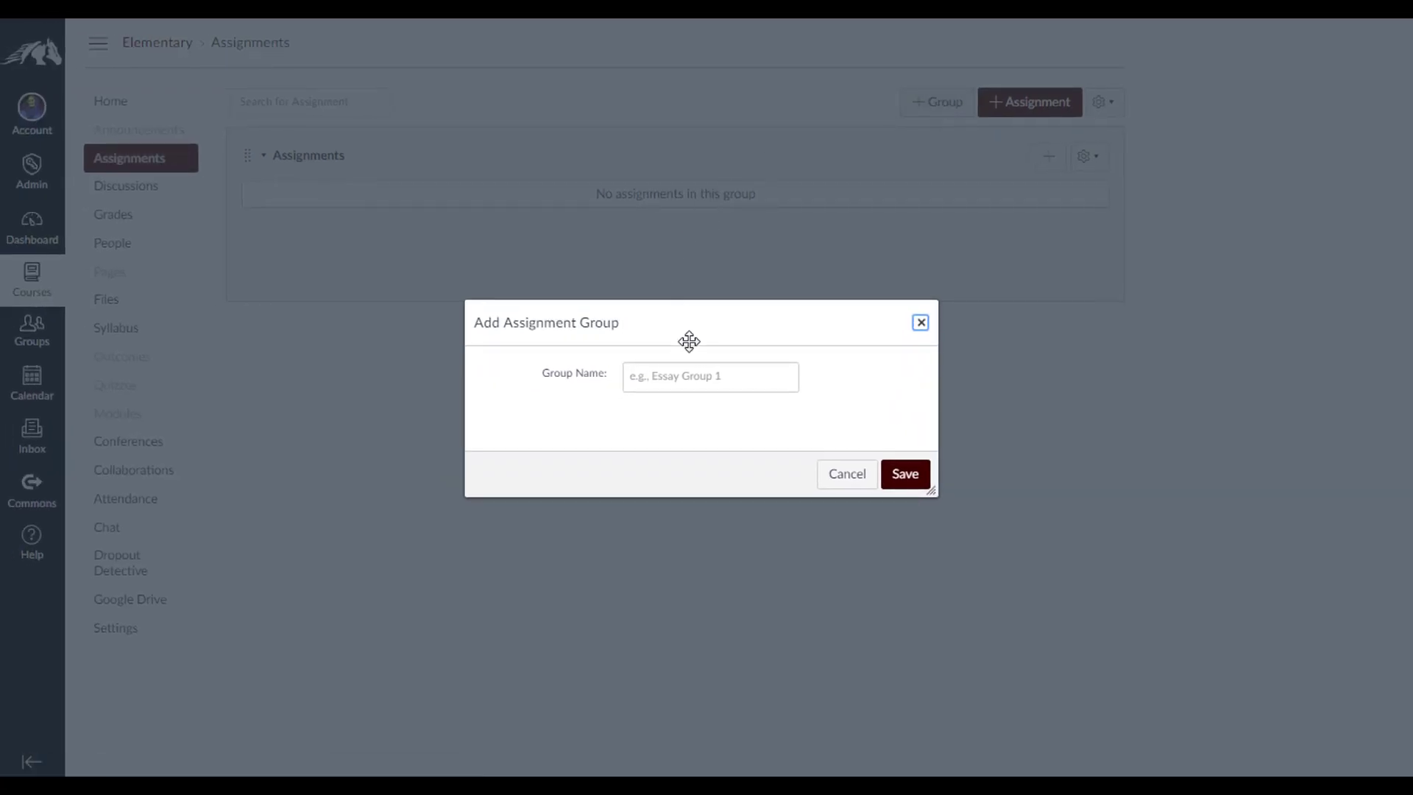
{"action": "left_click", "coordinate": [698, 376]}
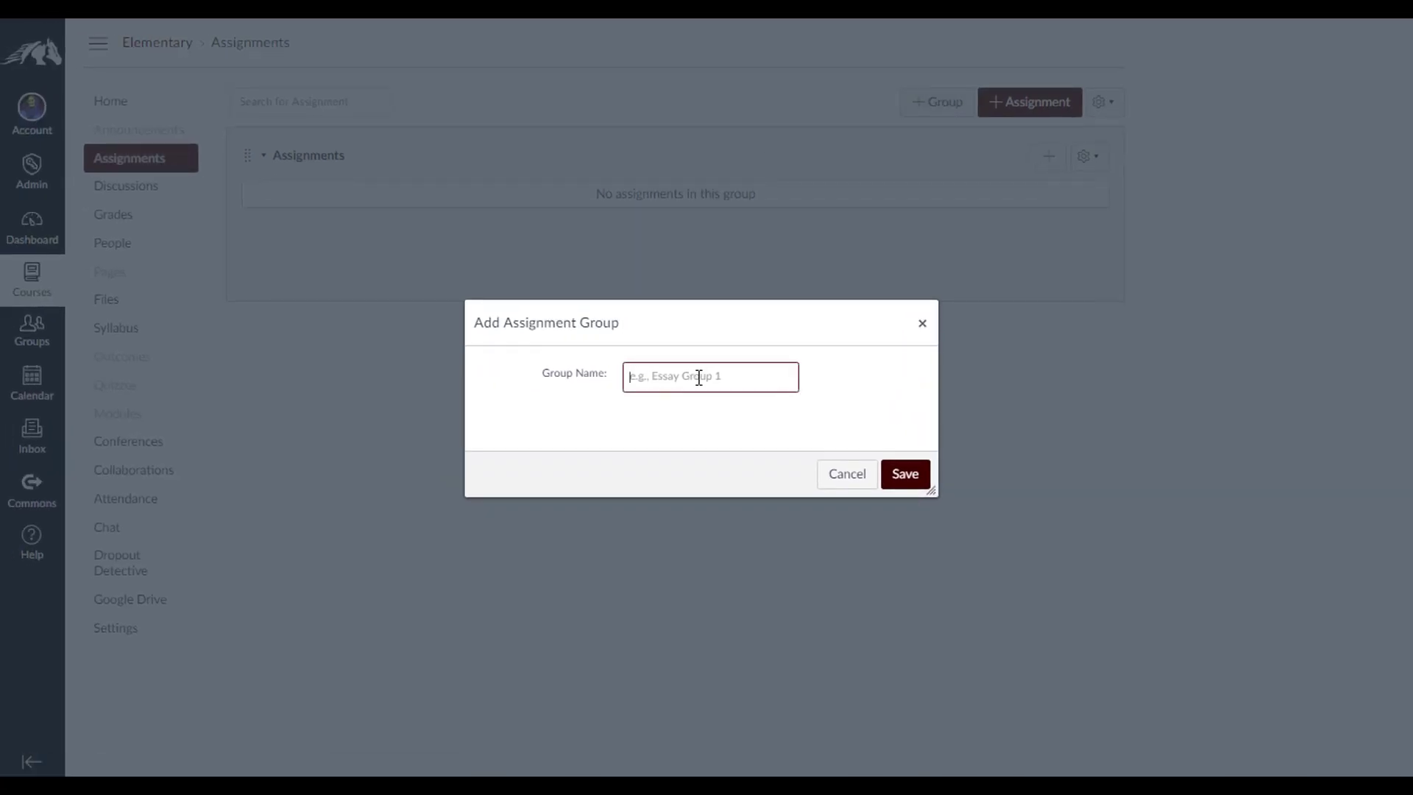
{"action": "type", "text": "Quiz"}
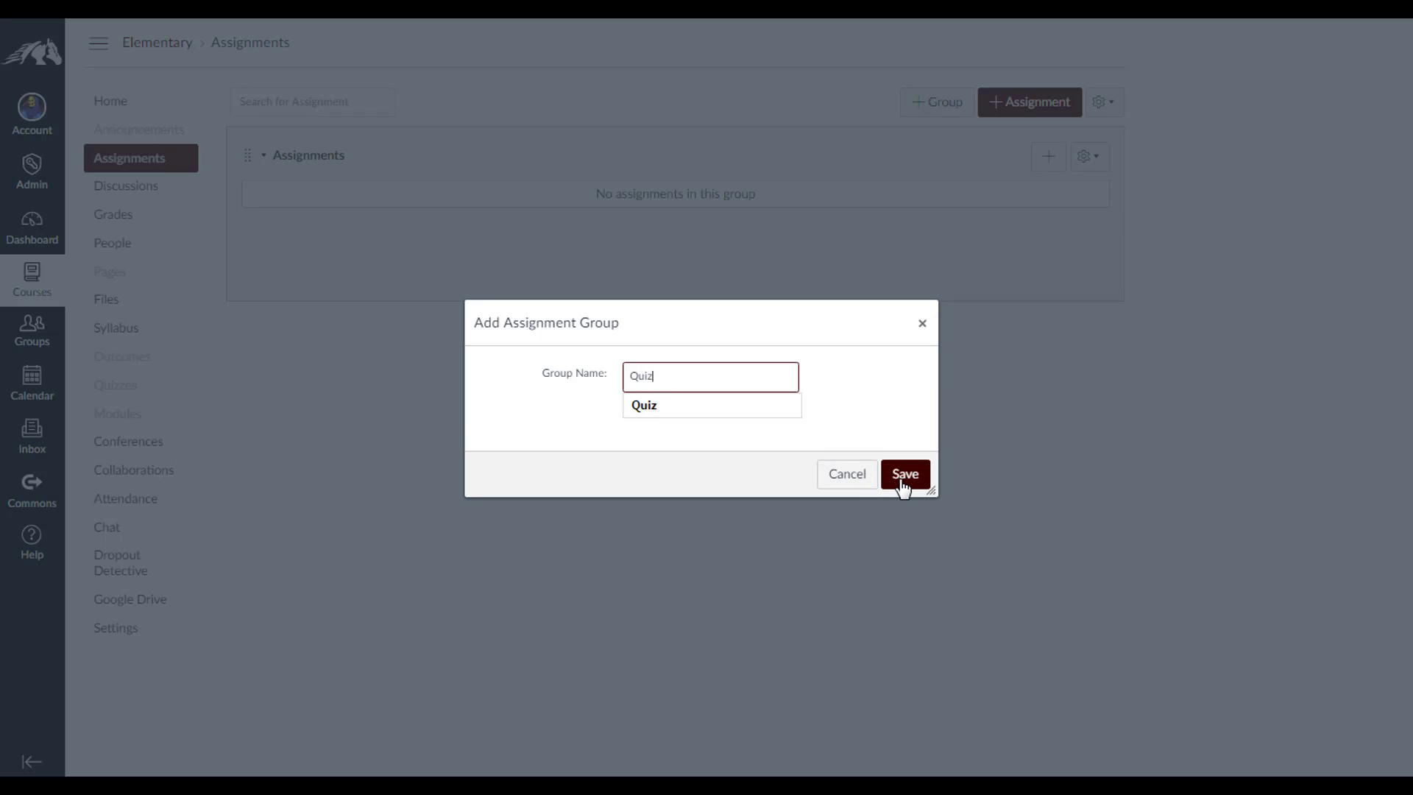
{"action": "type", "text": " and Tests"}
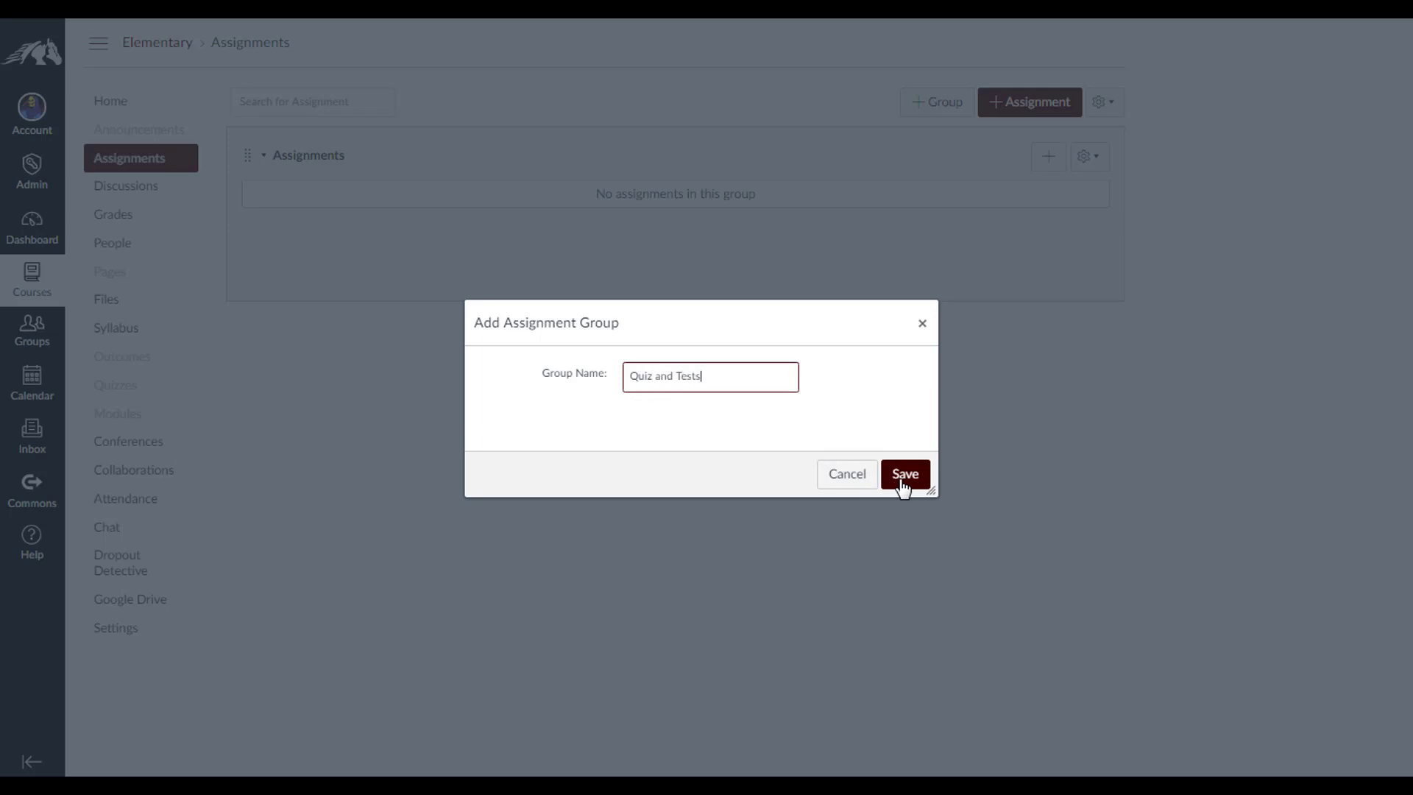
{"action": "left_click", "coordinate": [903, 474]}
Add another assignment group named "Work Habits"
{"action": "left_click", "coordinate": [945, 103]}
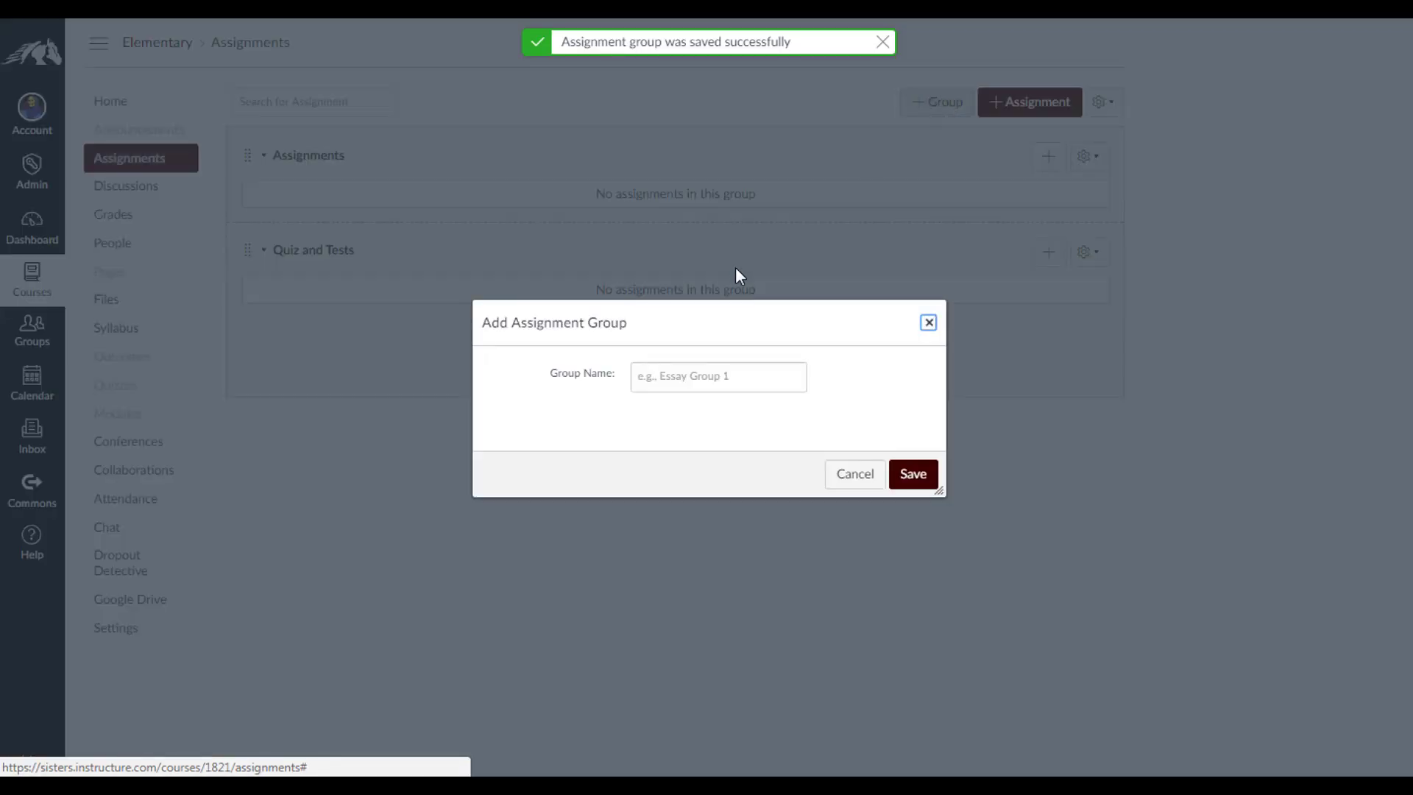
{"action": "left_click", "coordinate": [712, 379]}
{"action": "type", "text": "Work"}
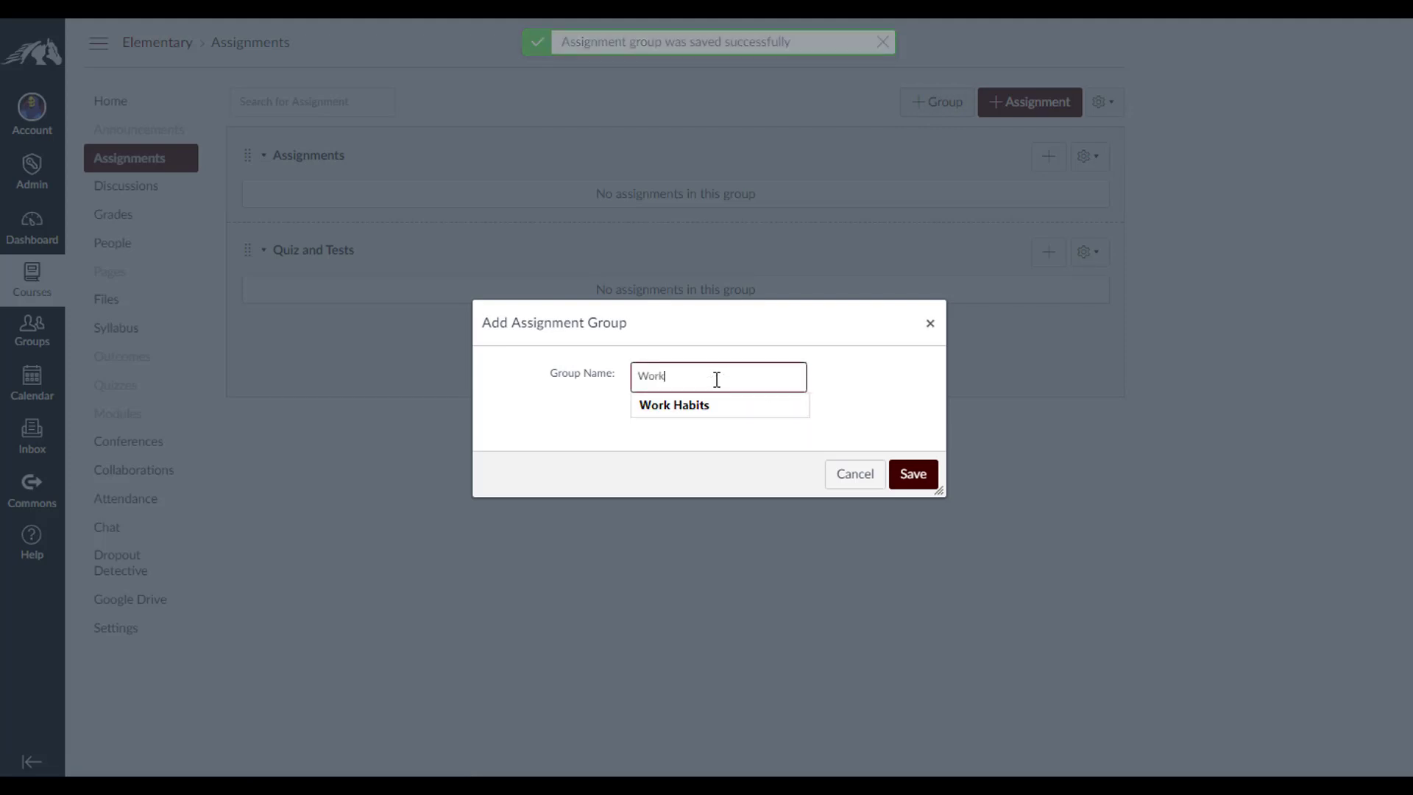
{"action": "type", "text": " Habits"}
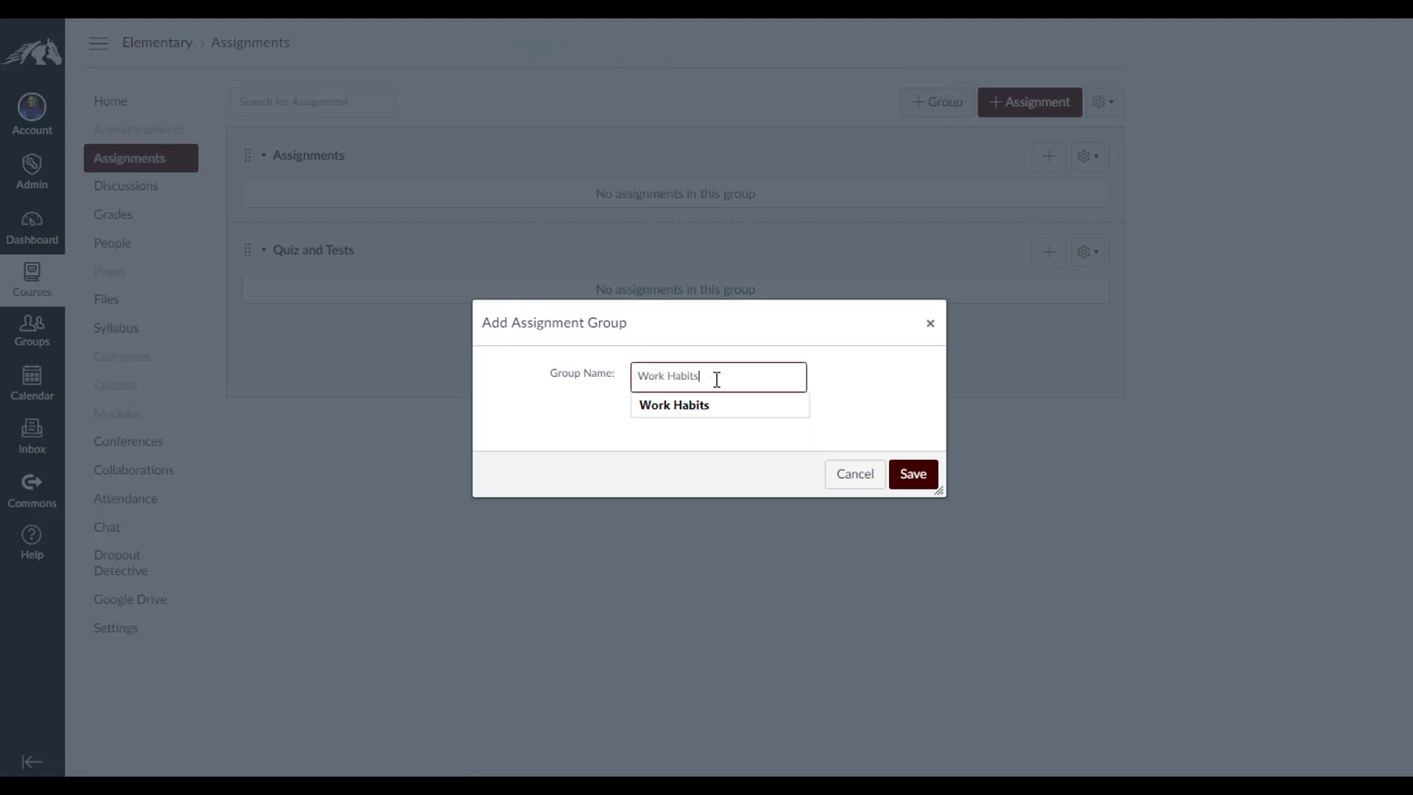
{"action": "left_click", "coordinate": [913, 483]}
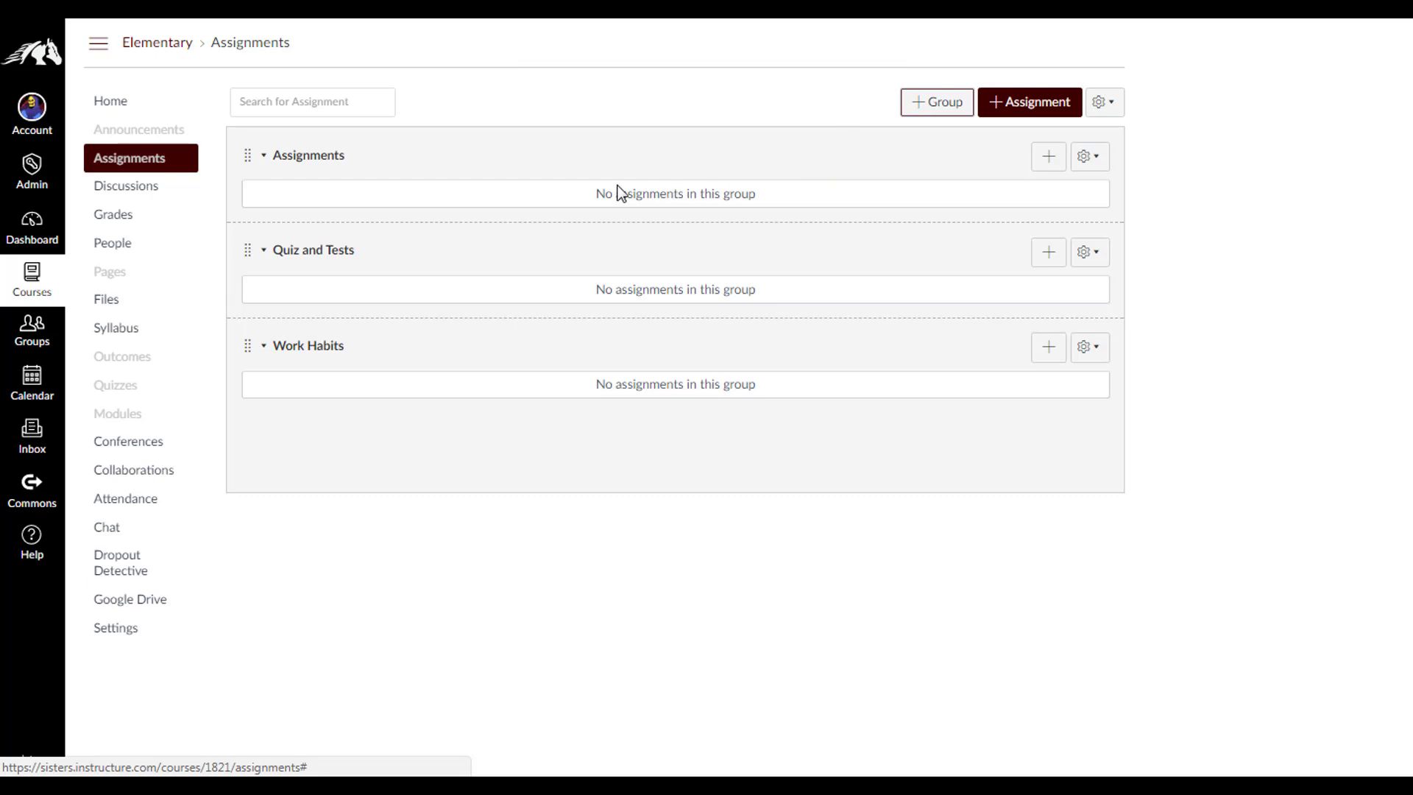
Add an assignment group named "Grades to SIS" for exporting grades
{"action": "left_click", "coordinate": [919, 110]}
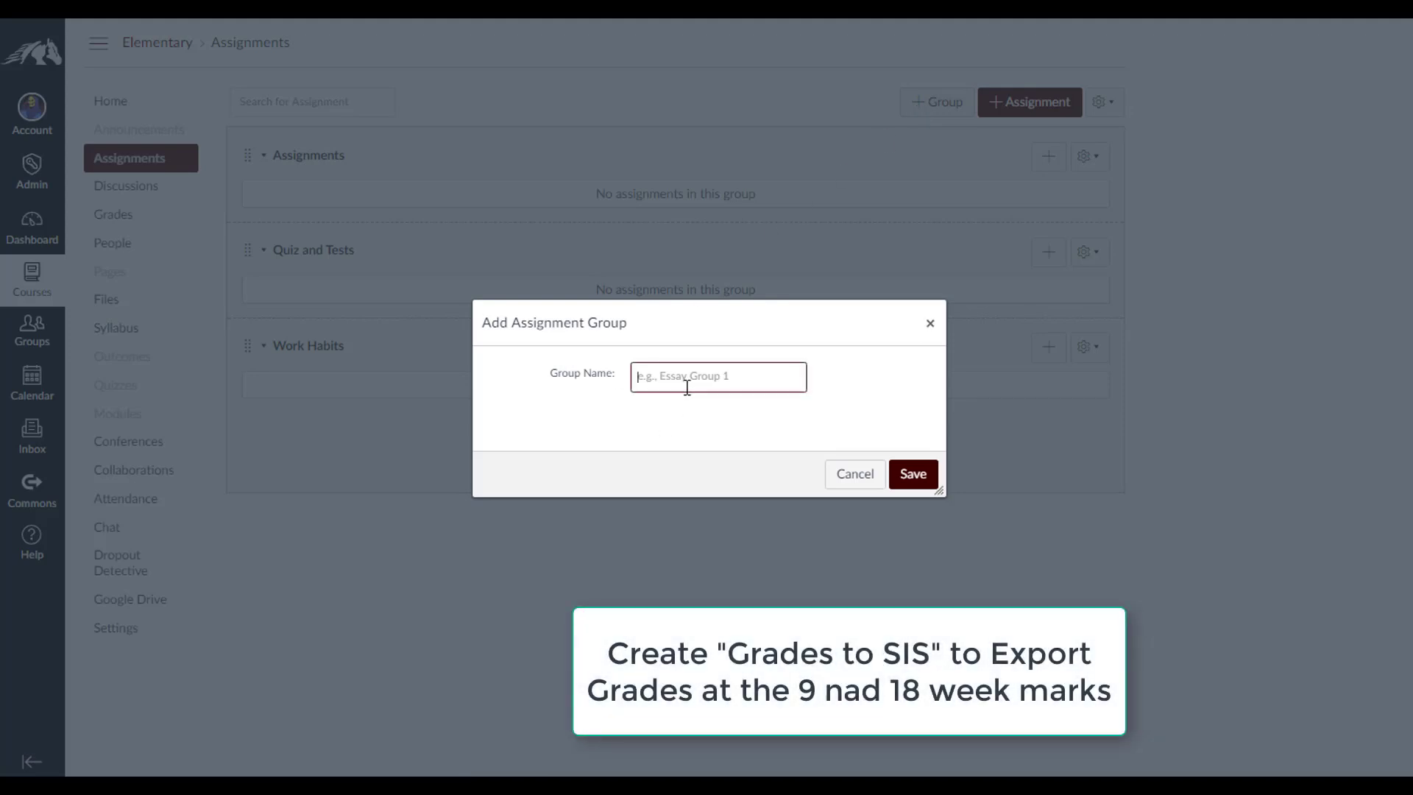
{"action": "type", "text": "Grades to SIS"}
{"action": "left_click", "coordinate": [916, 474]}
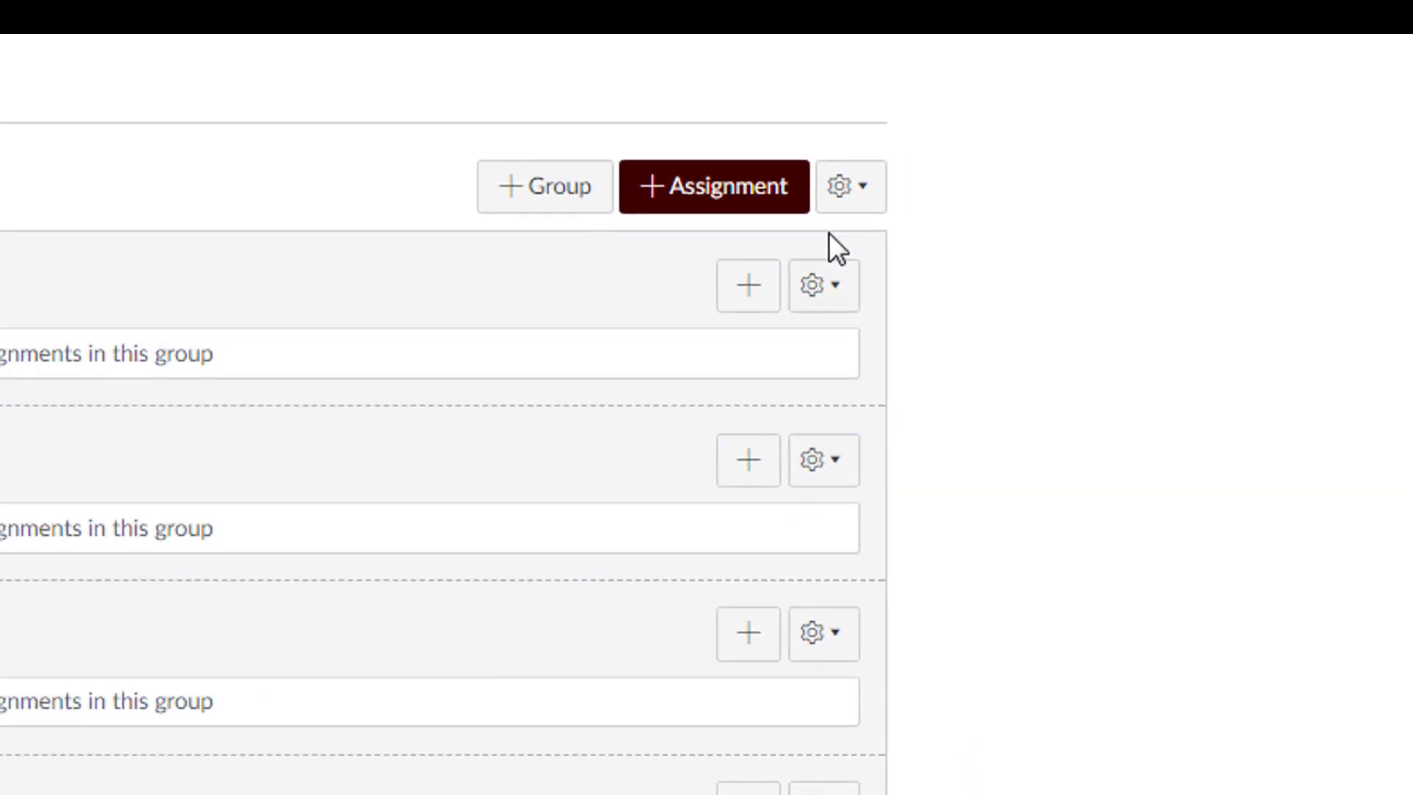
Weight the final grade by assignment groups, with Quiz and Tests at 70%, Assignments at 20% and Work Habits at 10%, and save
{"action": "left_click", "coordinate": [870, 195]}
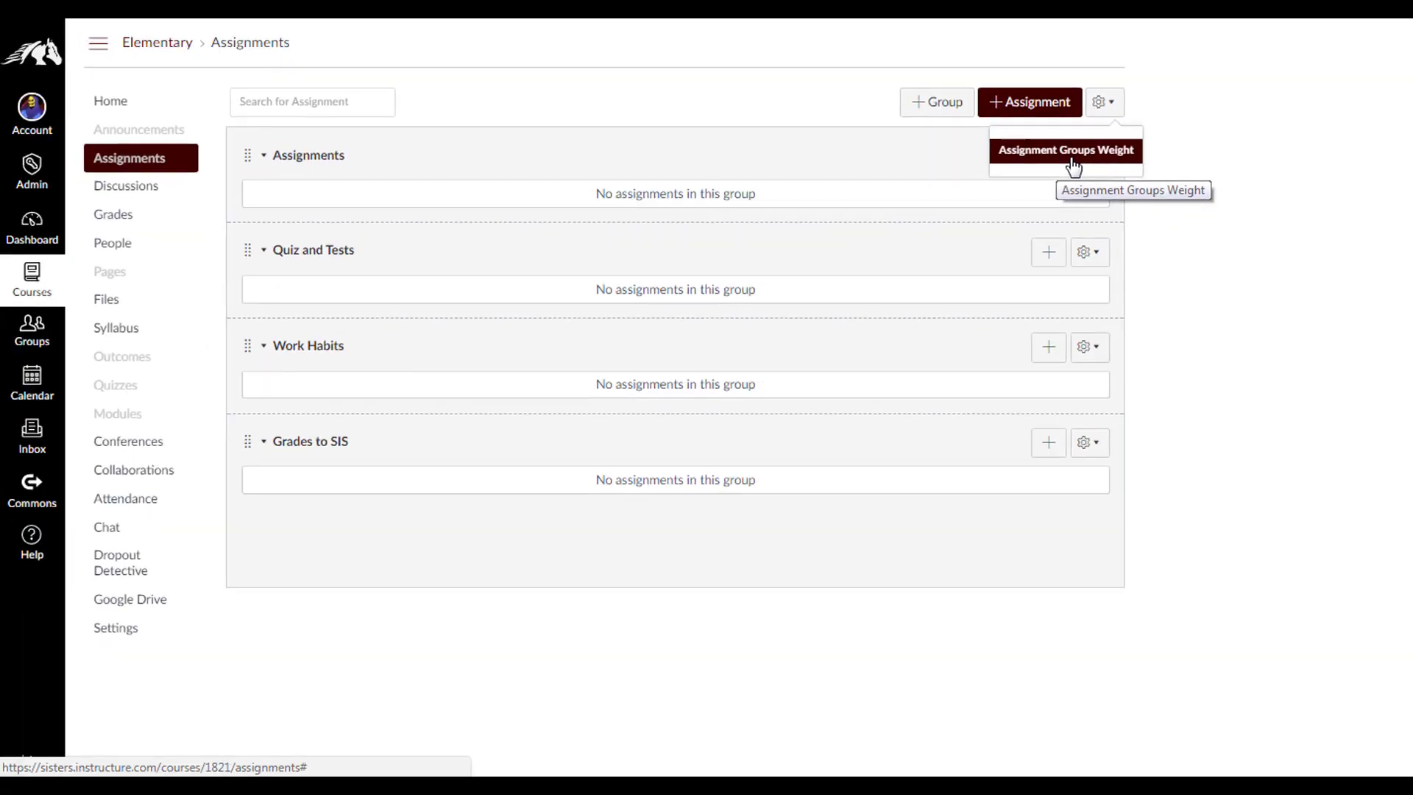
{"action": "left_click", "coordinate": [1051, 176]}
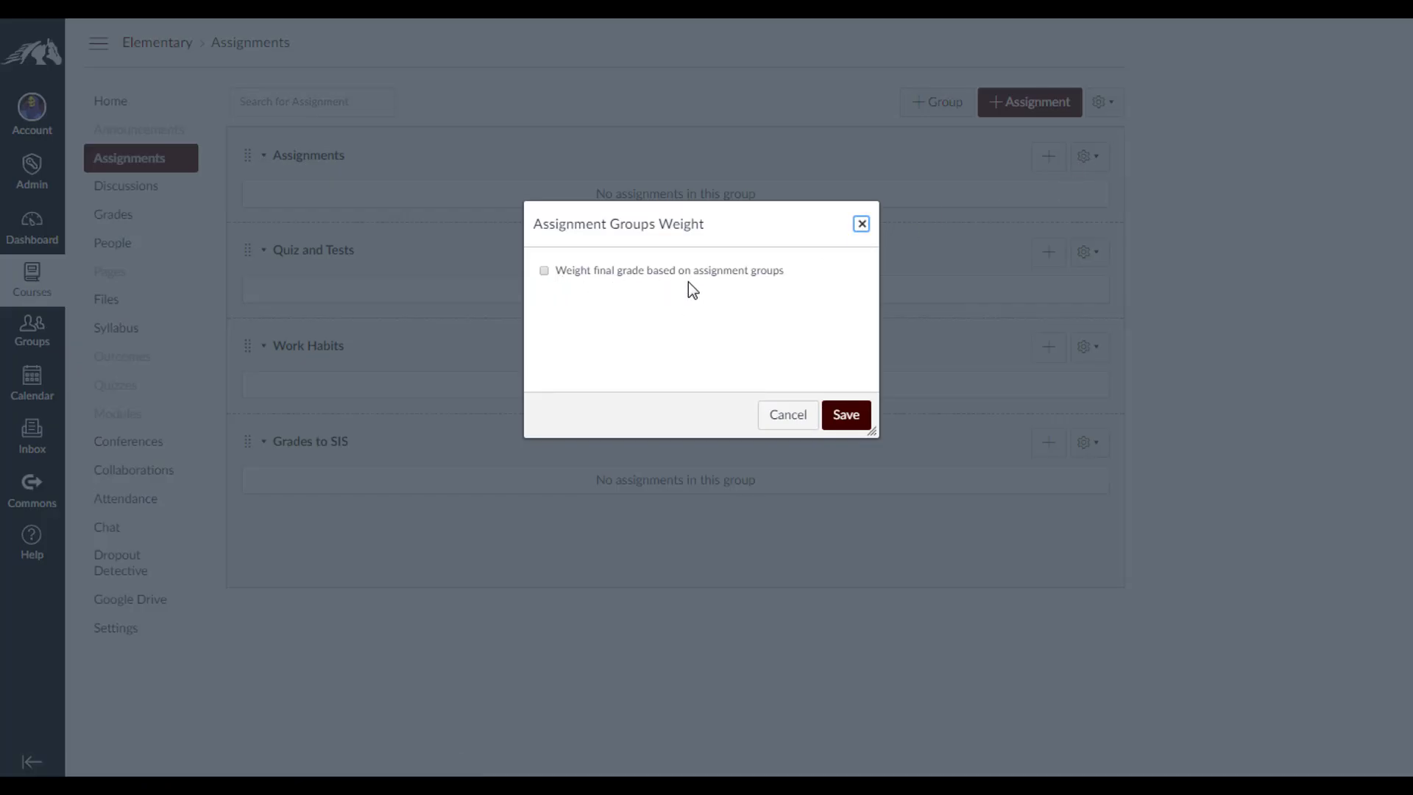
{"action": "left_click", "coordinate": [544, 271]}
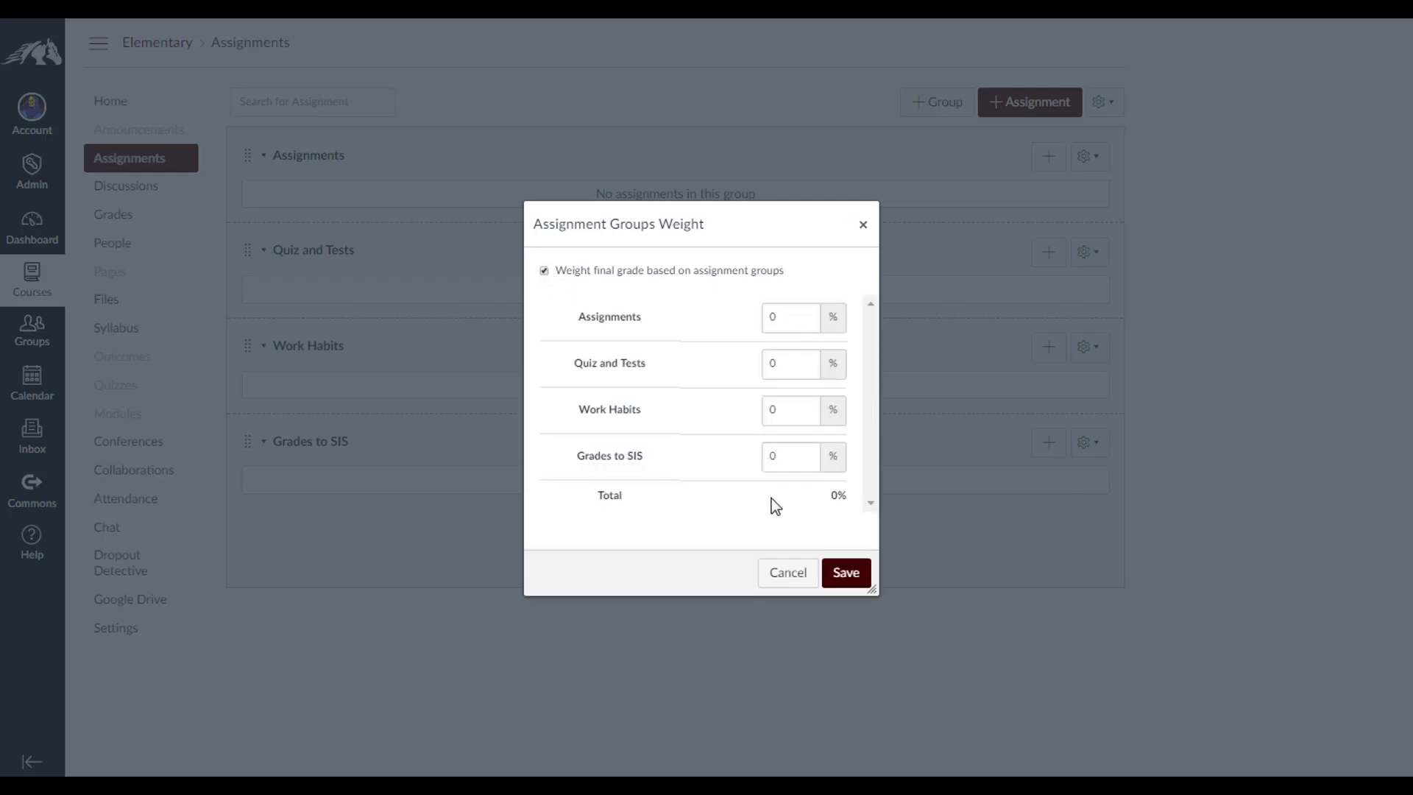
{"action": "left_click", "coordinate": [782, 368]}
{"action": "key", "text": "BackSpace"}
{"action": "type", "text": "70"}
{"action": "double_click", "coordinate": [793, 324]}
{"action": "type", "text": "20"}
{"action": "double_click", "coordinate": [778, 406]}
{"action": "type", "text": "10"}
{"action": "left_click", "coordinate": [848, 575]}
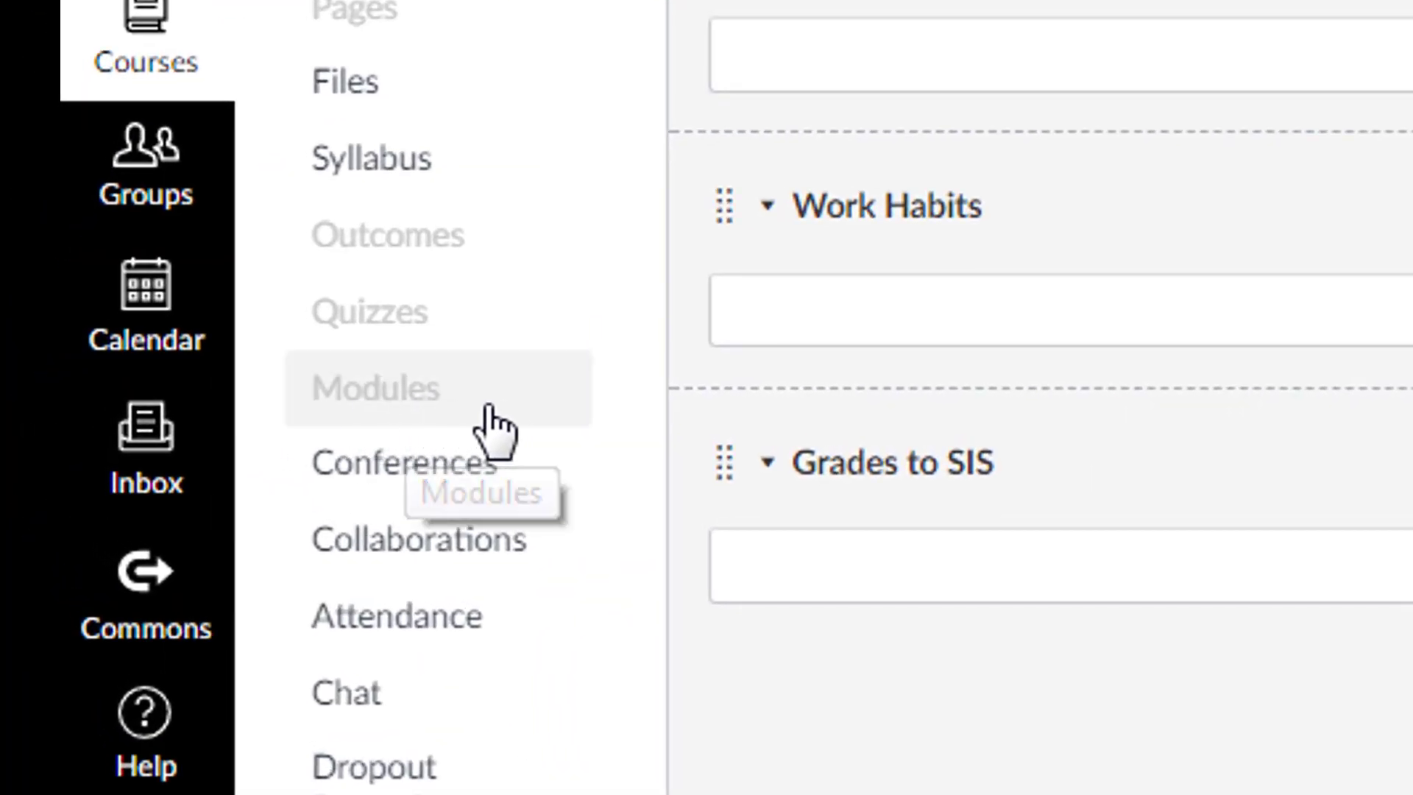
Create a module named "Ancient Egypt" in the course's modules
{"action": "left_click", "coordinate": [391, 401]}
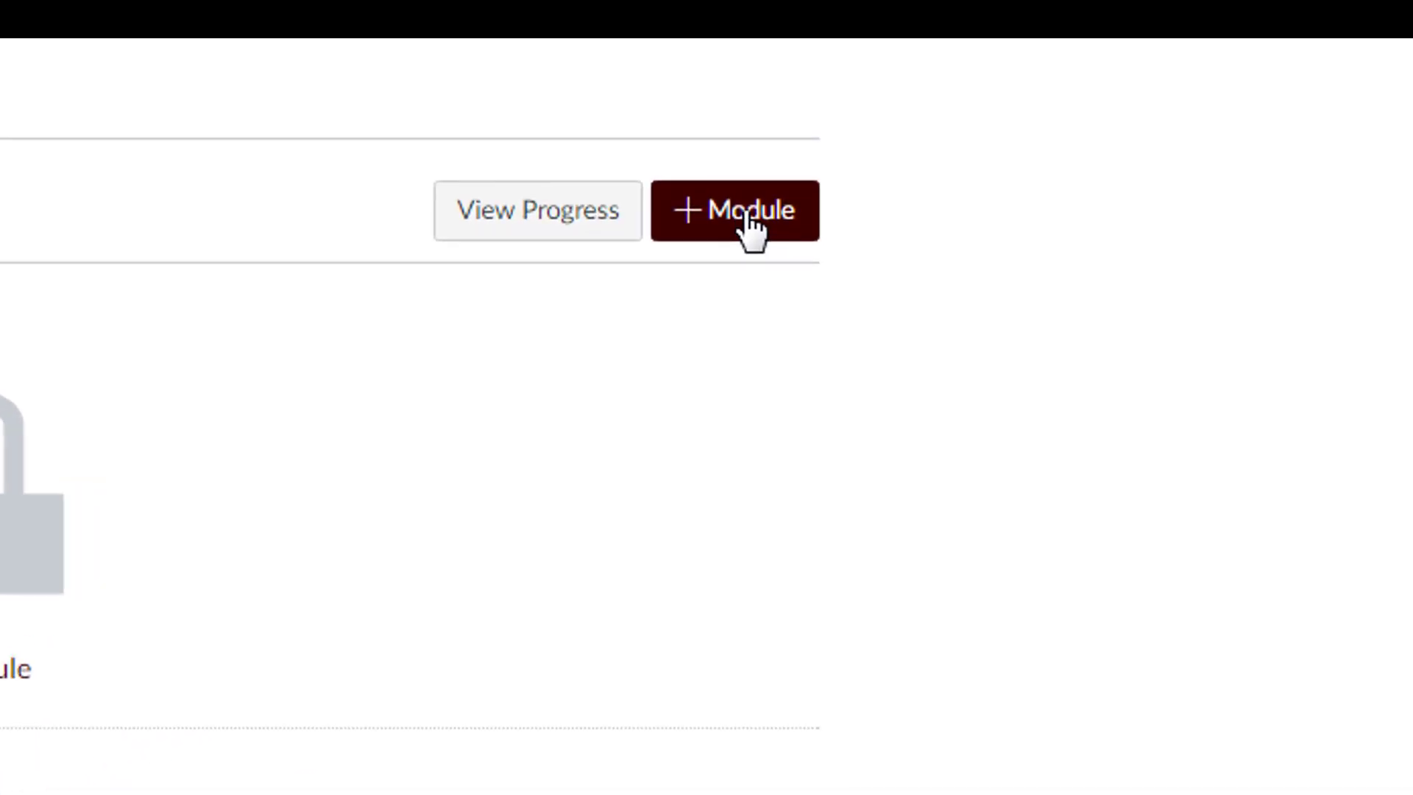
{"action": "left_click", "coordinate": [749, 215]}
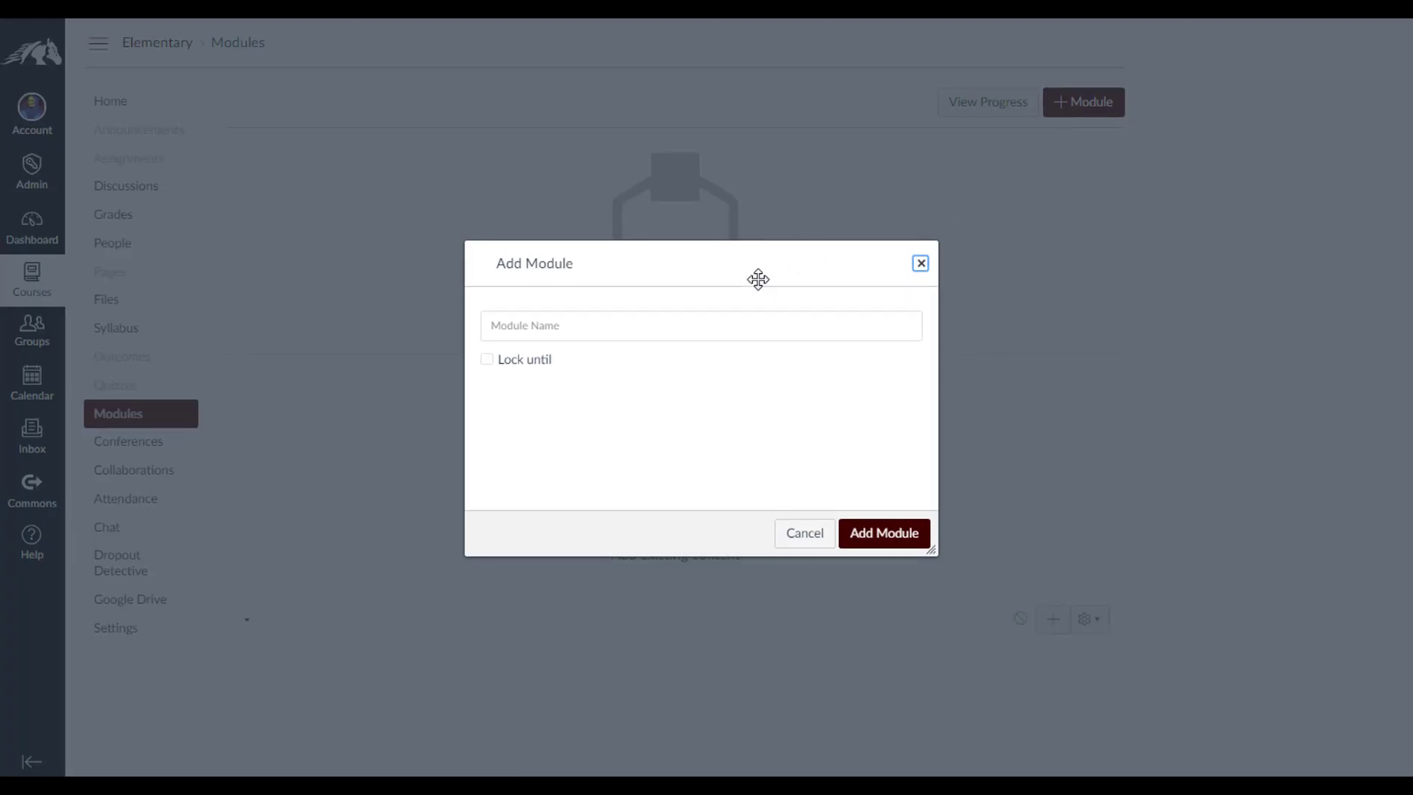
{"action": "left_click", "coordinate": [677, 327]}
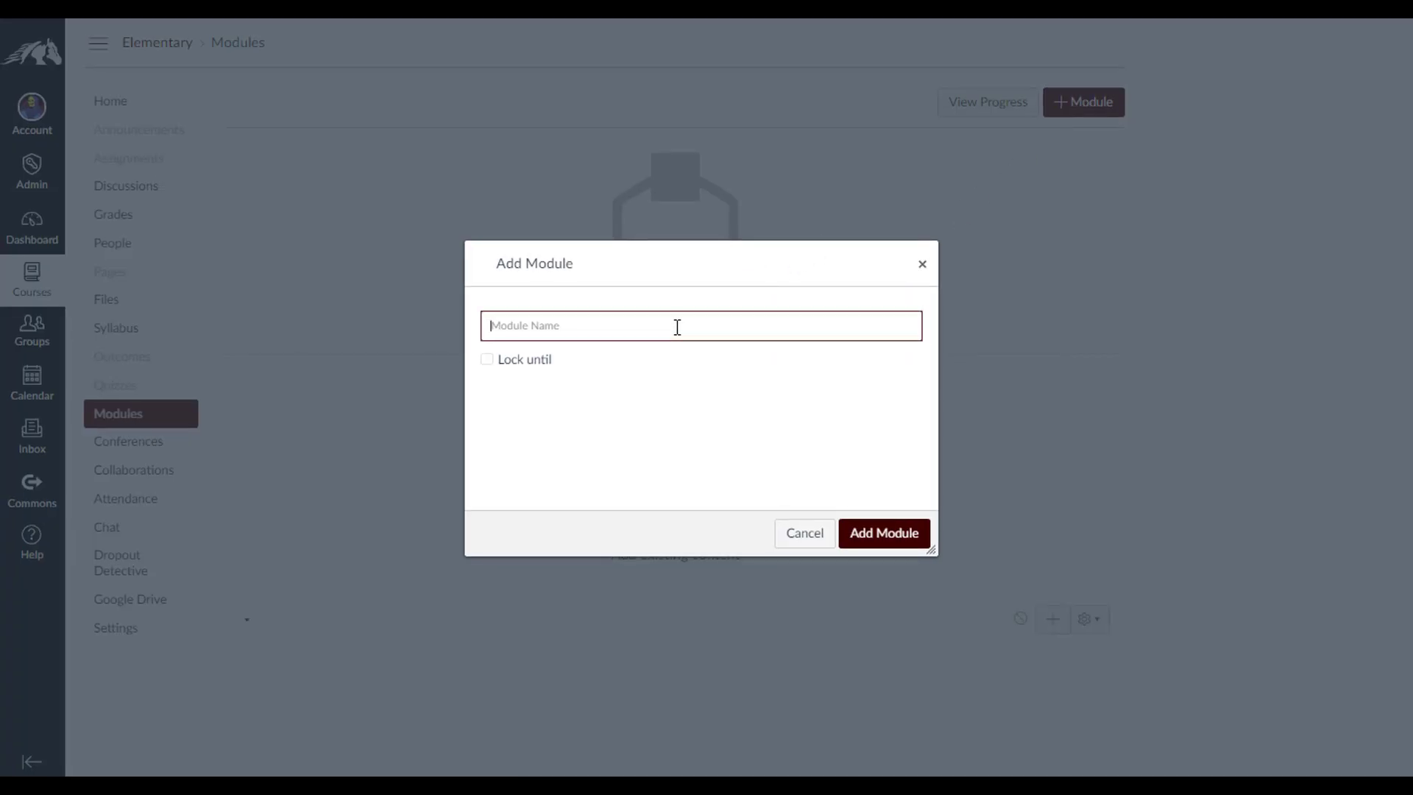
{"action": "type", "text": "And"}
{"action": "type", "text": "ient Egypt"}
{"action": "left_click", "coordinate": [893, 539]}
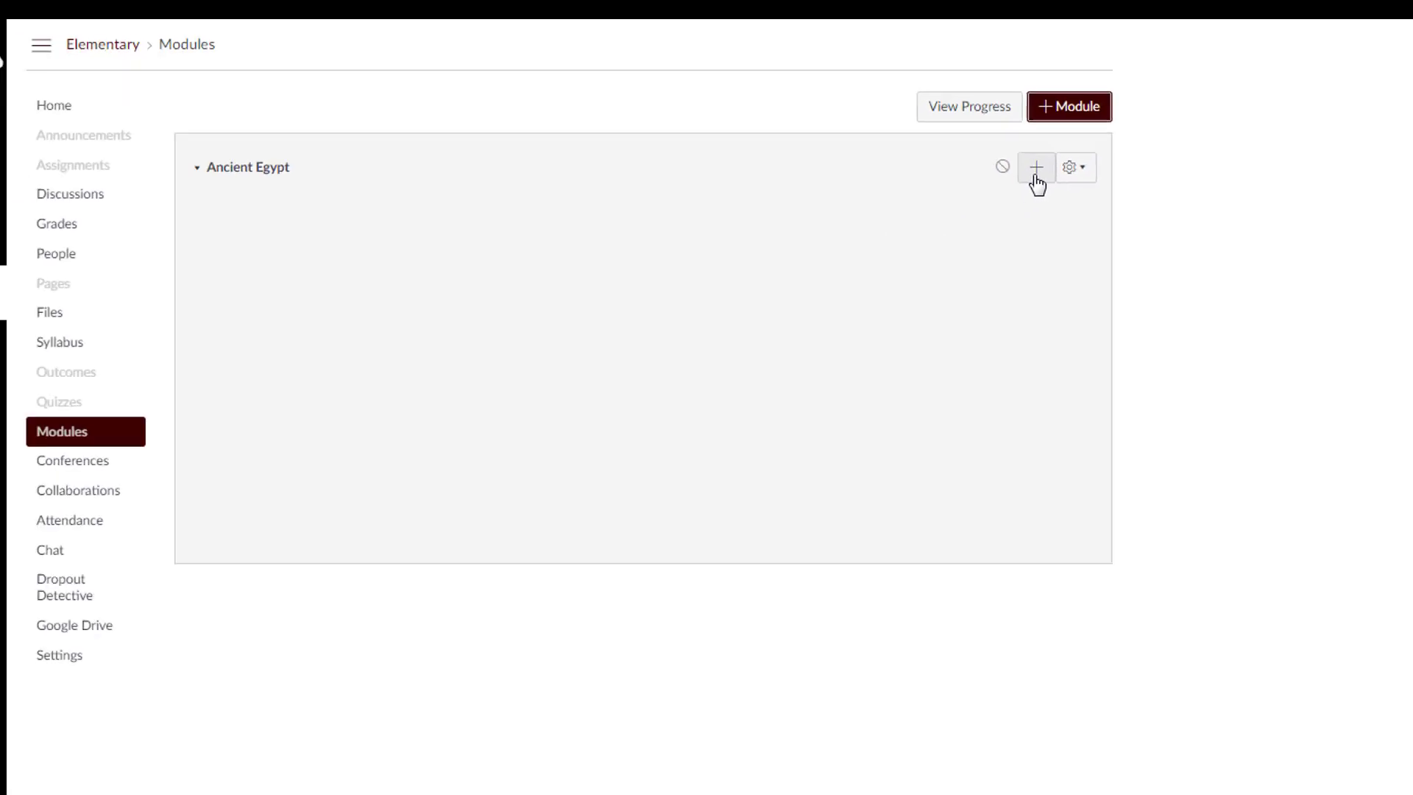
Add a new assignment named "Government" to the Ancient Egypt module without indentation
{"action": "left_click", "coordinate": [729, 315]}
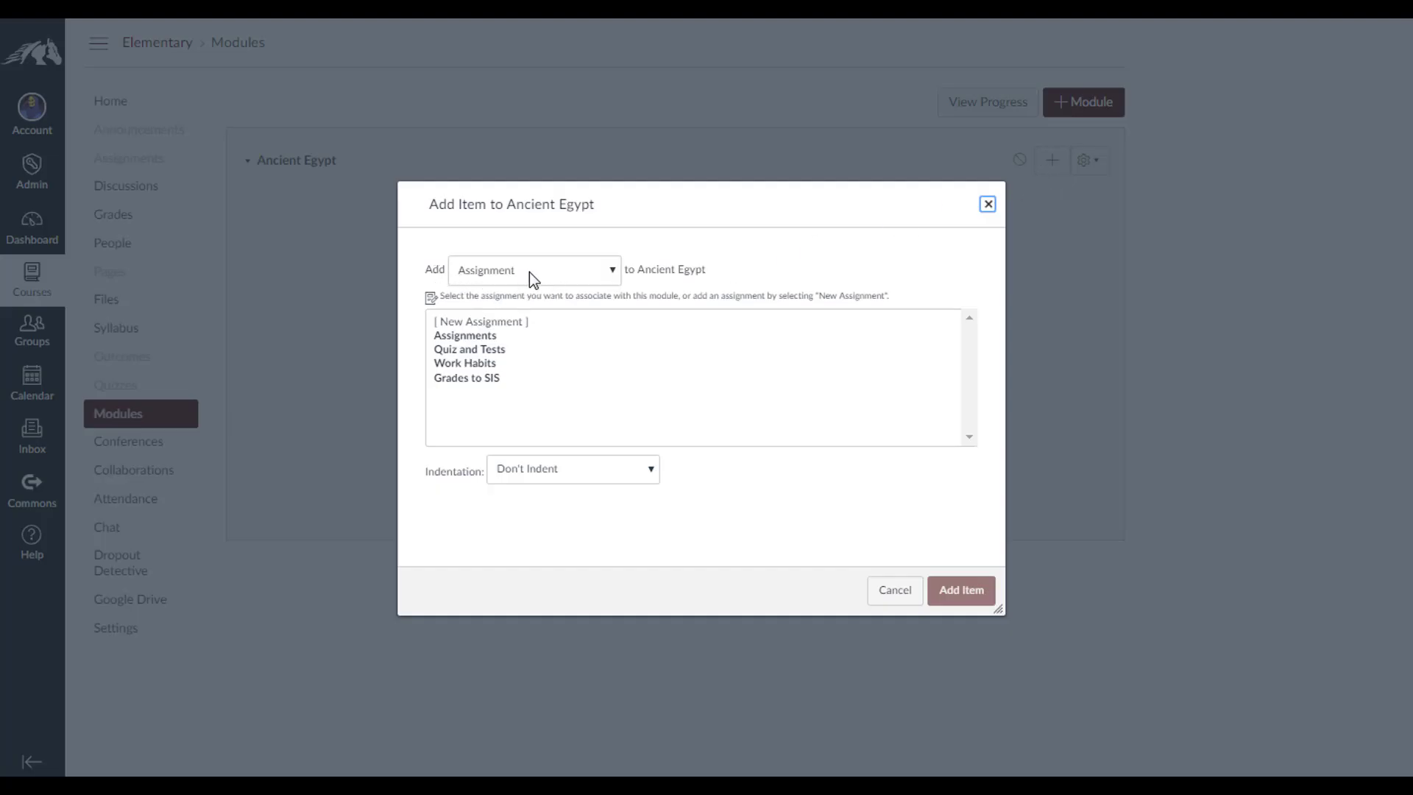
{"action": "left_click", "coordinate": [612, 269]}
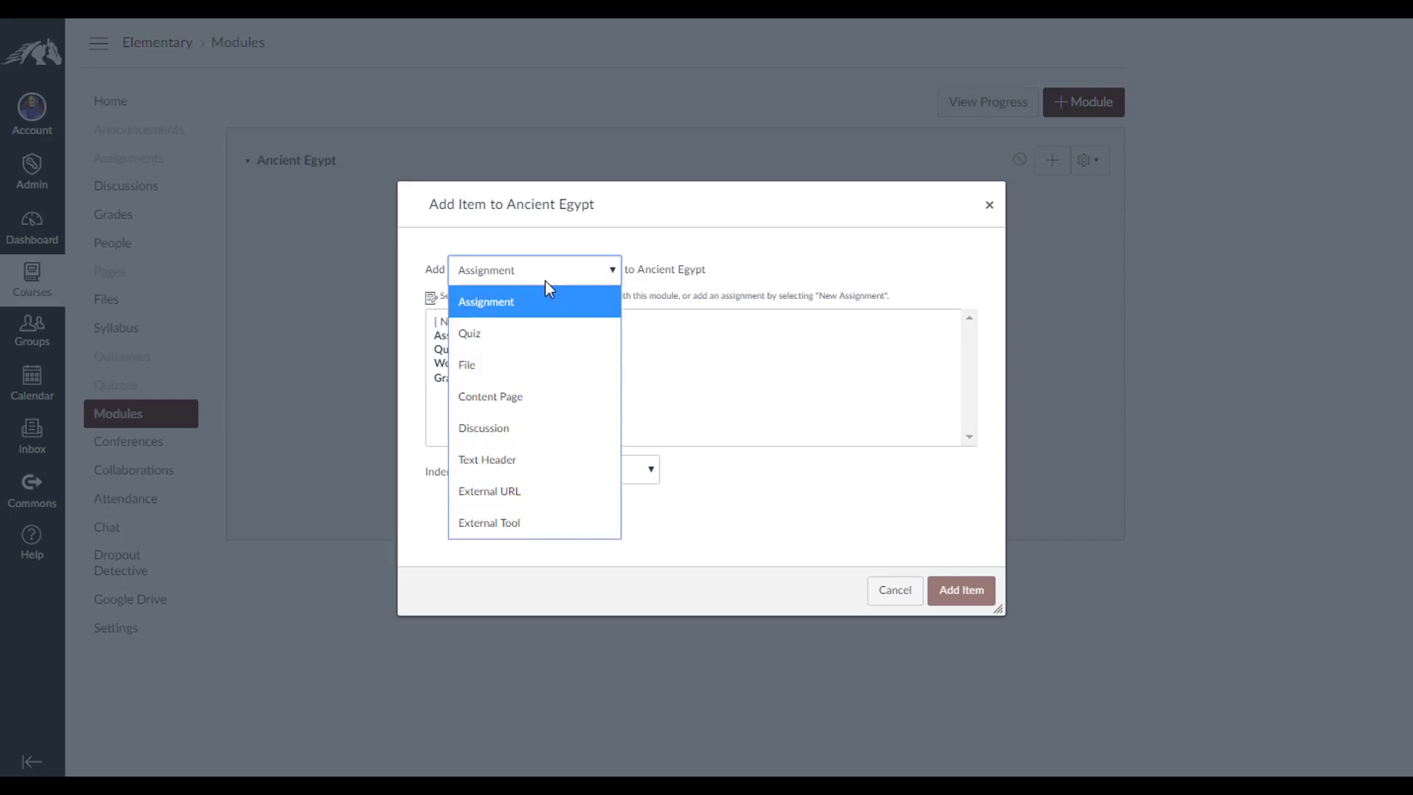
{"action": "left_click", "coordinate": [508, 268]}
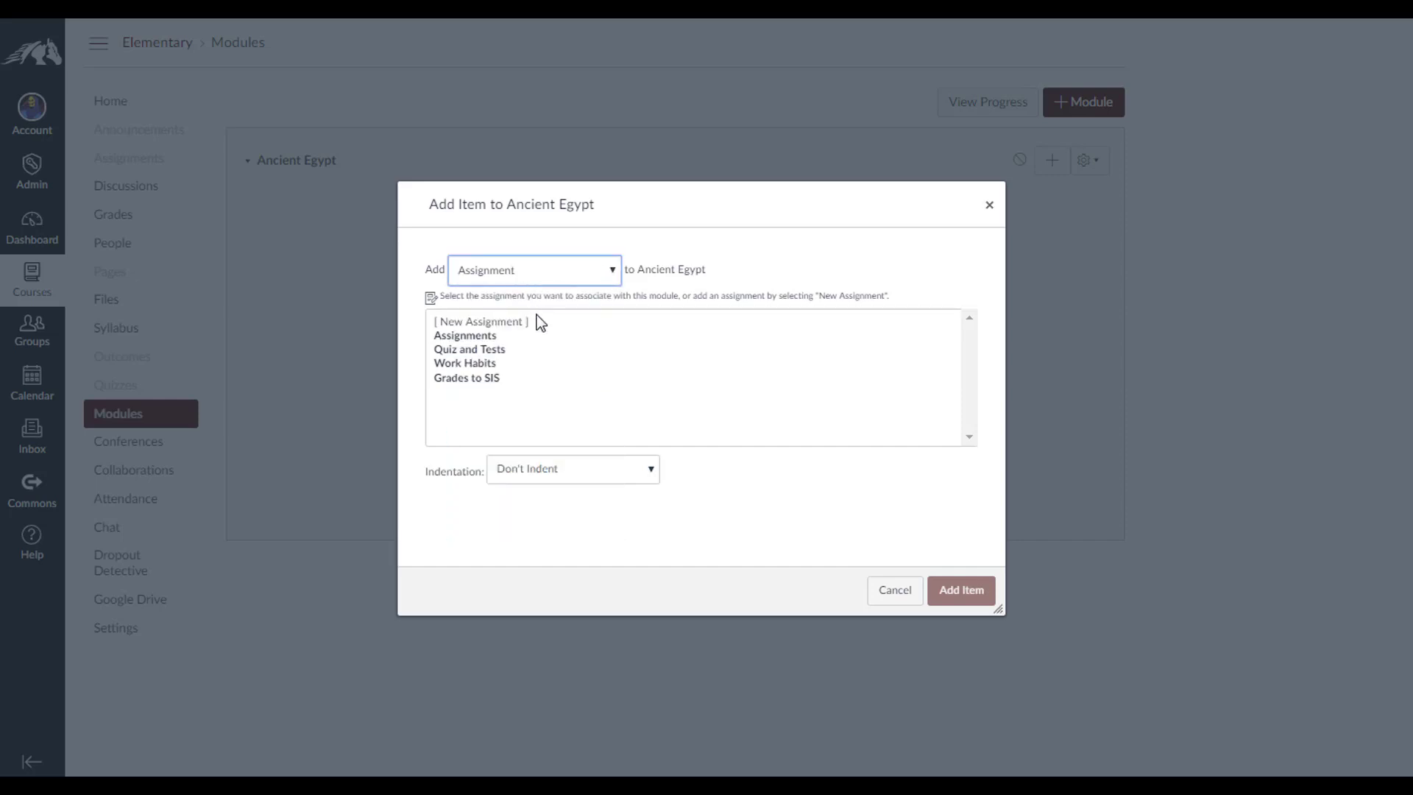
{"action": "left_click", "coordinate": [516, 324]}
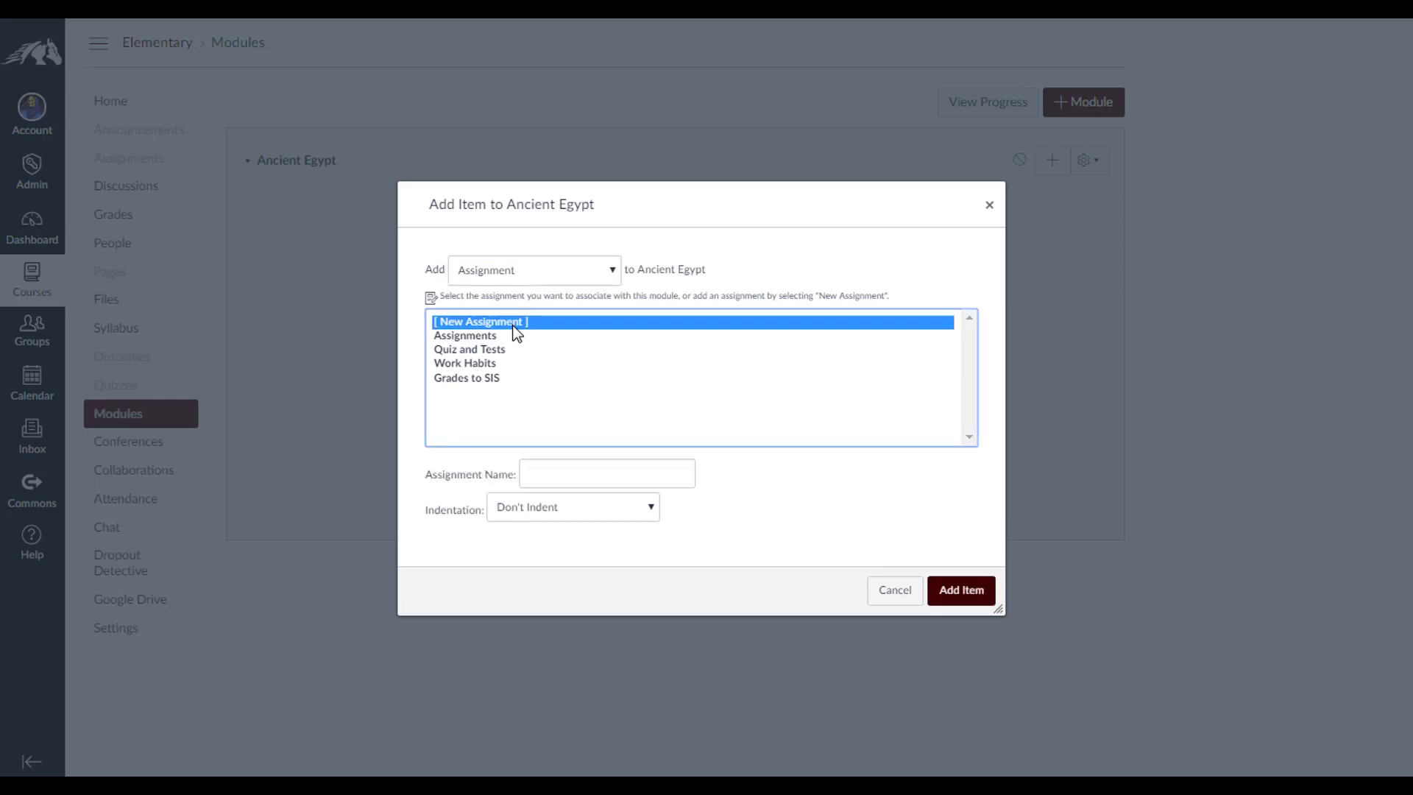
{"action": "left_click", "coordinate": [595, 479]}
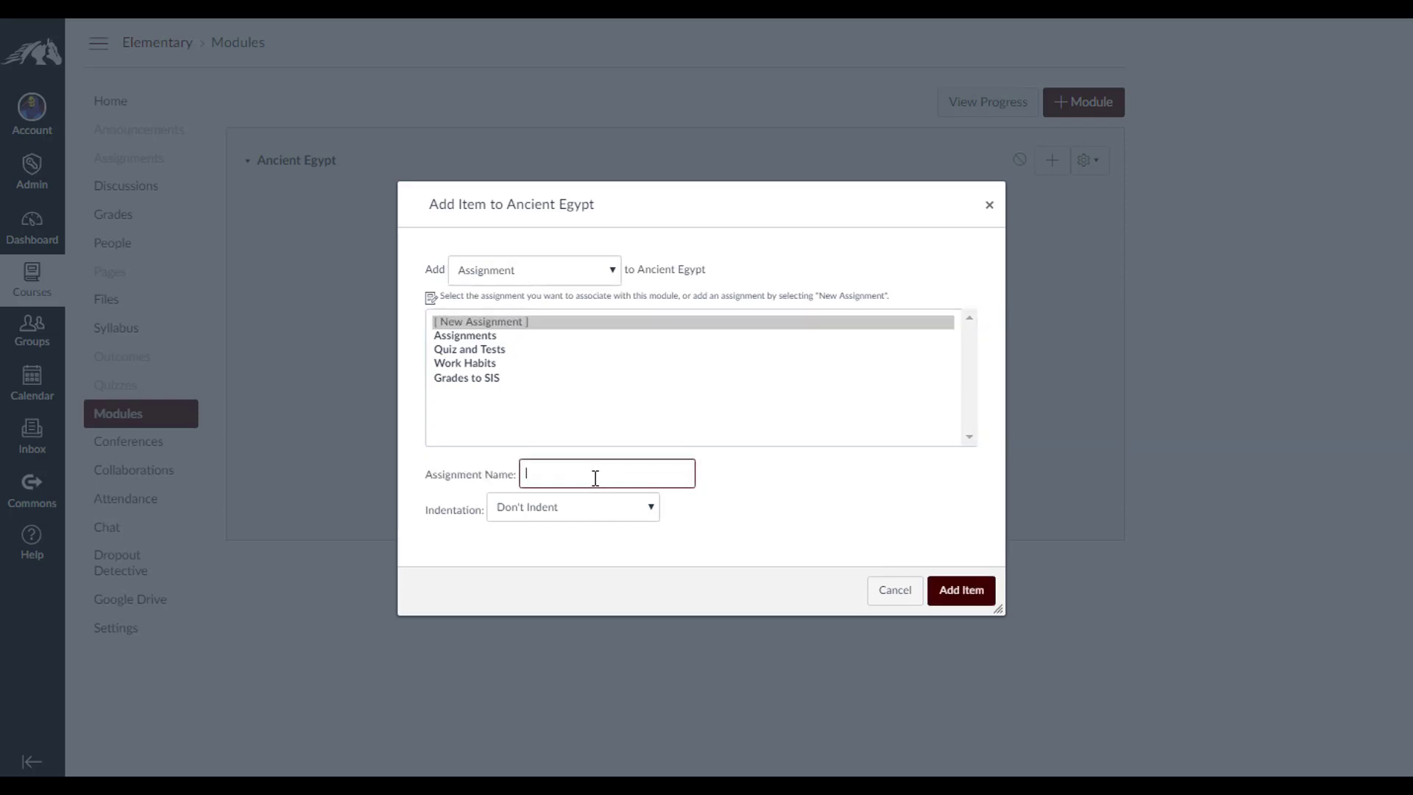
{"action": "type", "text": "Governement"}
{"action": "left_click", "coordinate": [980, 600]}
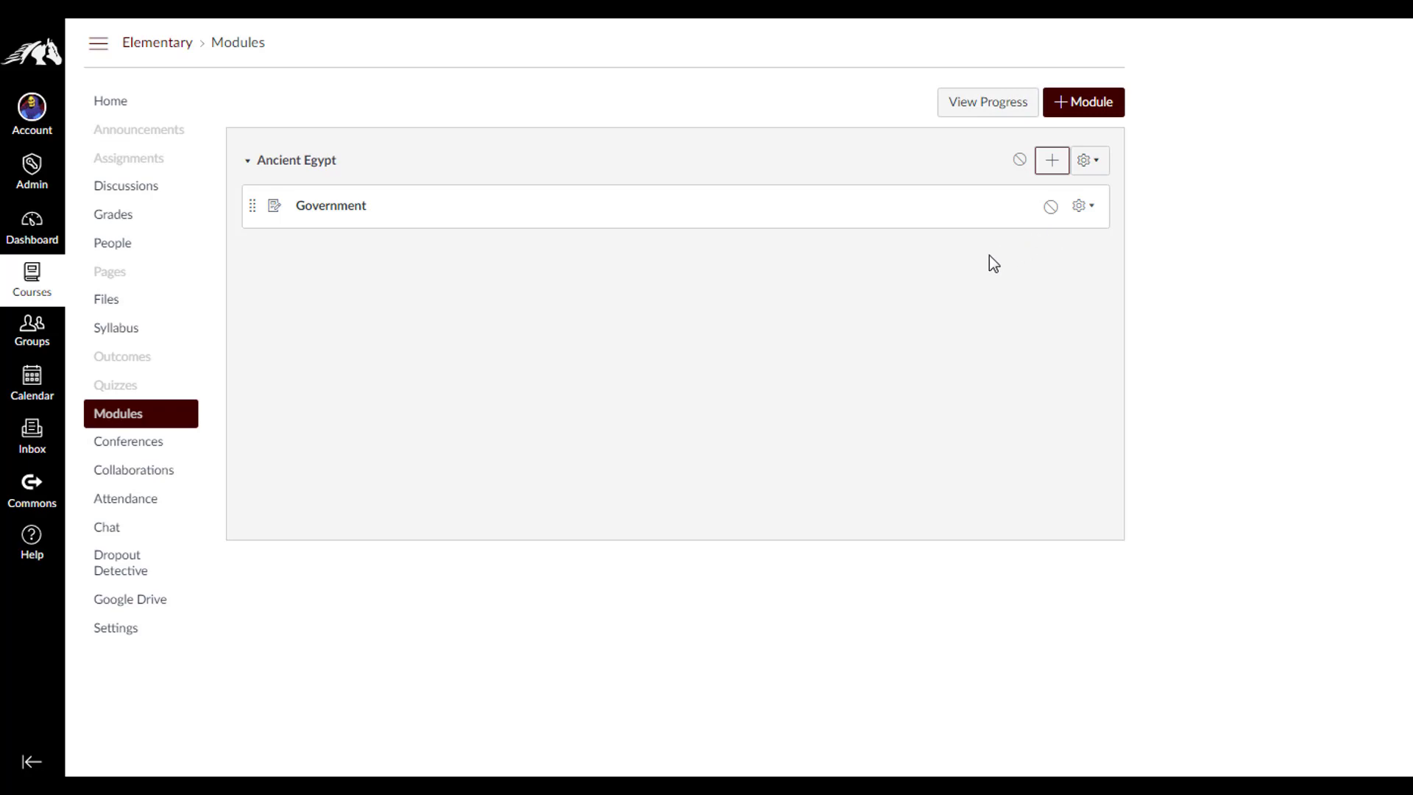
Open the Government assignment for editing and enter "Egyptian Government" as the heading in its description
{"action": "left_click", "coordinate": [339, 213]}
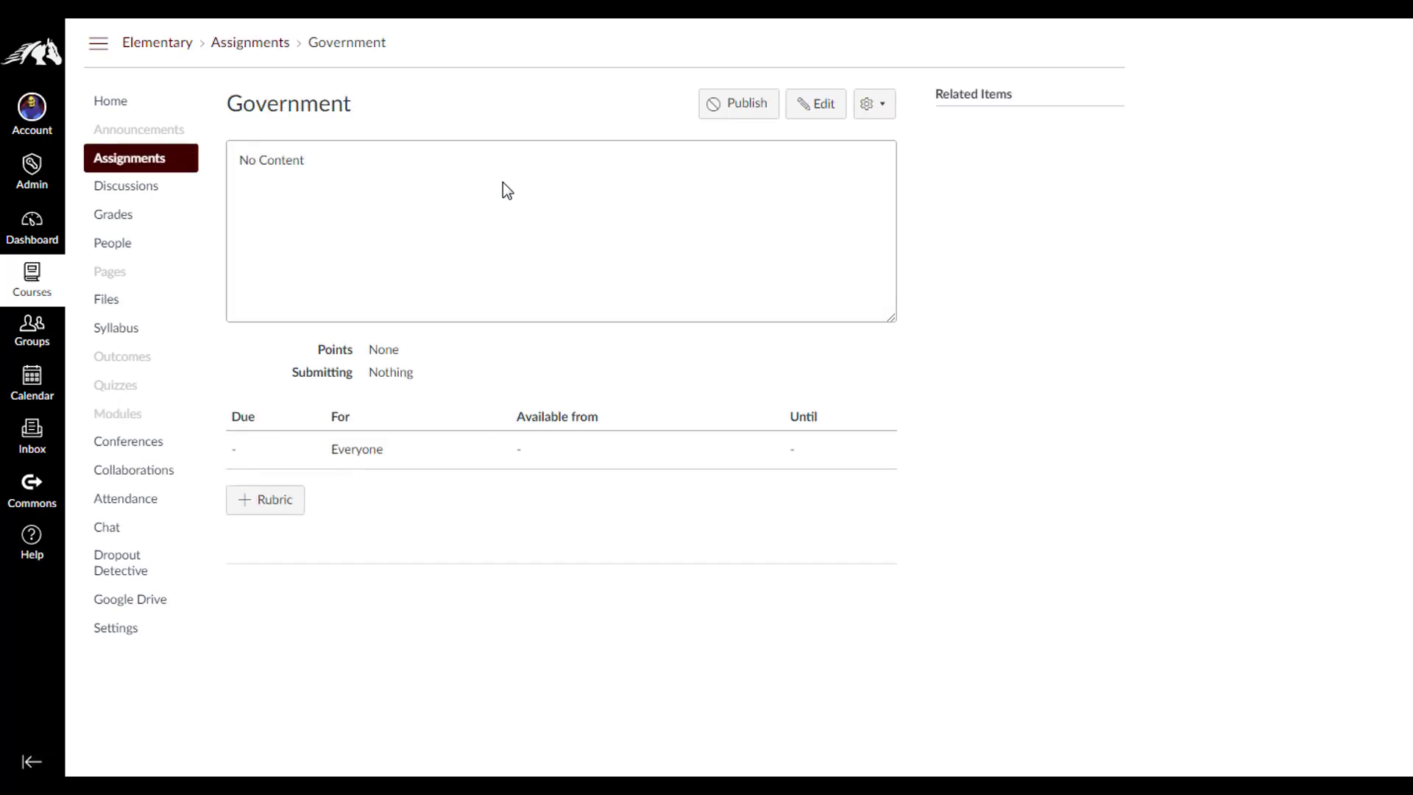
{"action": "left_click", "coordinate": [820, 105]}
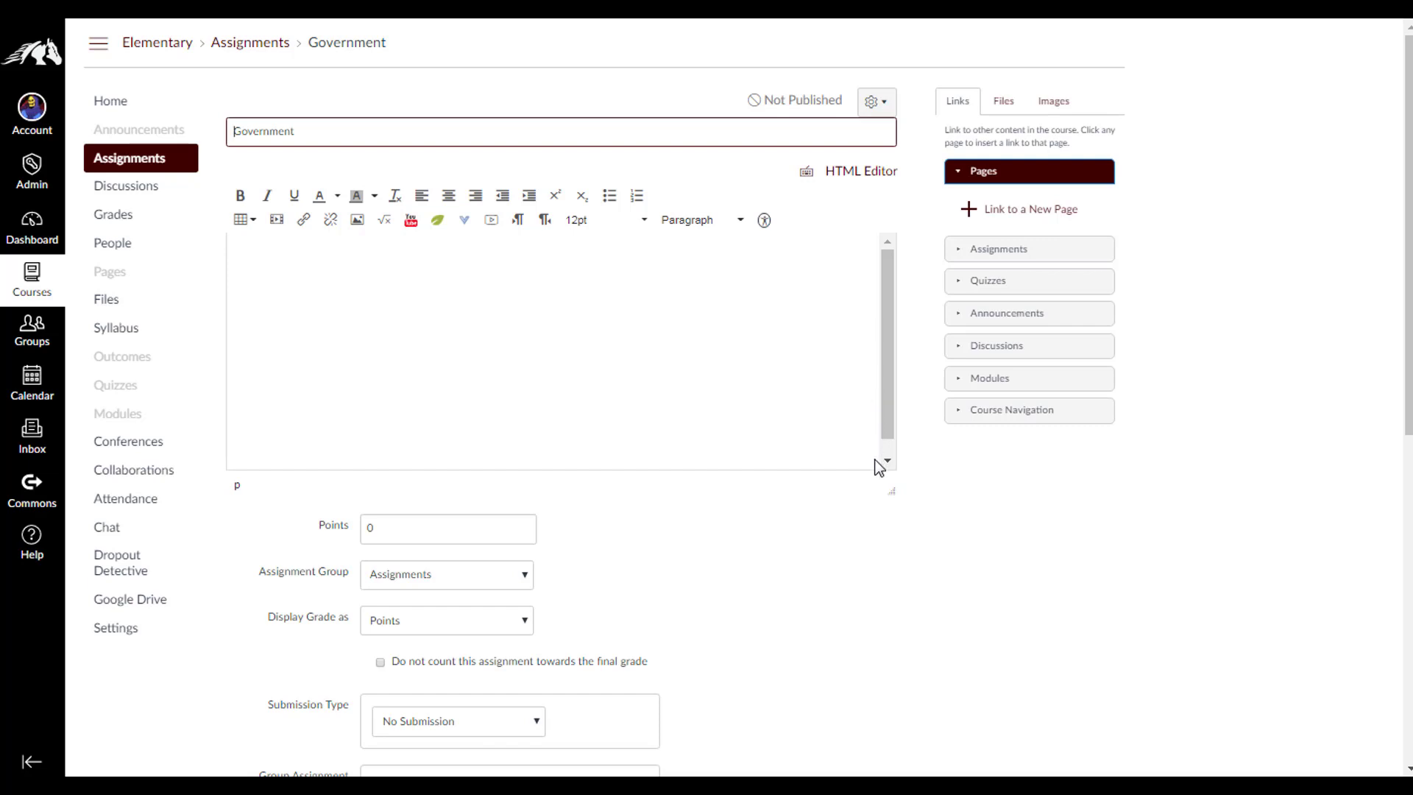
{"action": "left_click", "coordinate": [476, 266]}
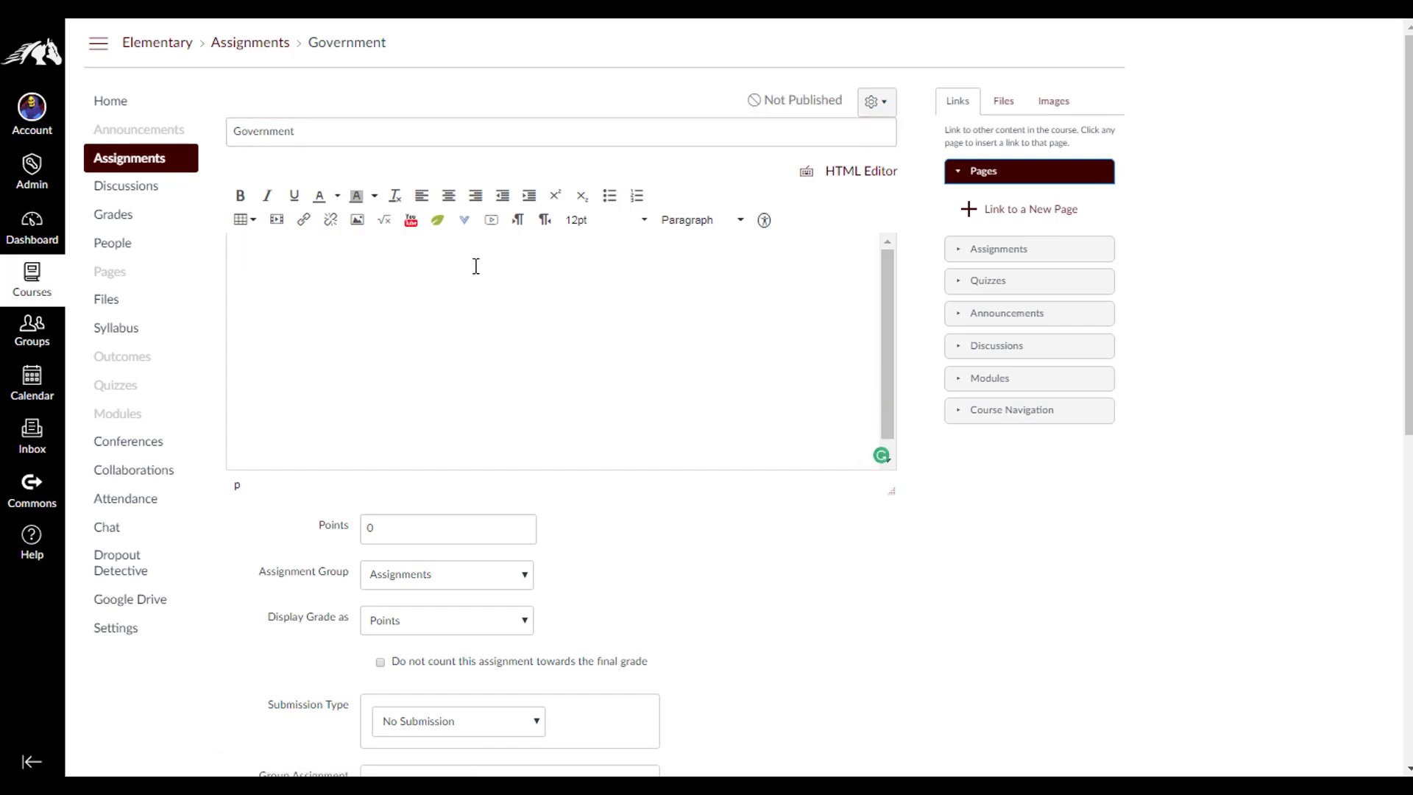
{"action": "type", "text": "Egyptian Government"}
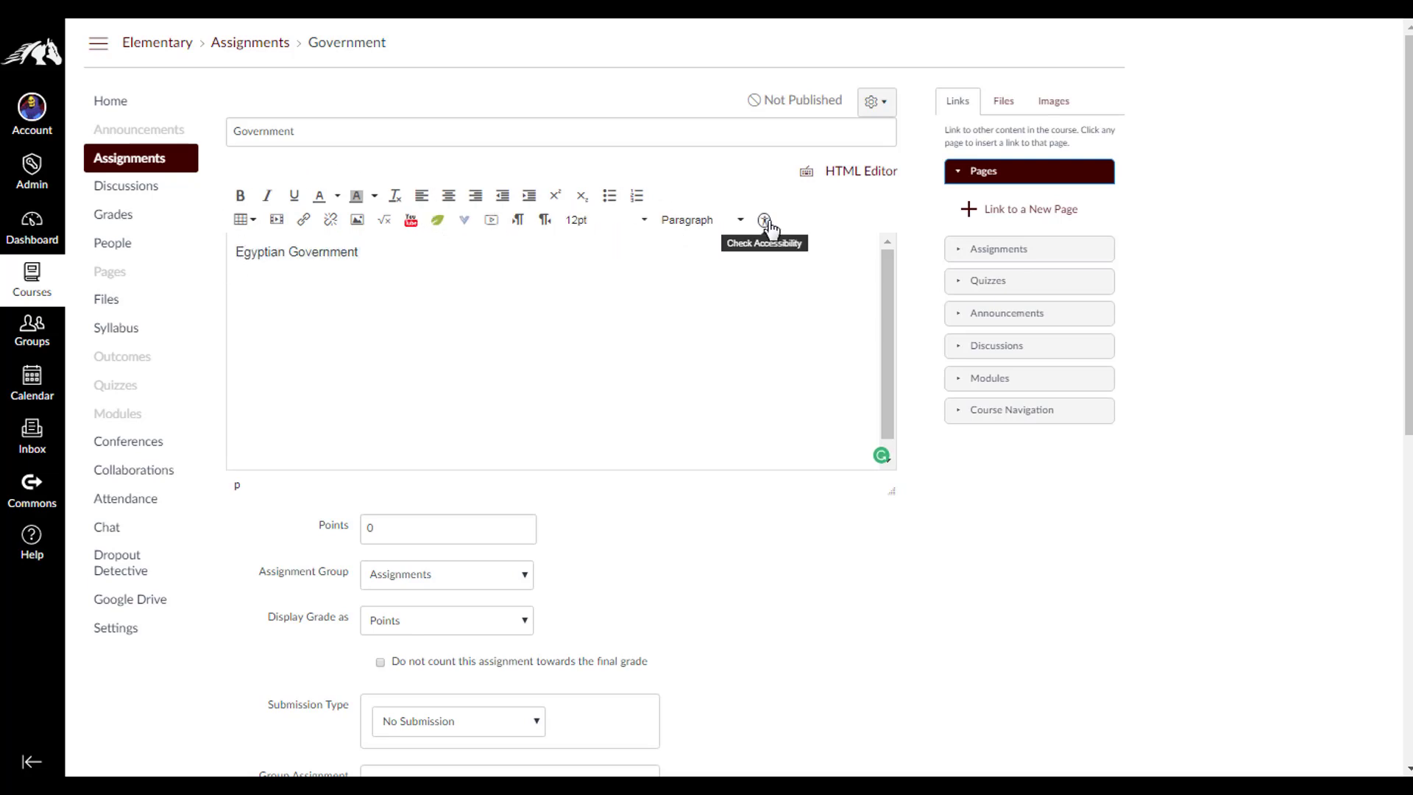
Format the "Egyptian Government" heading as centered, 14pt and bold
{"action": "triple_click", "coordinate": [244, 248]}
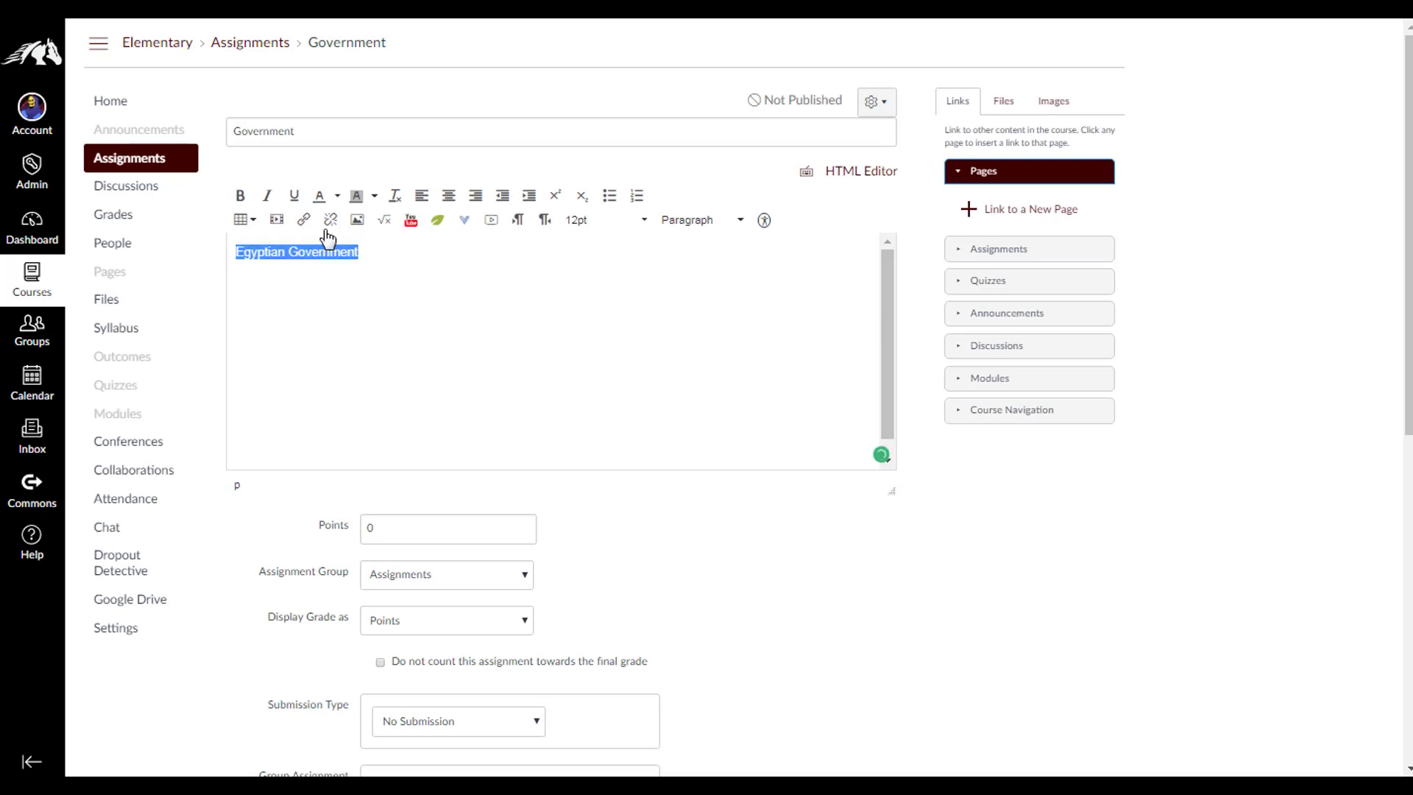
{"action": "left_click", "coordinate": [448, 195]}
{"action": "left_click", "coordinate": [627, 225]}
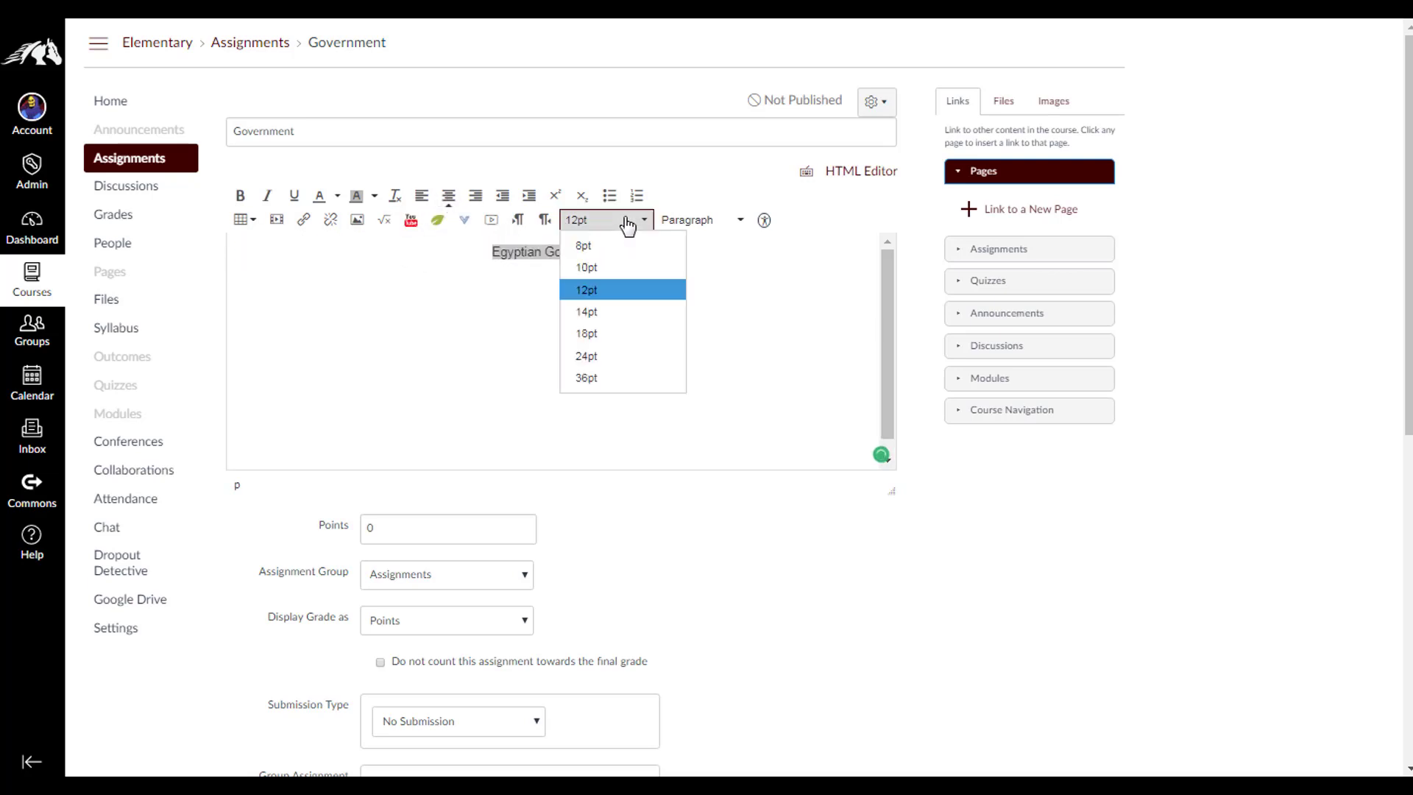
{"action": "left_click", "coordinate": [599, 310]}
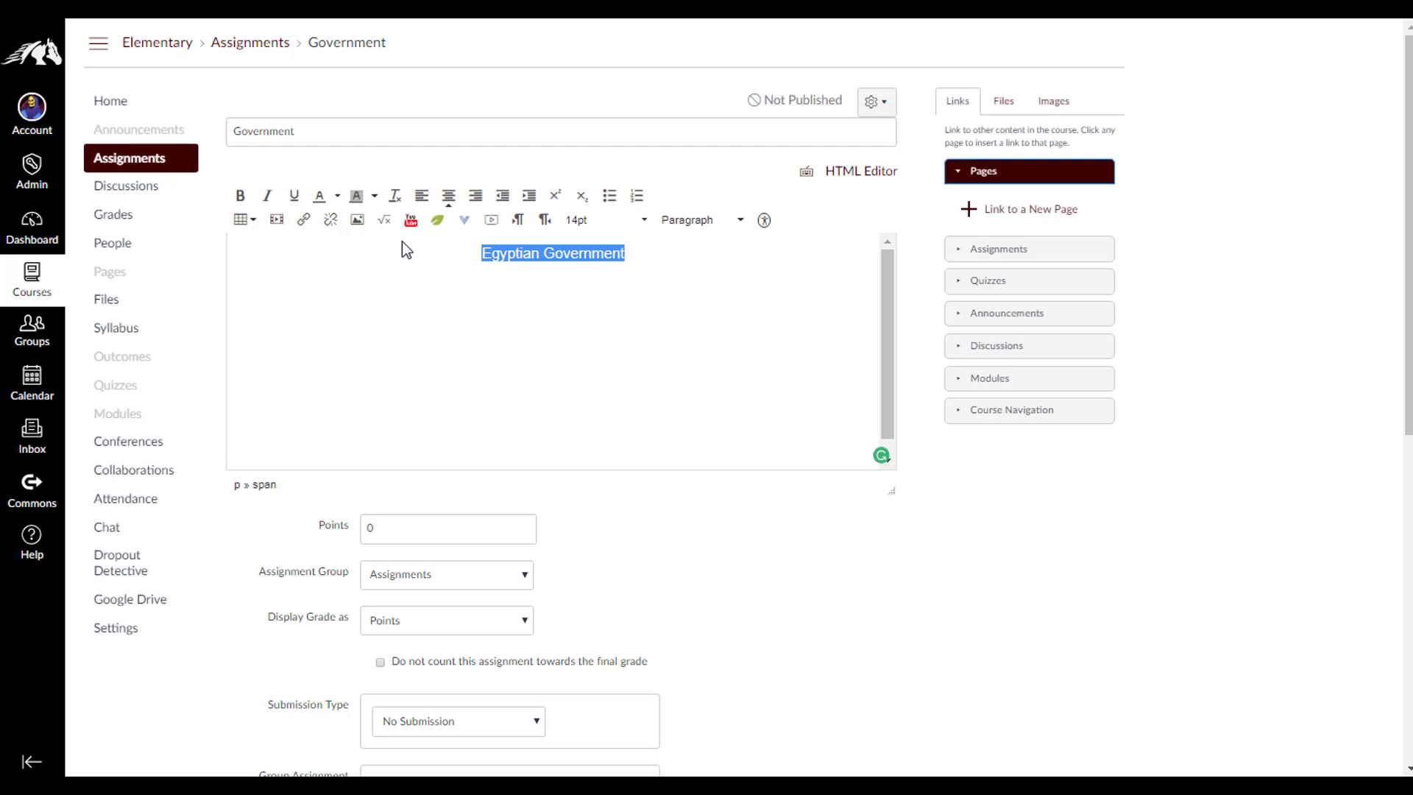
{"action": "left_click", "coordinate": [241, 195]}
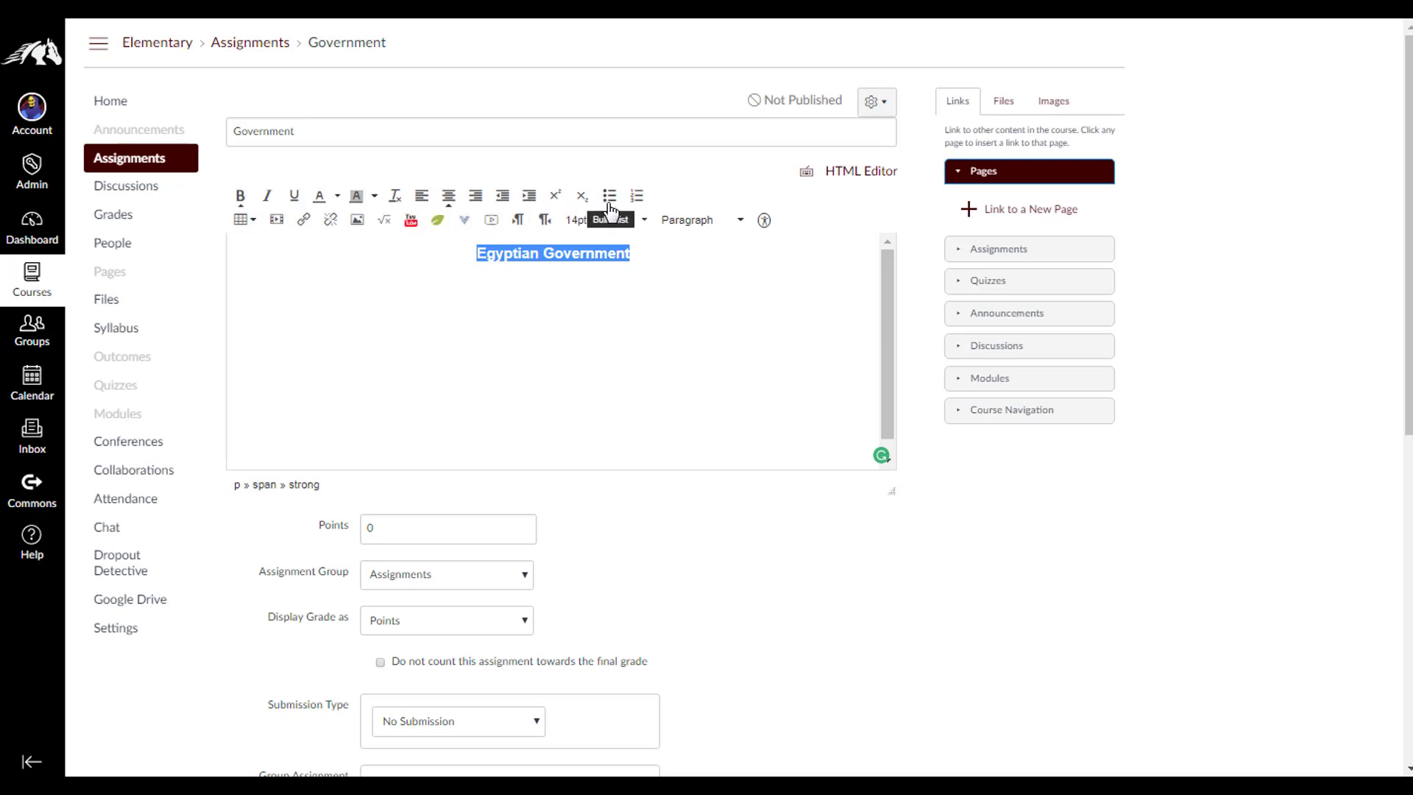
Start a new left-aligned line below the "Egyptian Government" heading in the assignment description
{"action": "left_click", "coordinate": [640, 260]}
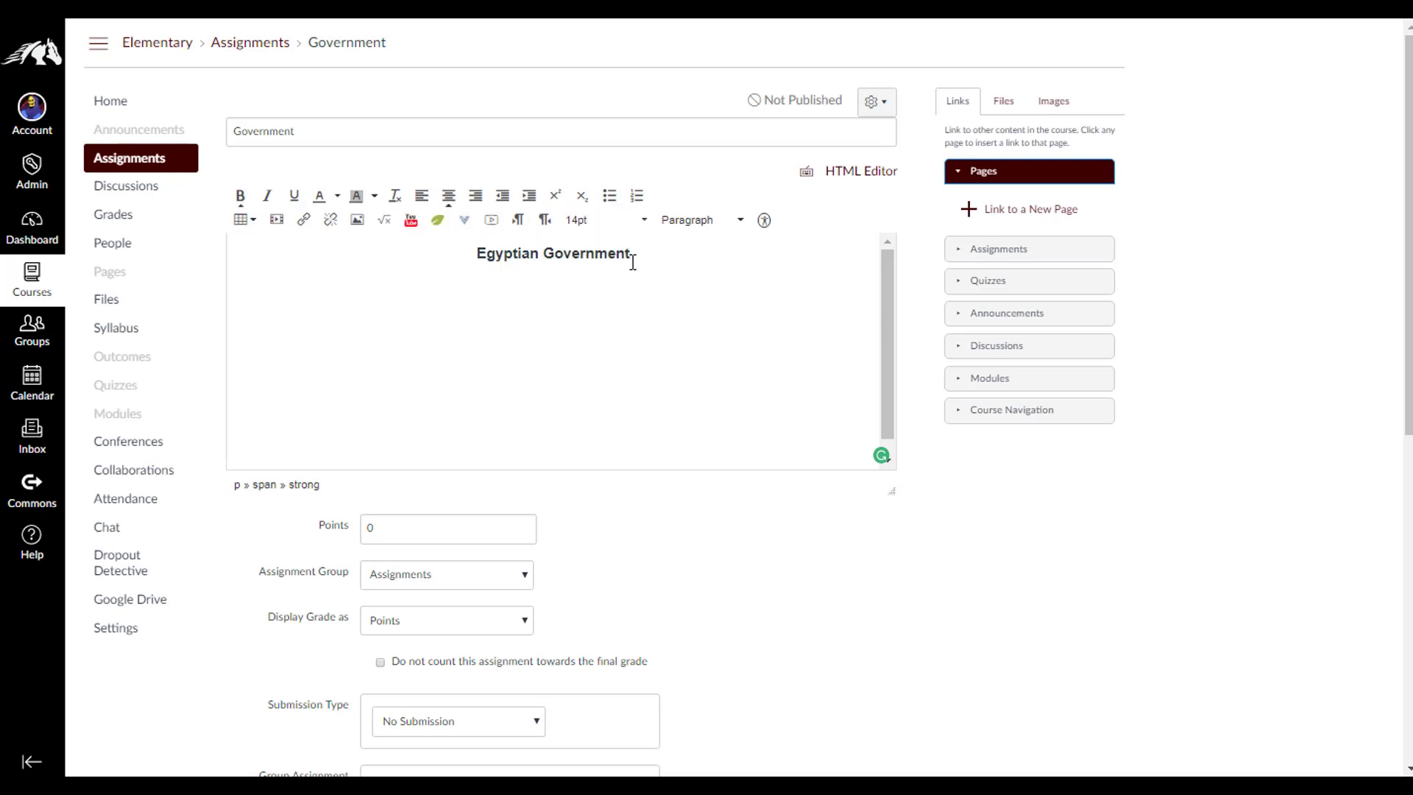
{"action": "key", "text": "Return"}
{"action": "left_click", "coordinate": [427, 200]}
Use the description editor's YouTube tool to search for "egyptian government"
{"action": "left_click", "coordinate": [412, 227]}
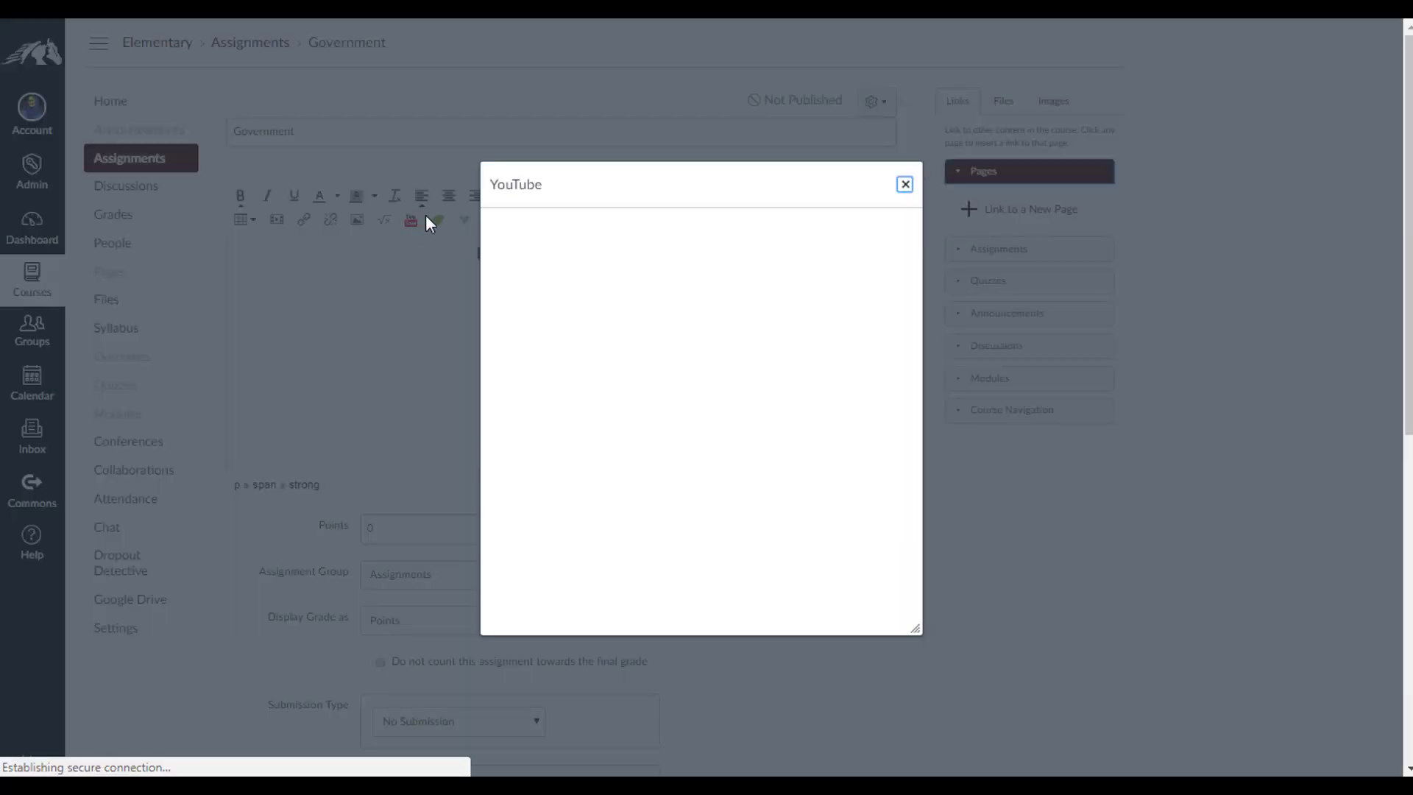
{"action": "left_click", "coordinate": [770, 244]}
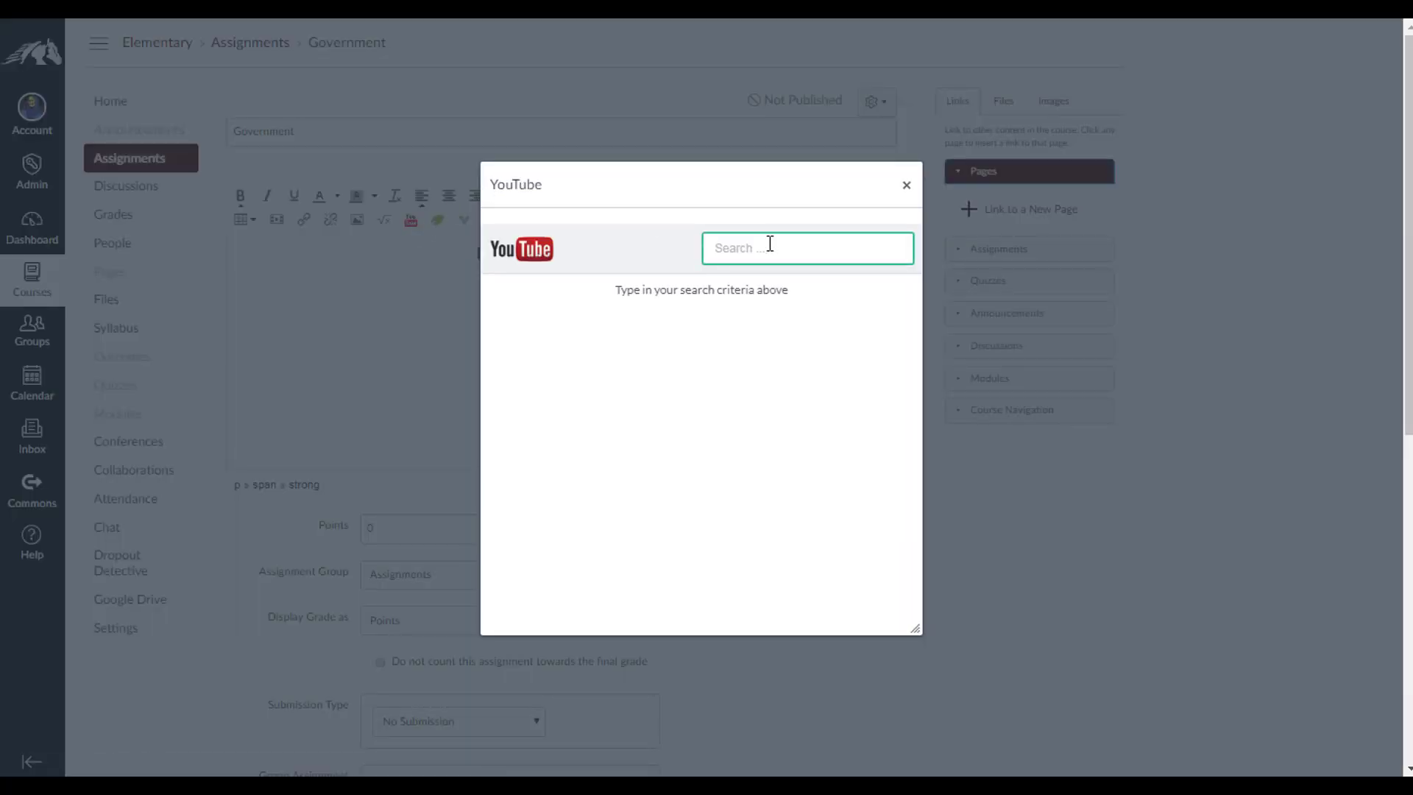
{"action": "type", "text": "egyptian "}
{"action": "type", "text": "m"}
{"action": "type", "text": "overnm"}
{"action": "type", "text": "ent"}
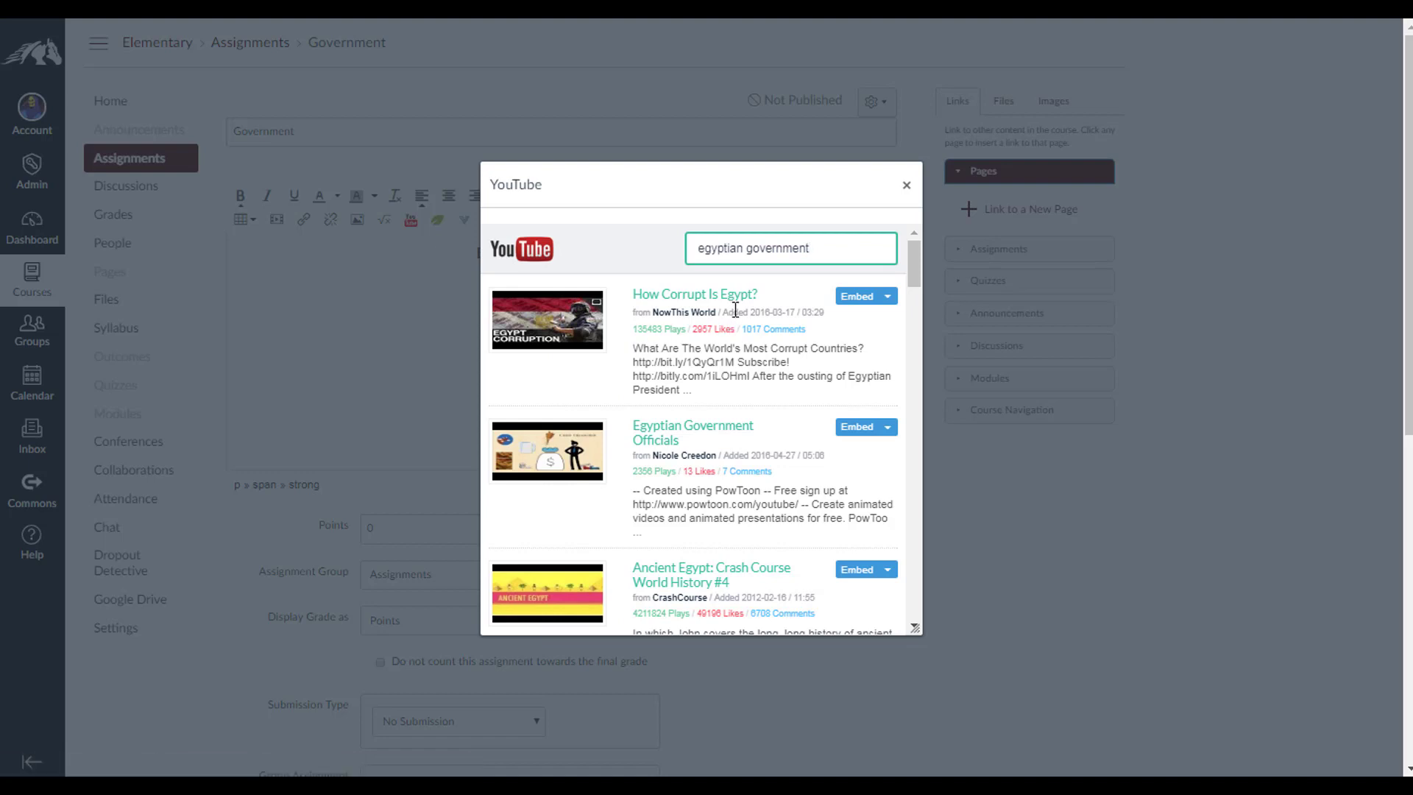
Preview the "Egyptian Government Officials" video briefly and embed it in the assignment description
{"action": "left_click", "coordinate": [671, 437]}
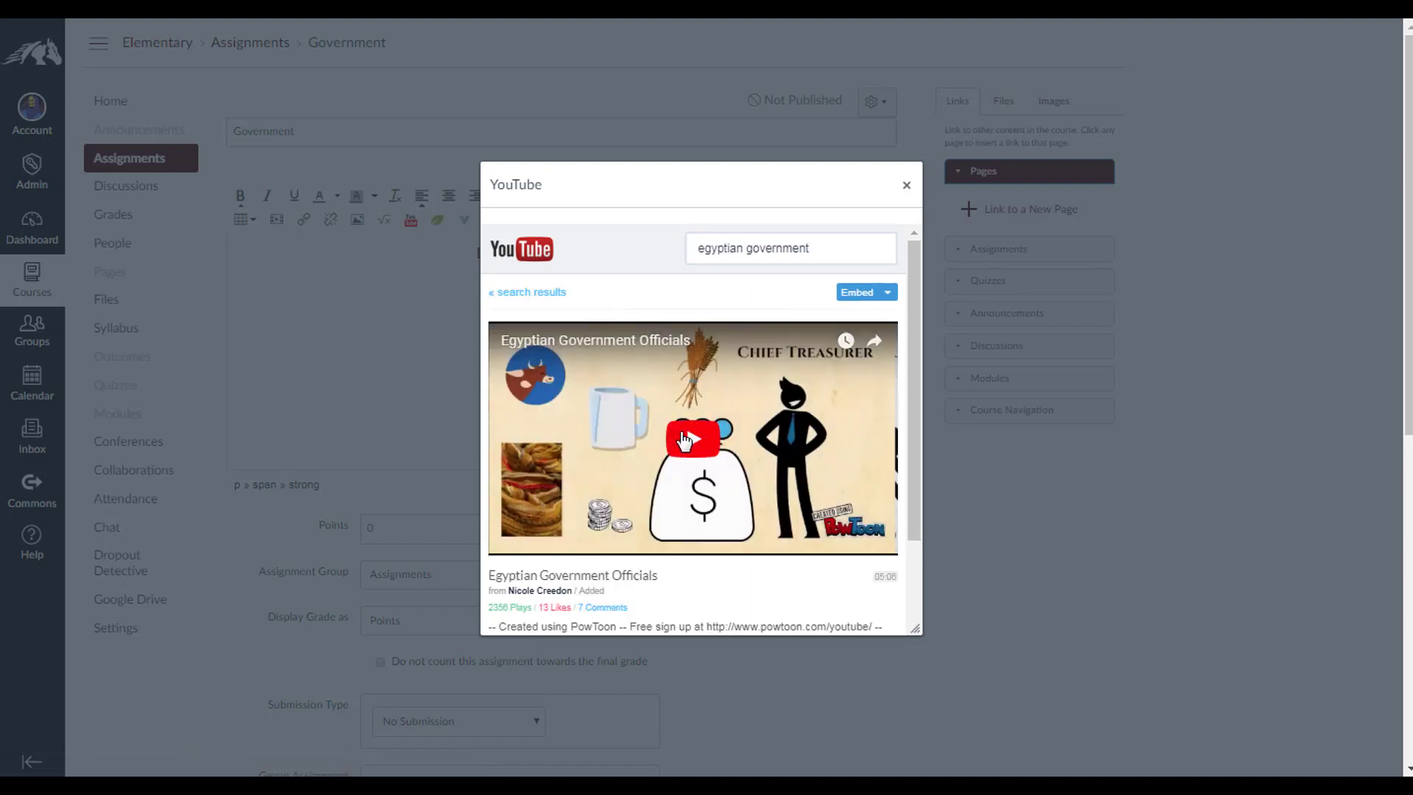
{"action": "left_click", "coordinate": [673, 438]}
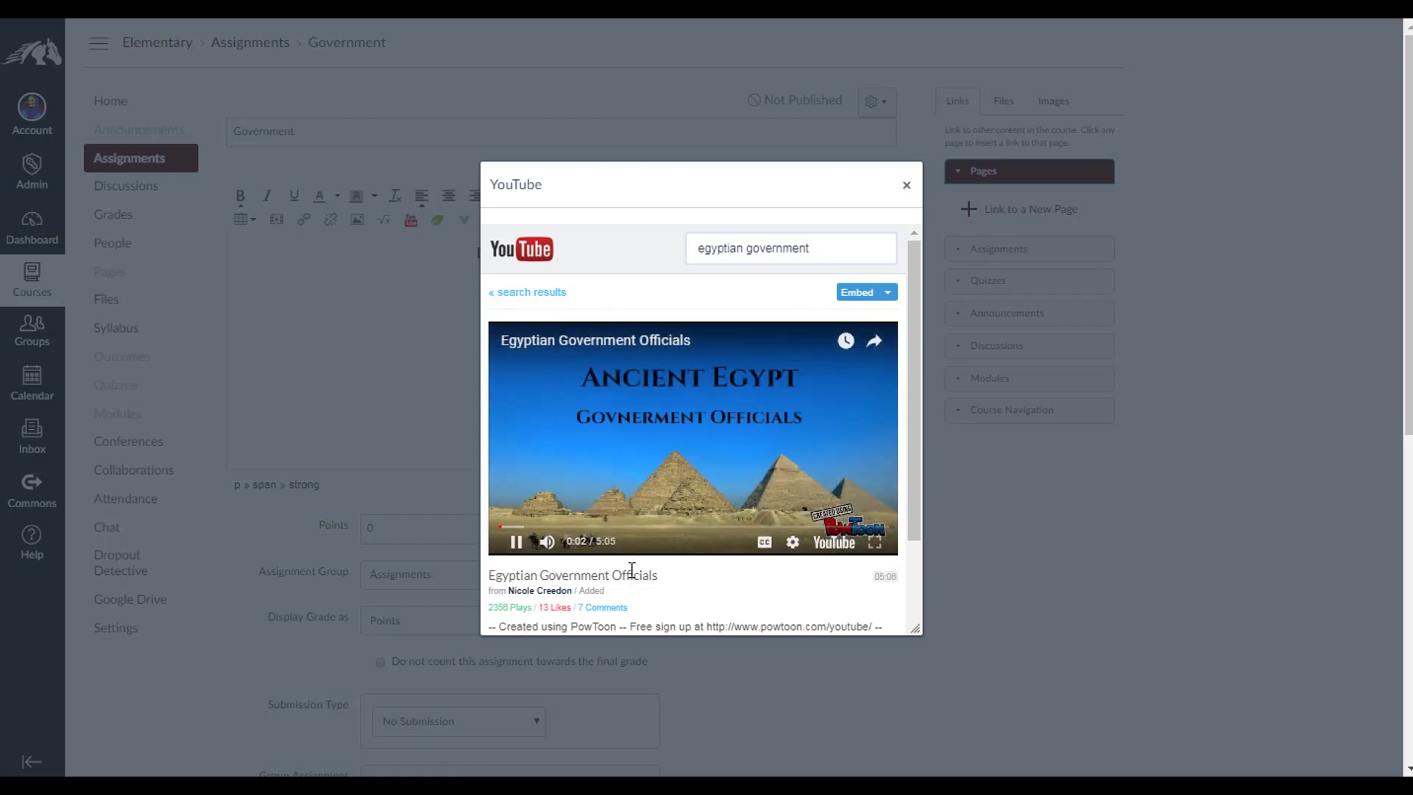
{"action": "left_click", "coordinate": [519, 542]}
{"action": "left_click", "coordinate": [856, 294]}
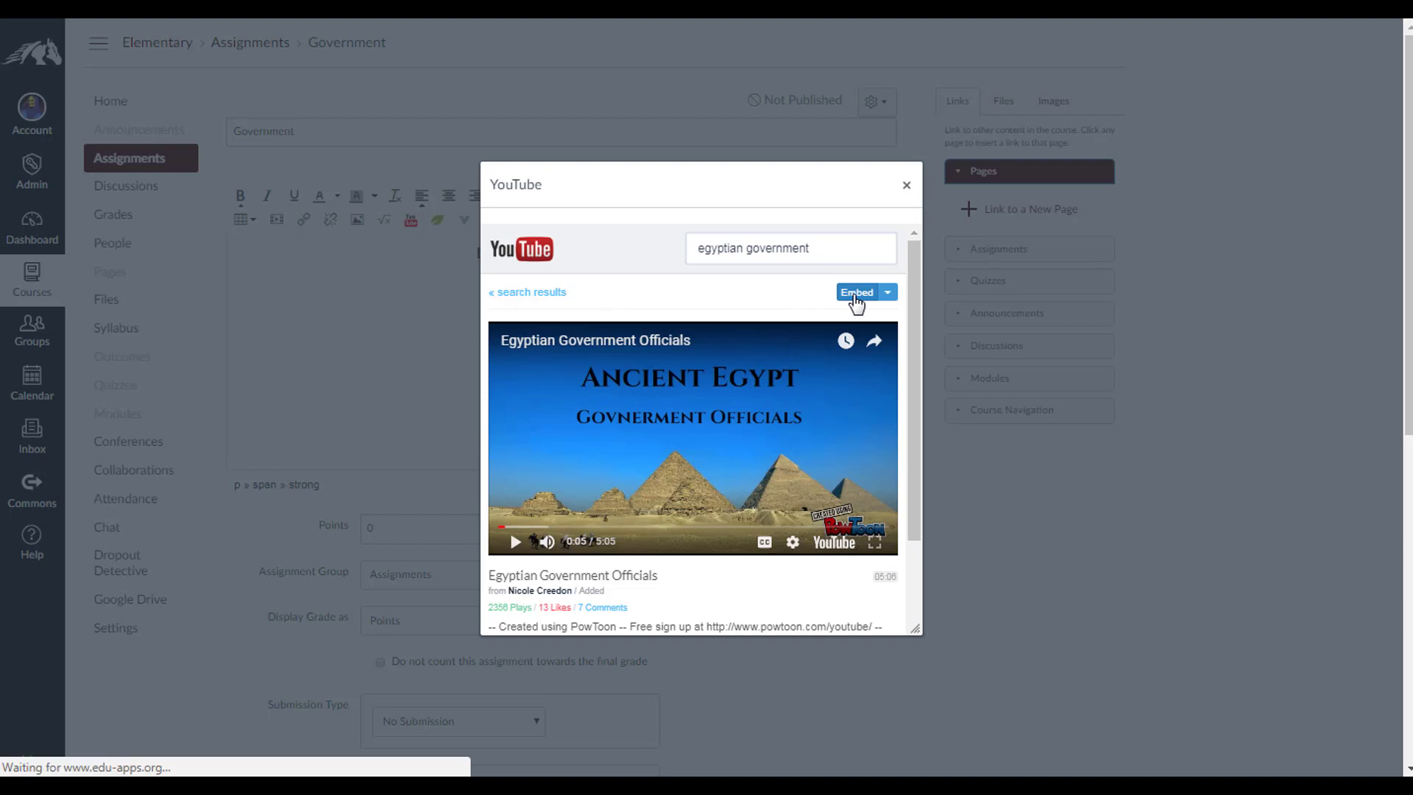
{"action": "scroll", "coordinate": [568, 368], "scroll_direction": "up", "scroll_amount": 3}
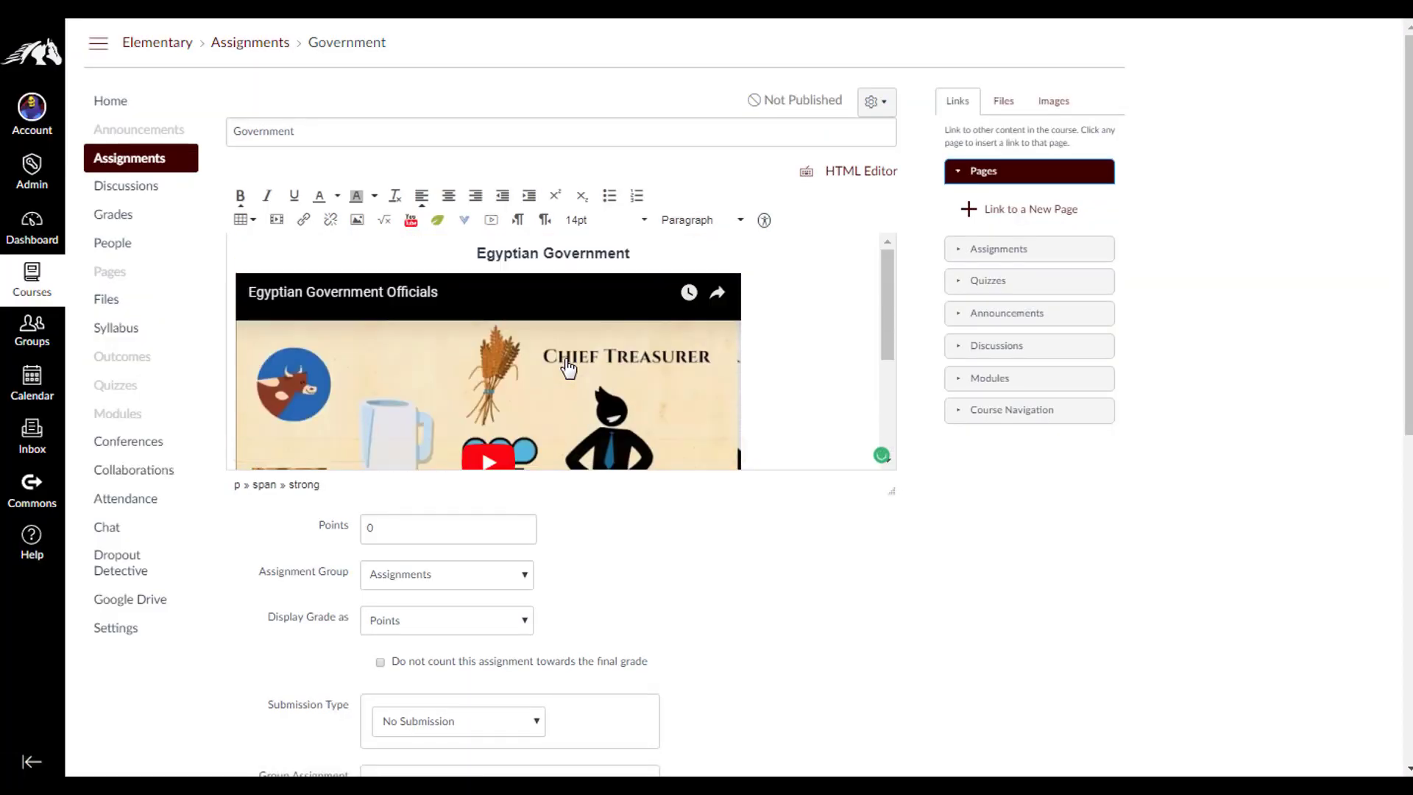
Center the embedded "Egyptian Government Officials" video under the heading
{"action": "left_click", "coordinate": [779, 363]}
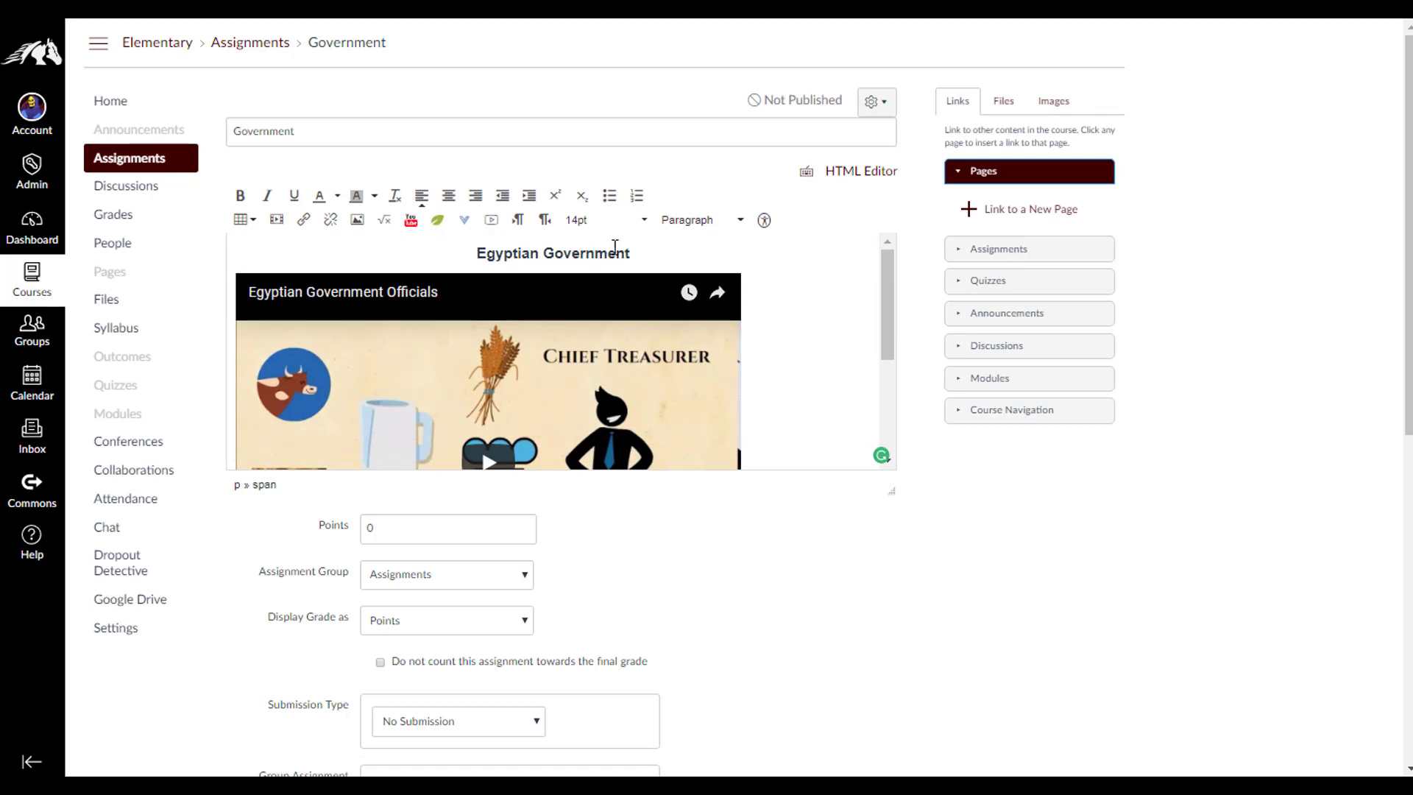
{"action": "left_click", "coordinate": [451, 197]}
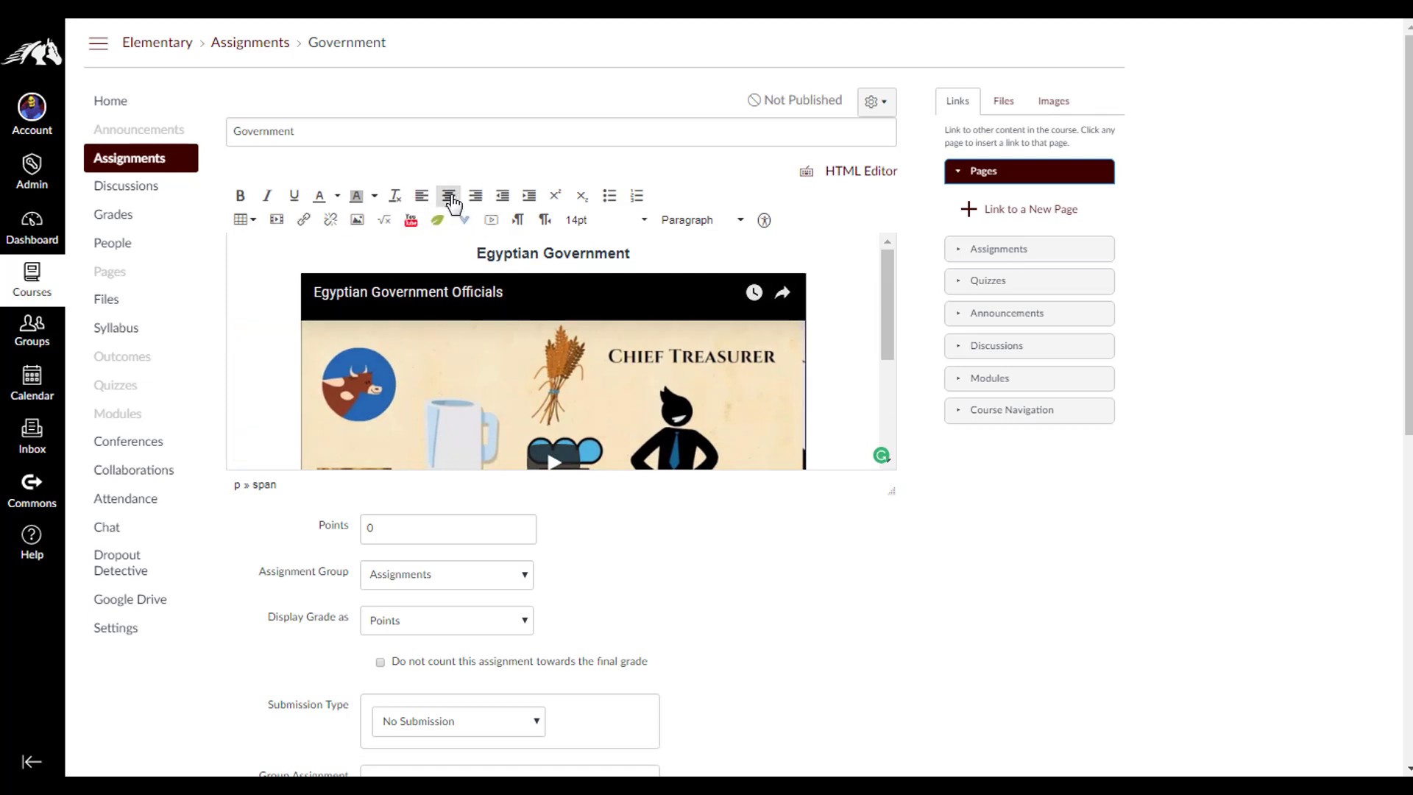
{"action": "scroll", "coordinate": [888, 331], "scroll_direction": "down", "scroll_amount": 2}
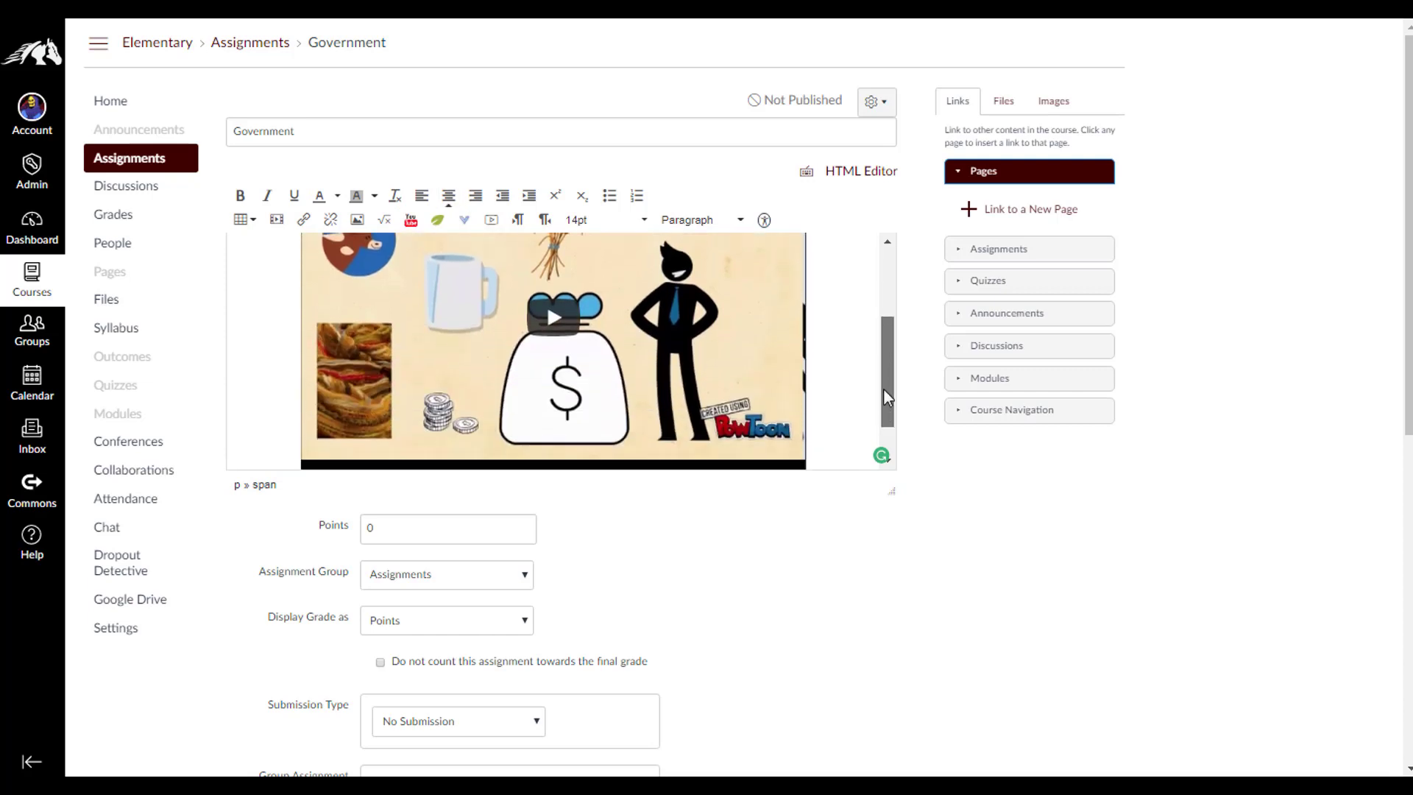
{"action": "scroll", "coordinate": [677, 442], "scroll_direction": "down", "scroll_amount": 1}
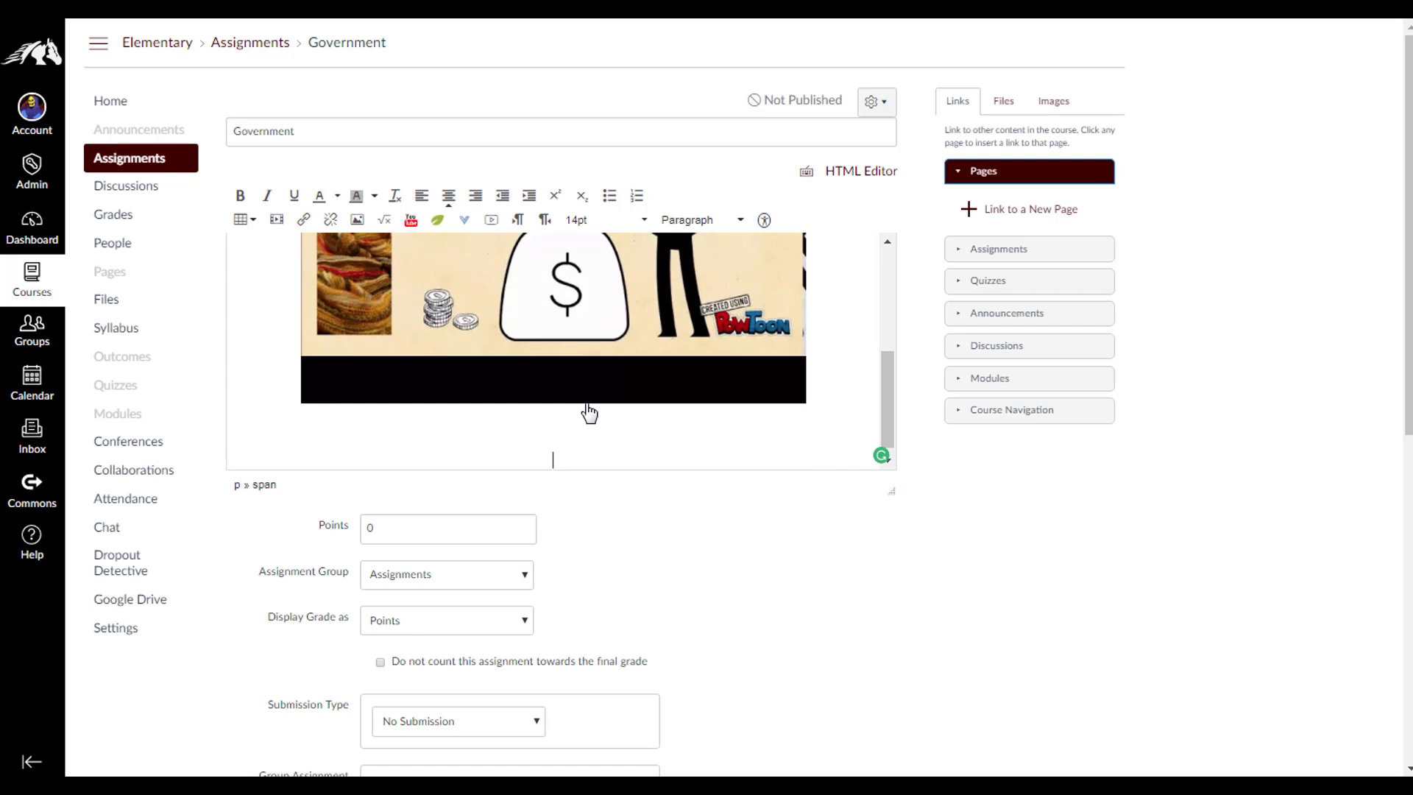
Set the Government assignment's points to 20 and choose Assignments as its assignment group
{"action": "scroll", "coordinate": [589, 413], "scroll_direction": "down", "scroll_amount": 4}
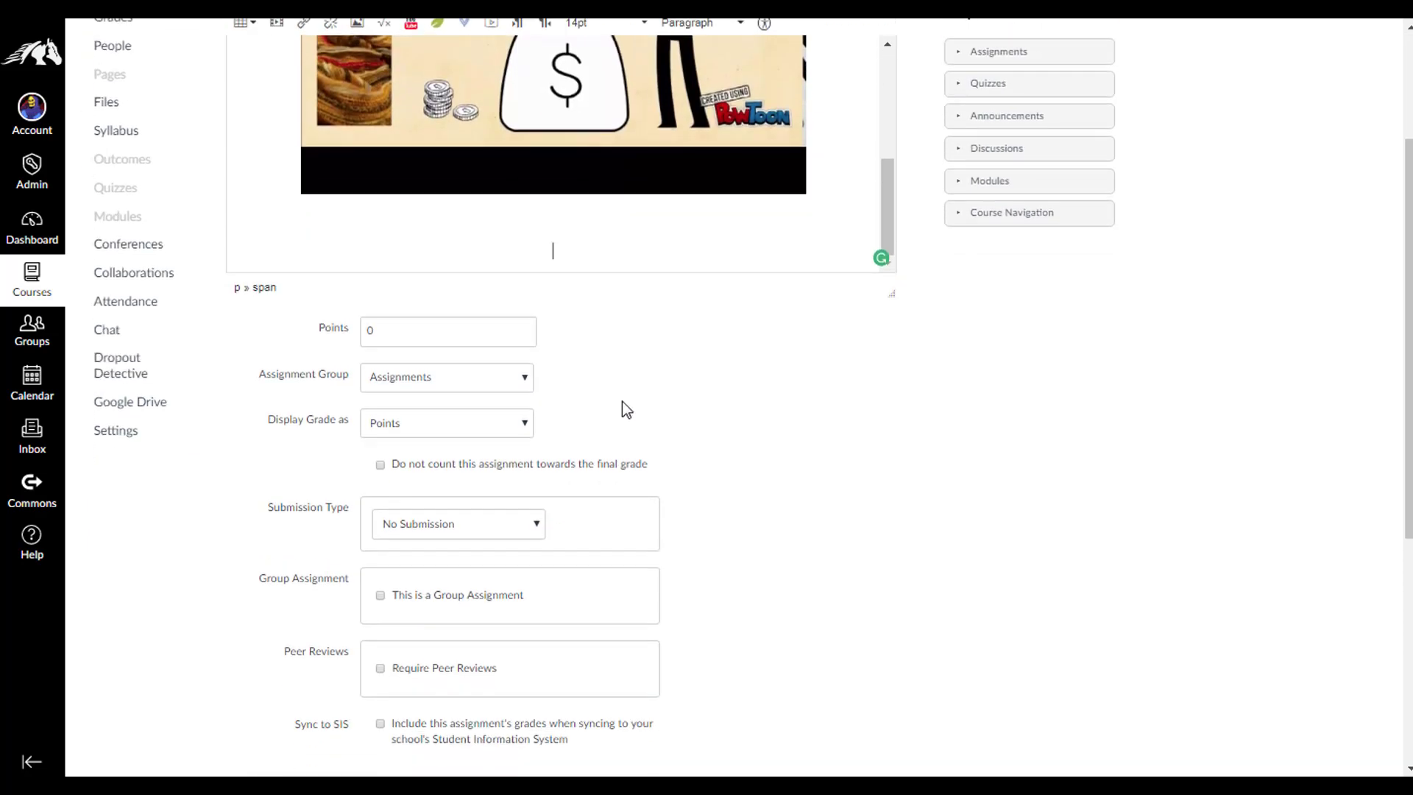
{"action": "left_click", "coordinate": [434, 342]}
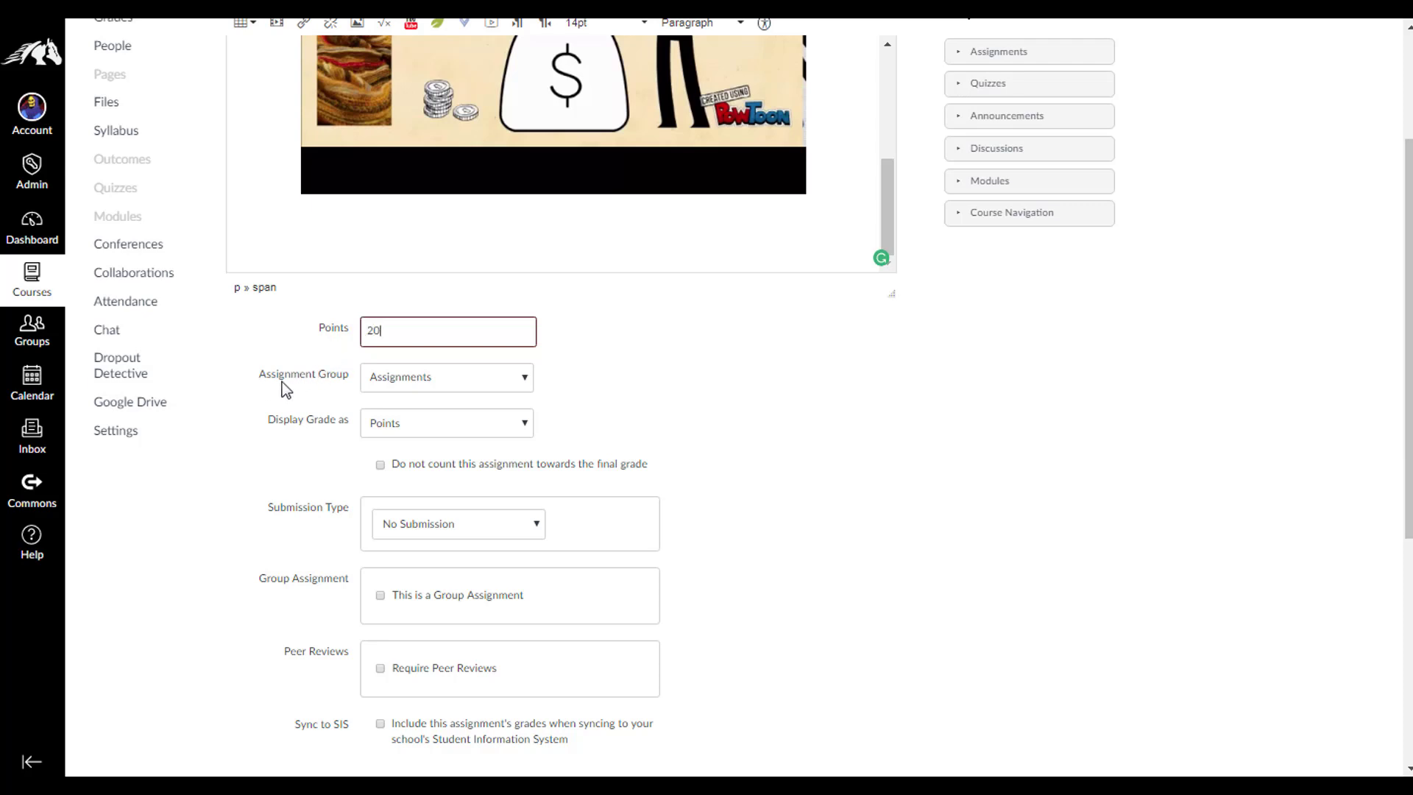
{"action": "left_click", "coordinate": [509, 377]}
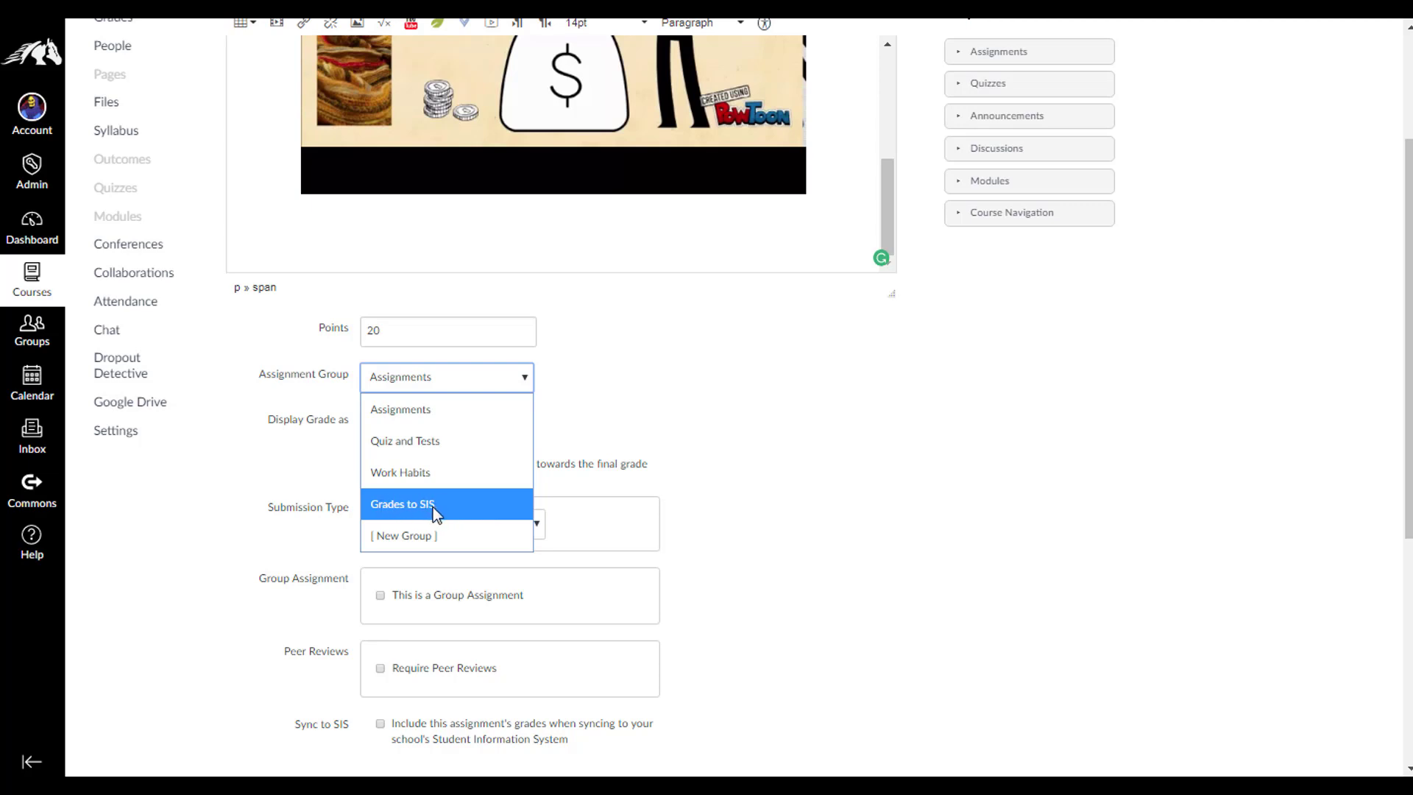
{"action": "left_click", "coordinate": [423, 418]}
{"action": "scroll", "coordinate": [670, 412], "scroll_direction": "down", "scroll_amount": 2}
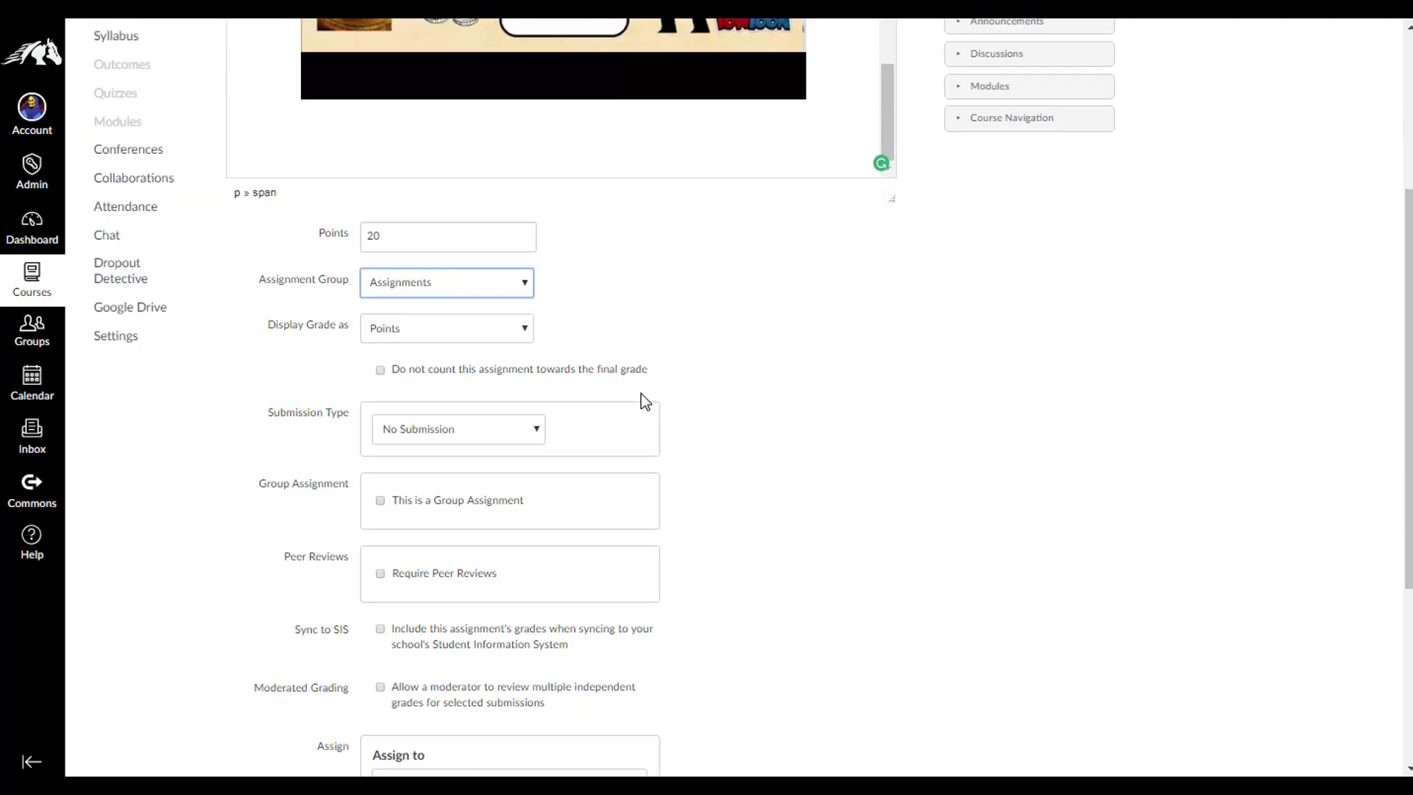
Choose Points as the way the assignment's grade is displayed
{"action": "left_click", "coordinate": [520, 325]}
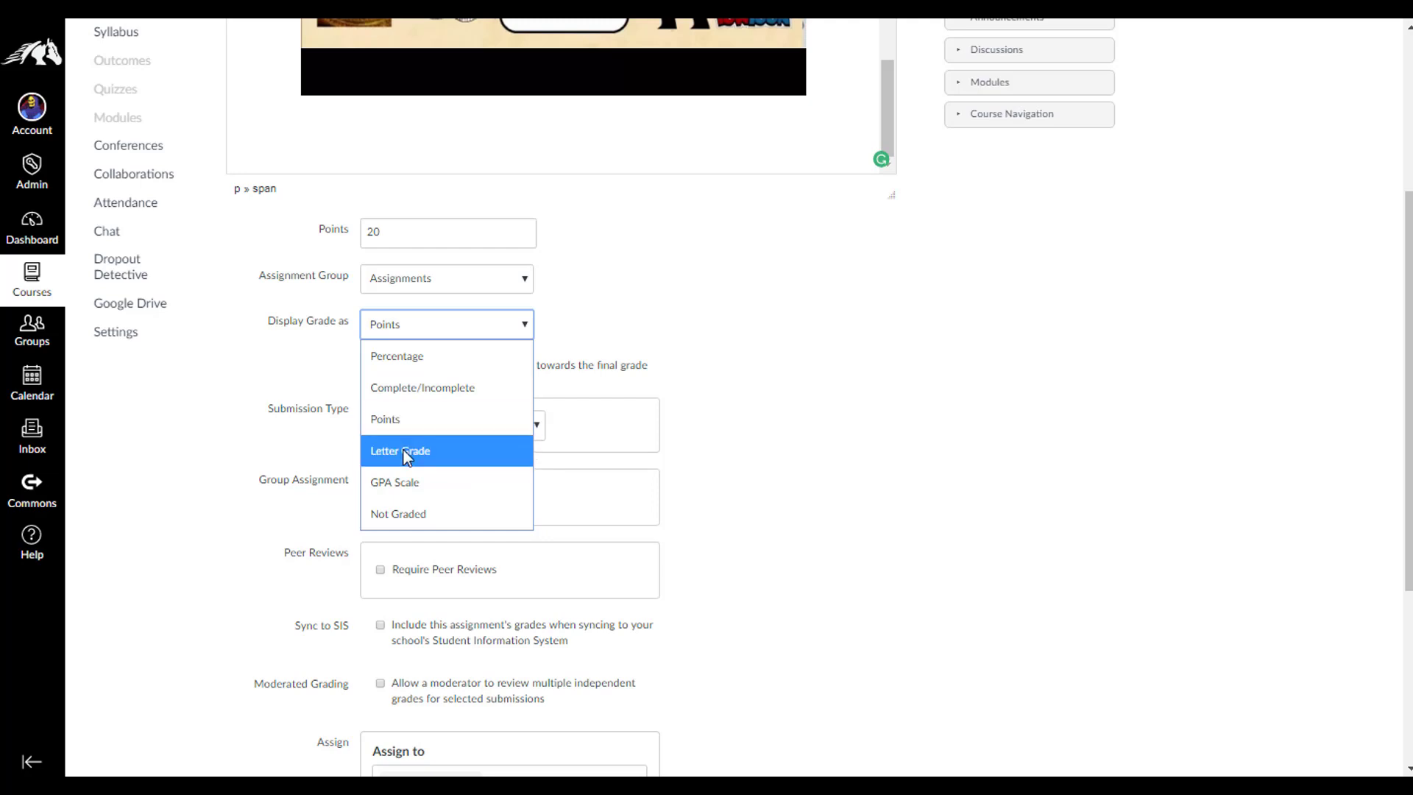
{"action": "left_click", "coordinate": [416, 425]}
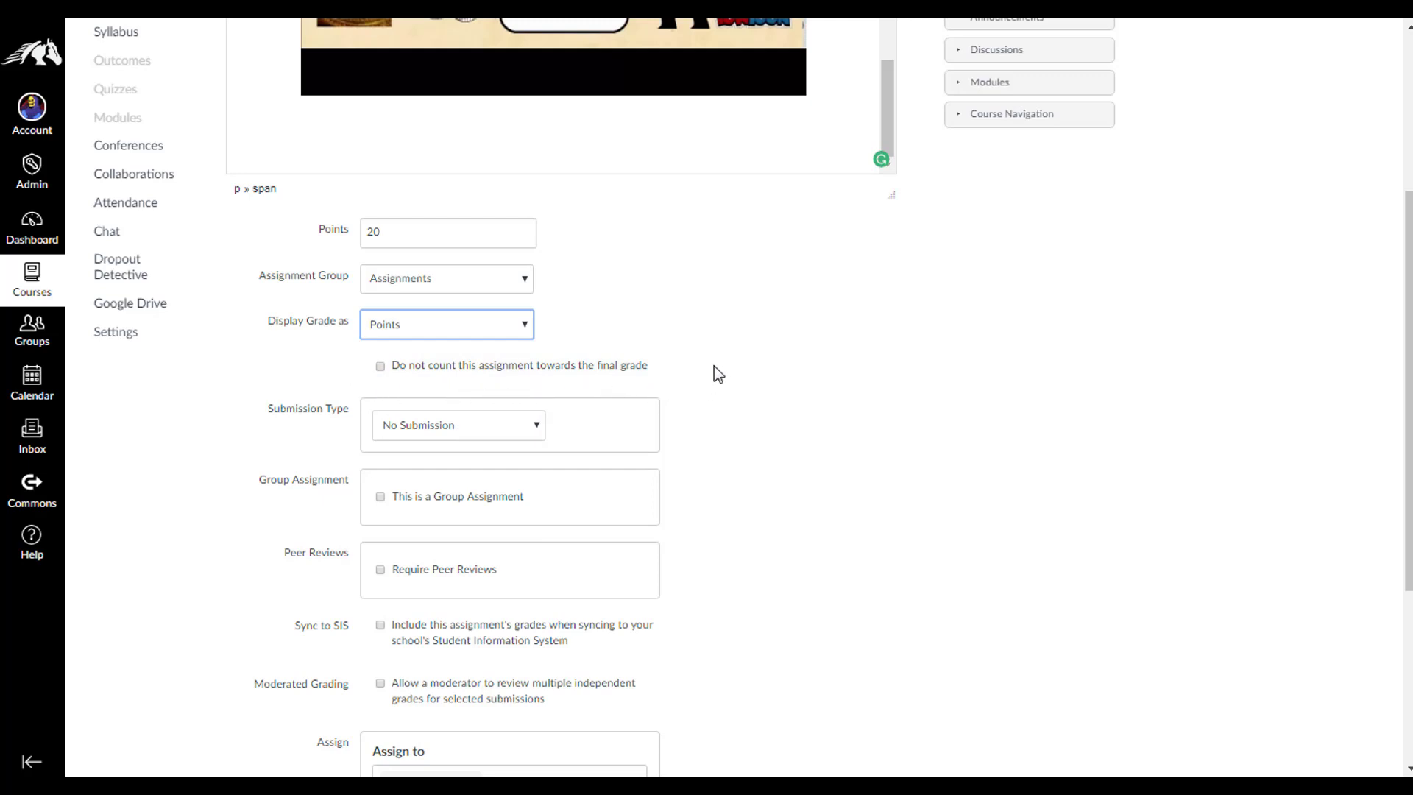
{"action": "scroll", "coordinate": [714, 365], "scroll_direction": "up", "scroll_amount": 1}
{"action": "scroll", "coordinate": [714, 365], "scroll_direction": "down", "scroll_amount": 1}
Set the submission type to Online and allow File Uploads as the entry option
{"action": "left_click", "coordinate": [537, 426]}
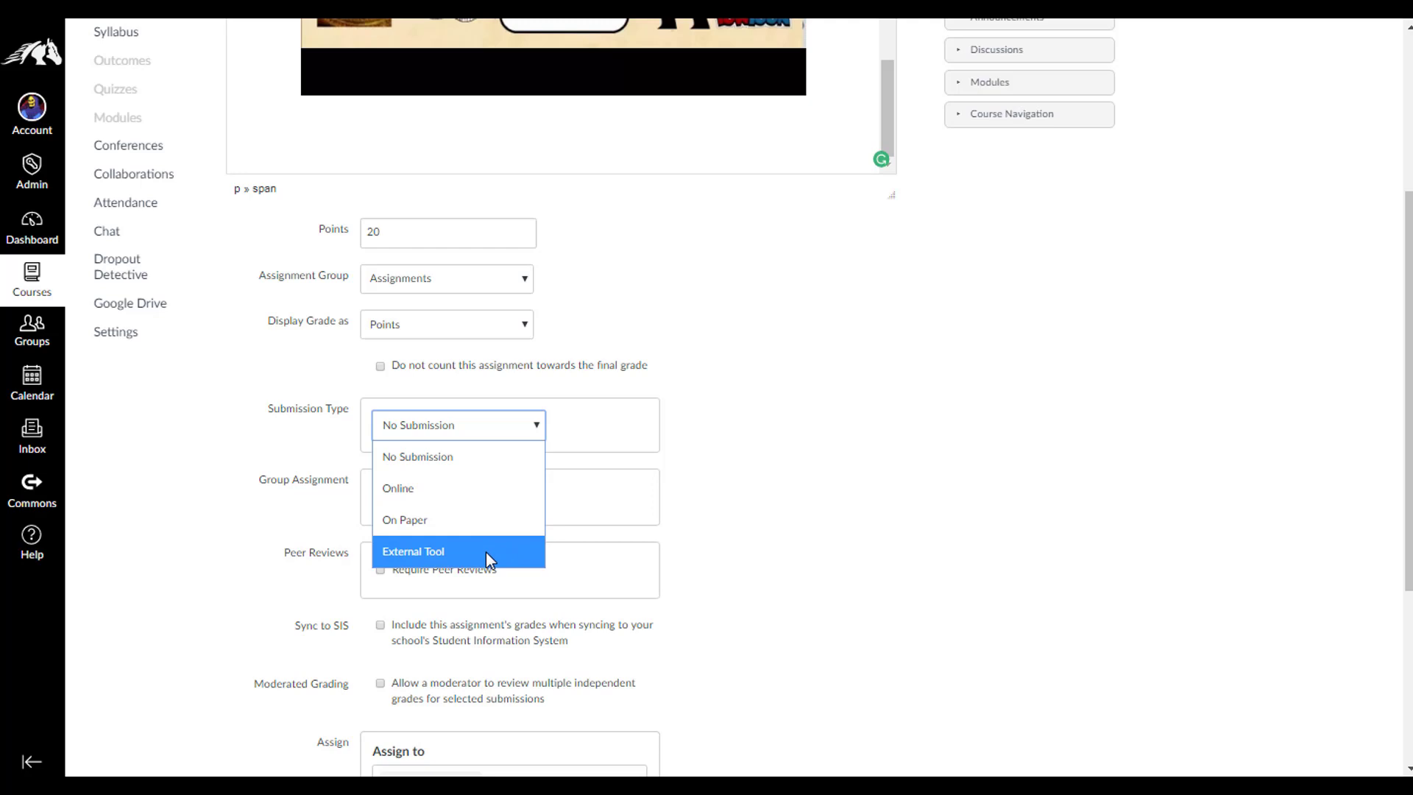
{"action": "left_click", "coordinate": [472, 490]}
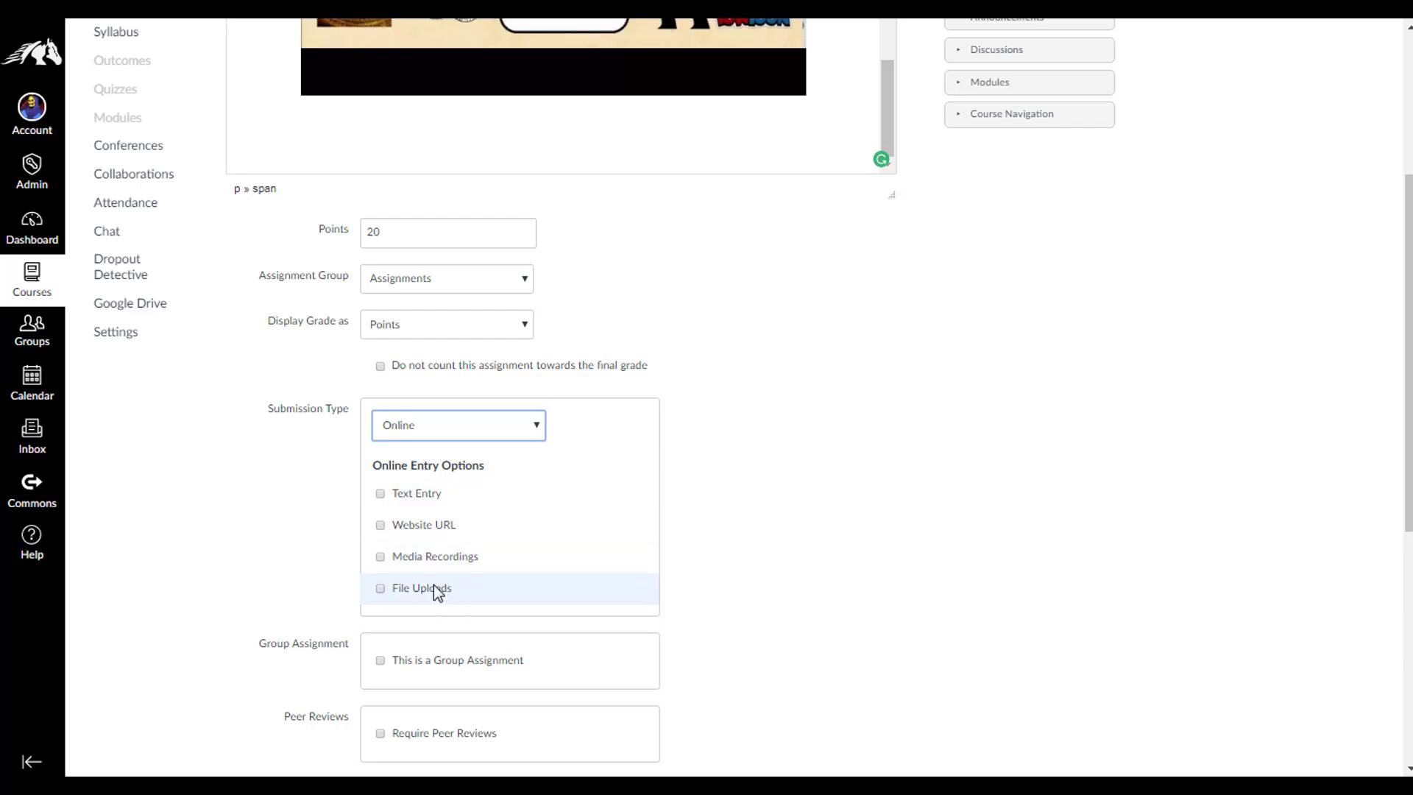
{"action": "left_click", "coordinate": [380, 589]}
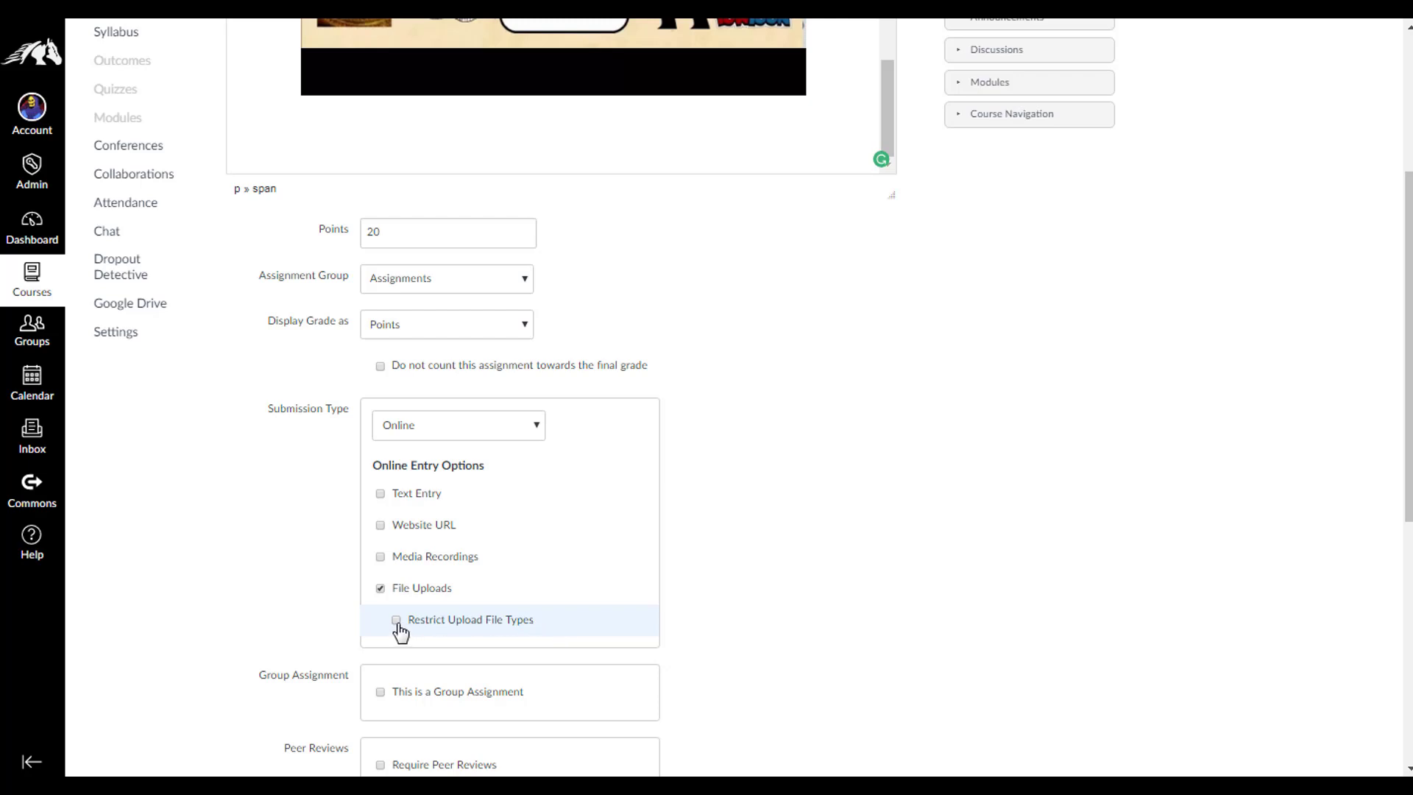
{"action": "scroll", "coordinate": [687, 614], "scroll_direction": "down", "scroll_amount": 2}
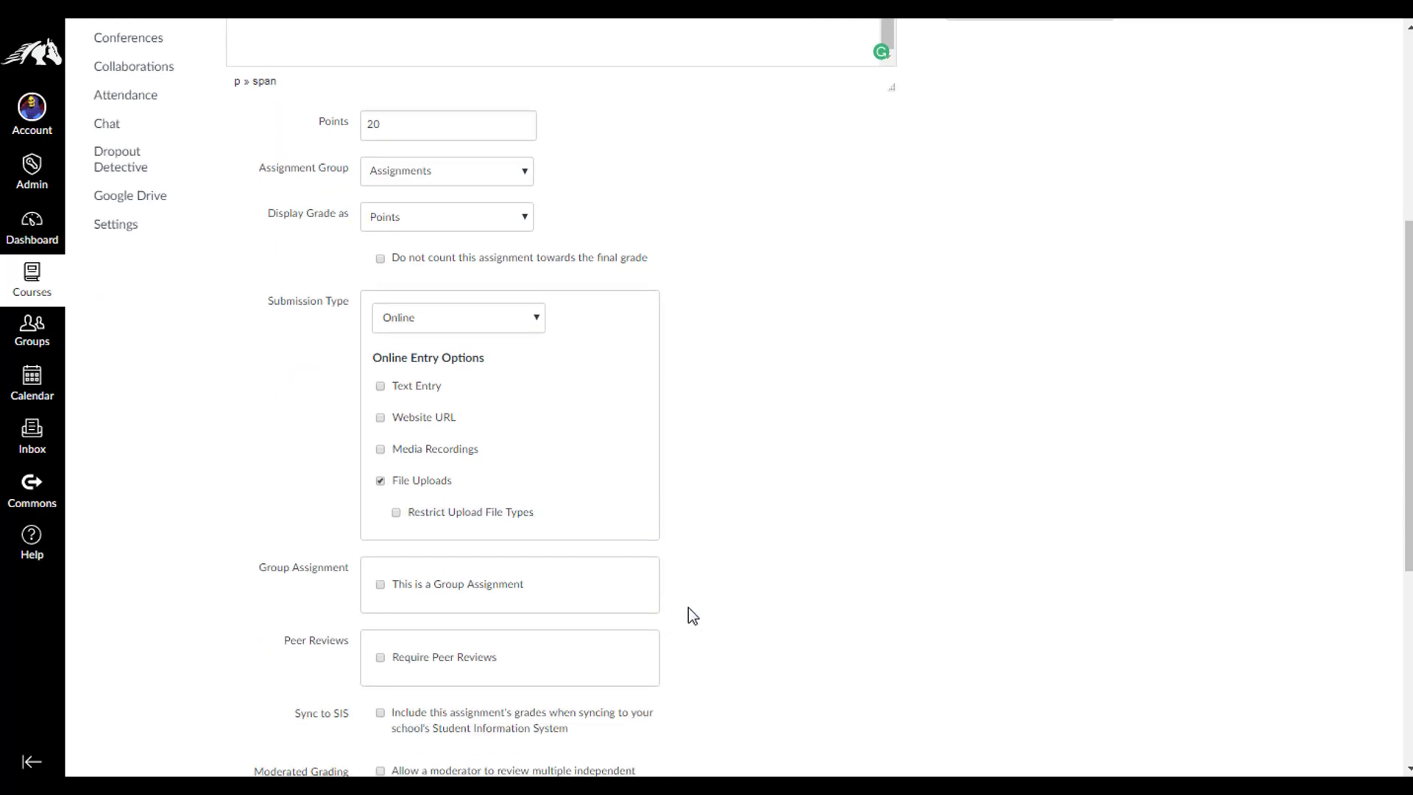
{"action": "scroll", "coordinate": [689, 607], "scroll_direction": "down", "scroll_amount": 1}
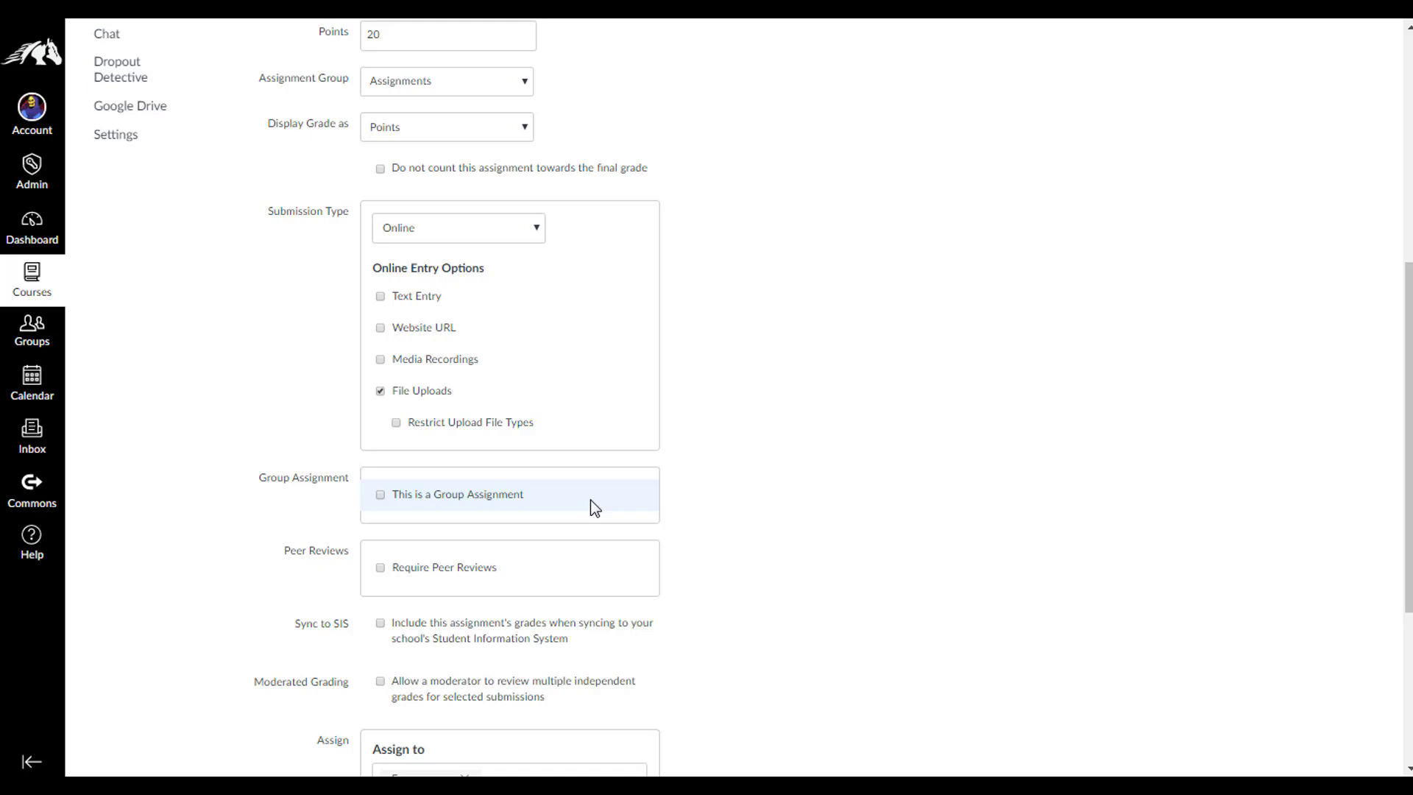
{"action": "double_click", "coordinate": [382, 499]}
Set the Government assignment's due date for Everyone to February 5, 2018
{"action": "scroll", "coordinate": [745, 494], "scroll_direction": "down", "scroll_amount": 1}
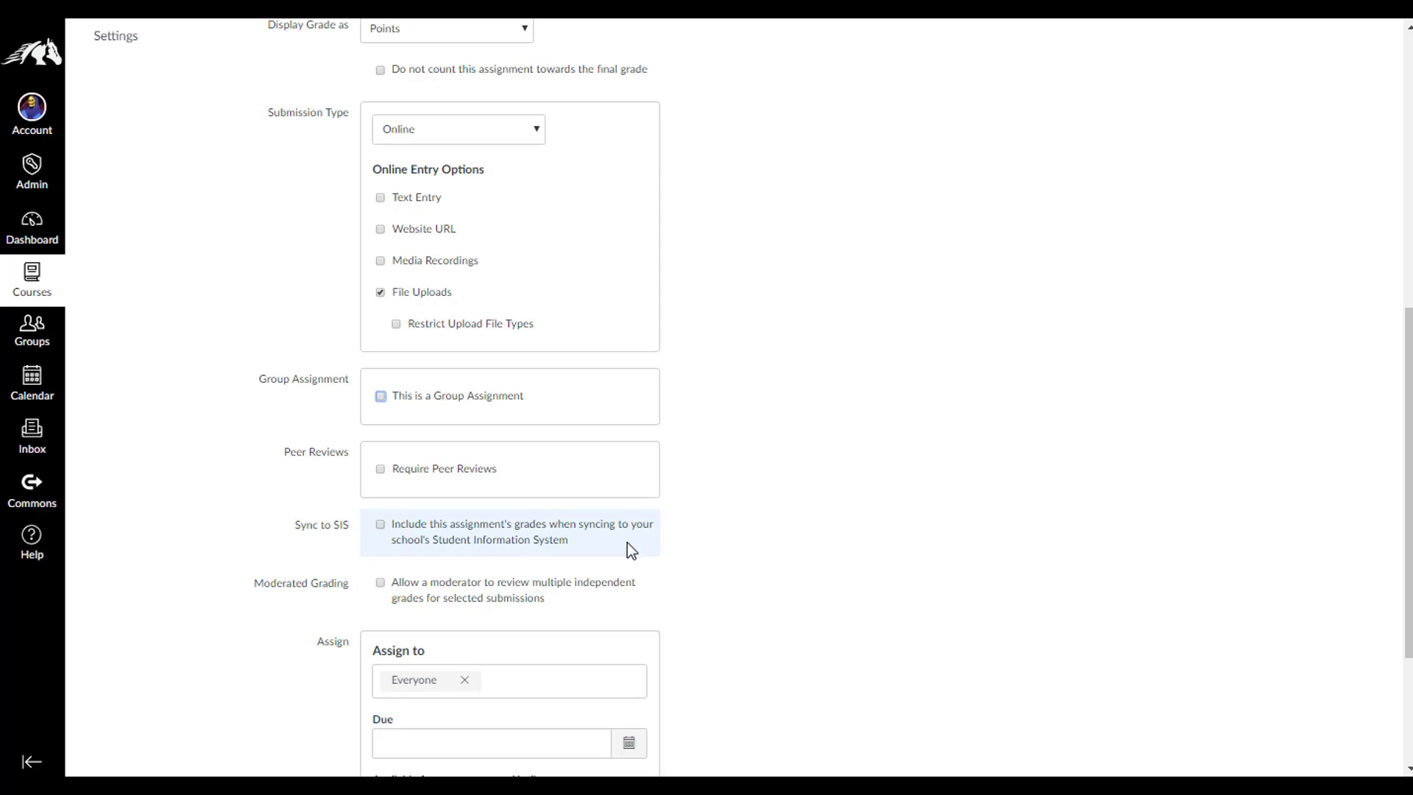
{"action": "scroll", "coordinate": [727, 528], "scroll_direction": "down", "scroll_amount": 1}
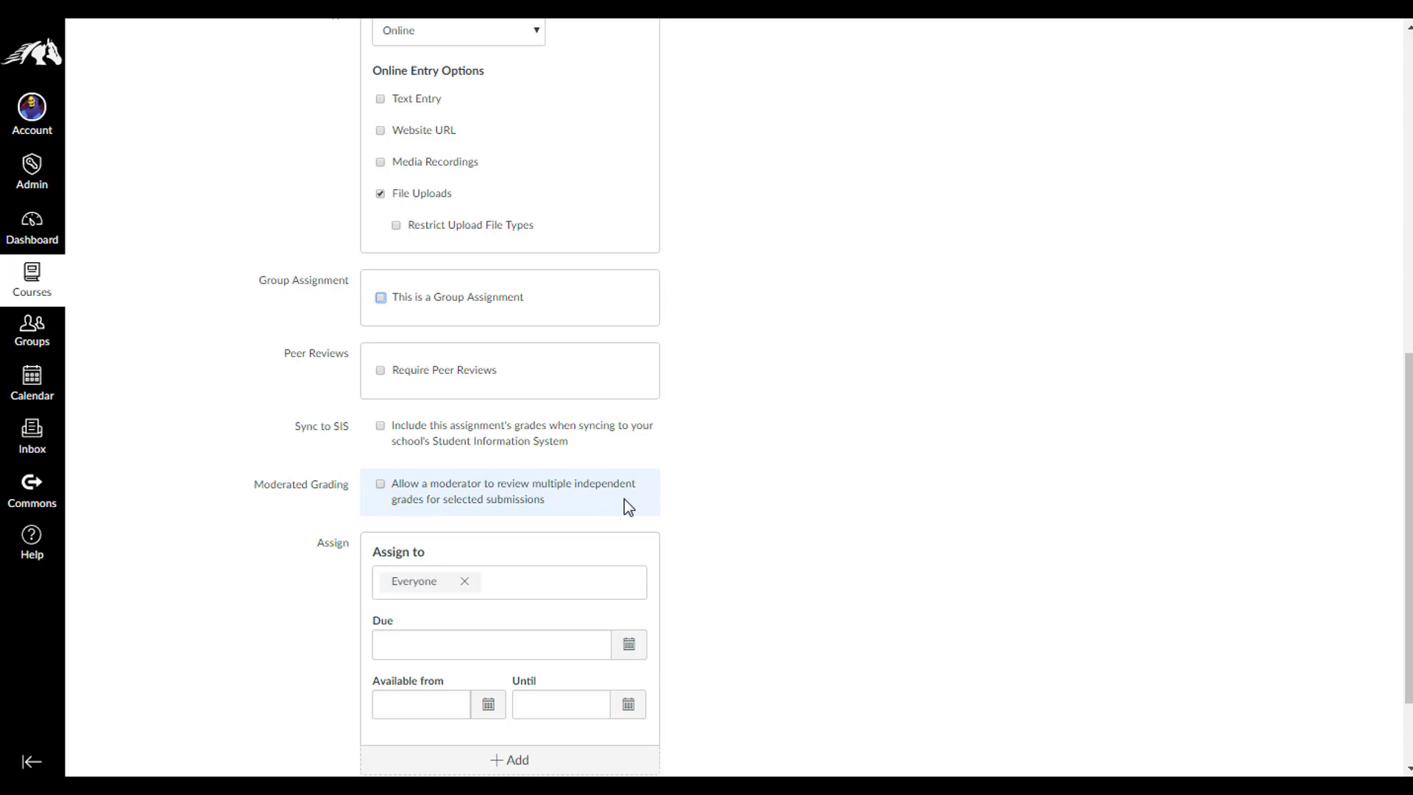
{"action": "scroll", "coordinate": [718, 489], "scroll_direction": "down", "scroll_amount": 1}
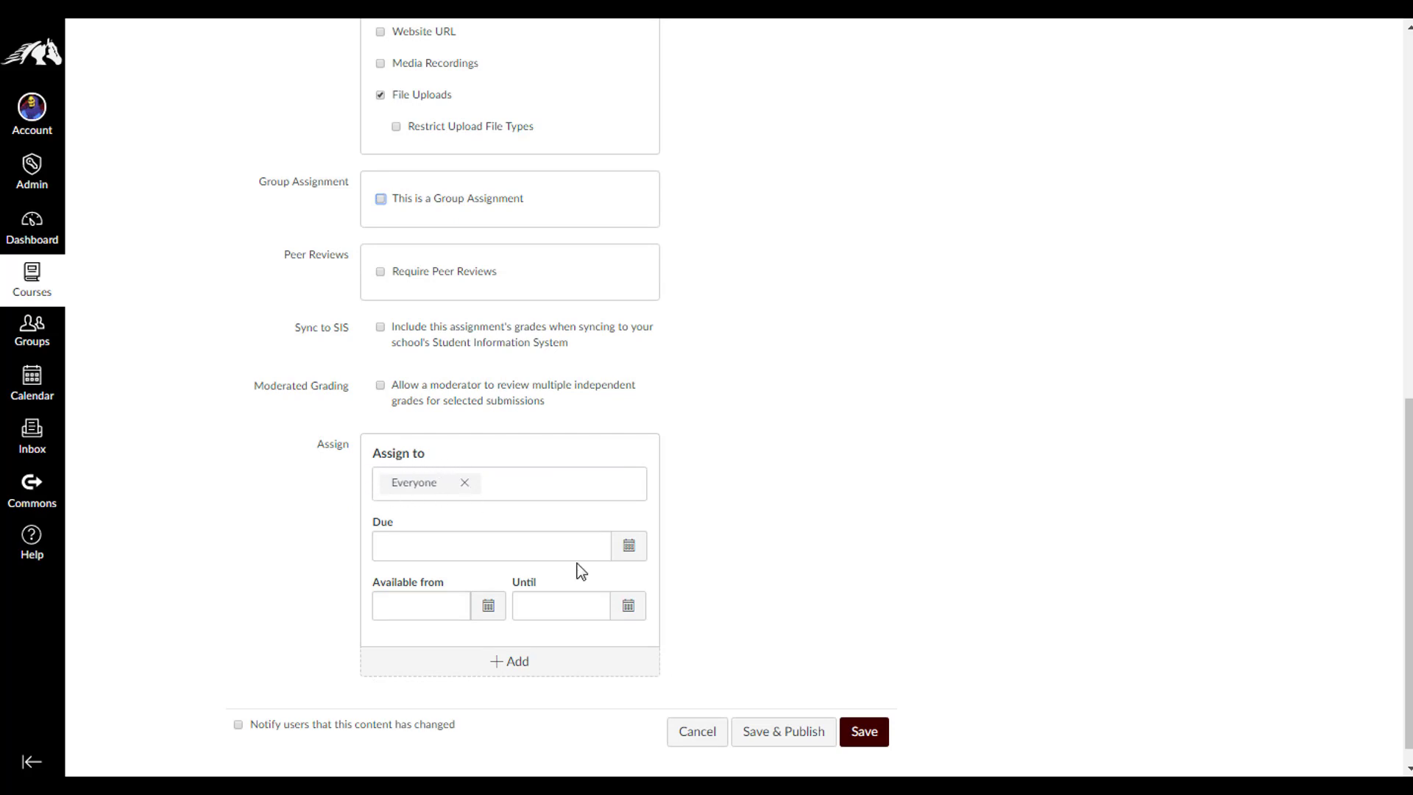
{"action": "left_click", "coordinate": [629, 548]}
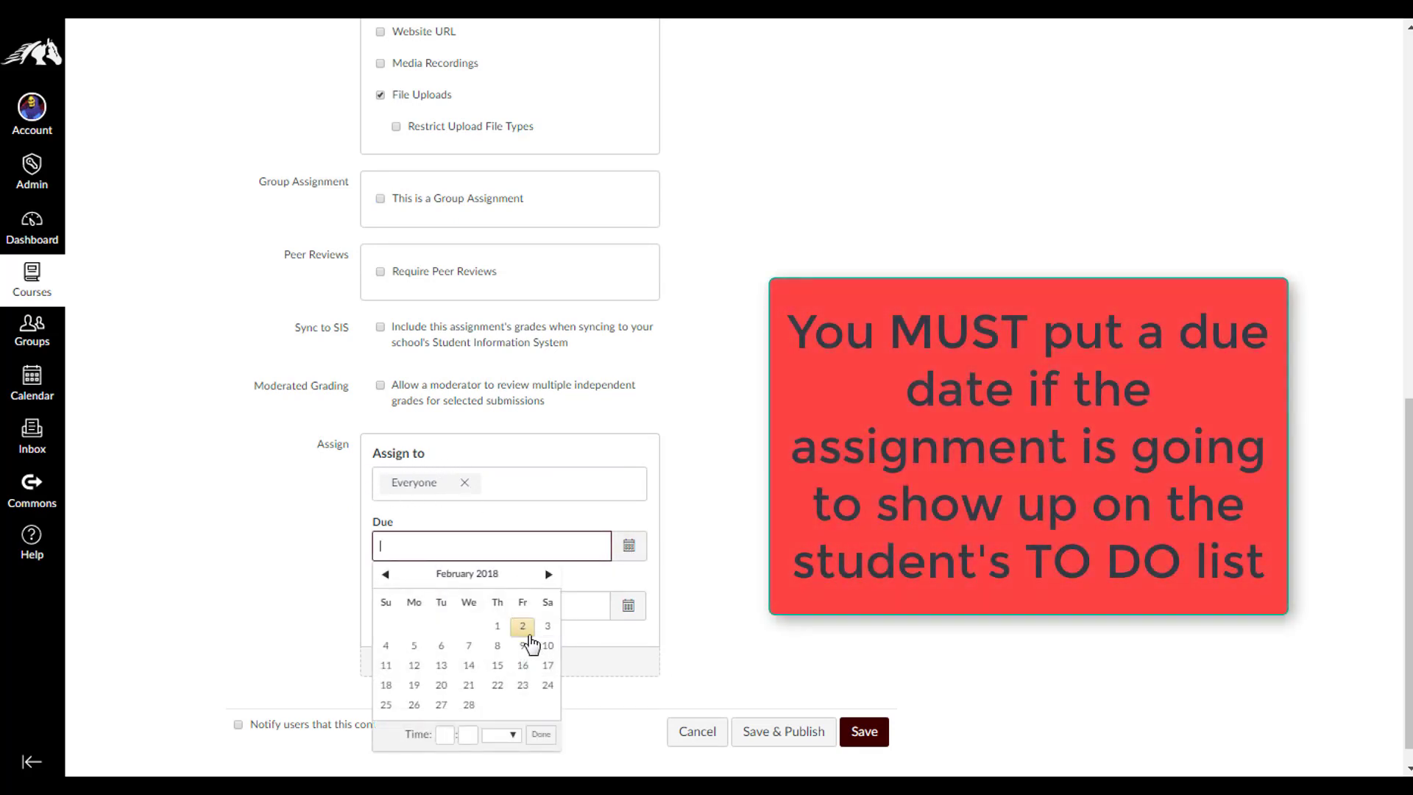
{"action": "left_click", "coordinate": [414, 646]}
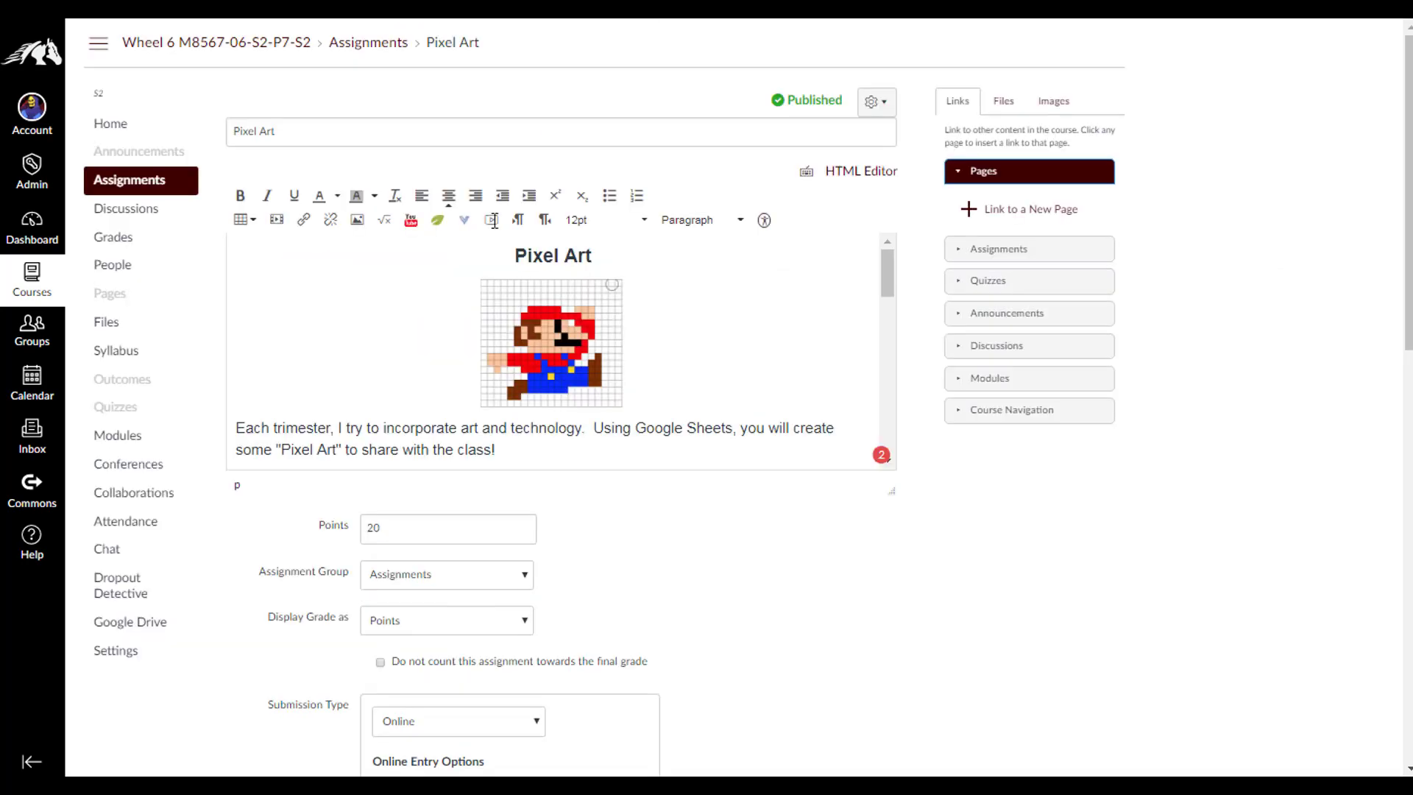
Add a separate assign-to entry for the section Tech 6 - Group B in the Pixel Art assignment
{"action": "scroll", "coordinate": [797, 505], "scroll_direction": "down", "scroll_amount": 8}
{"action": "scroll", "coordinate": [807, 504], "scroll_direction": "down", "scroll_amount": 5}
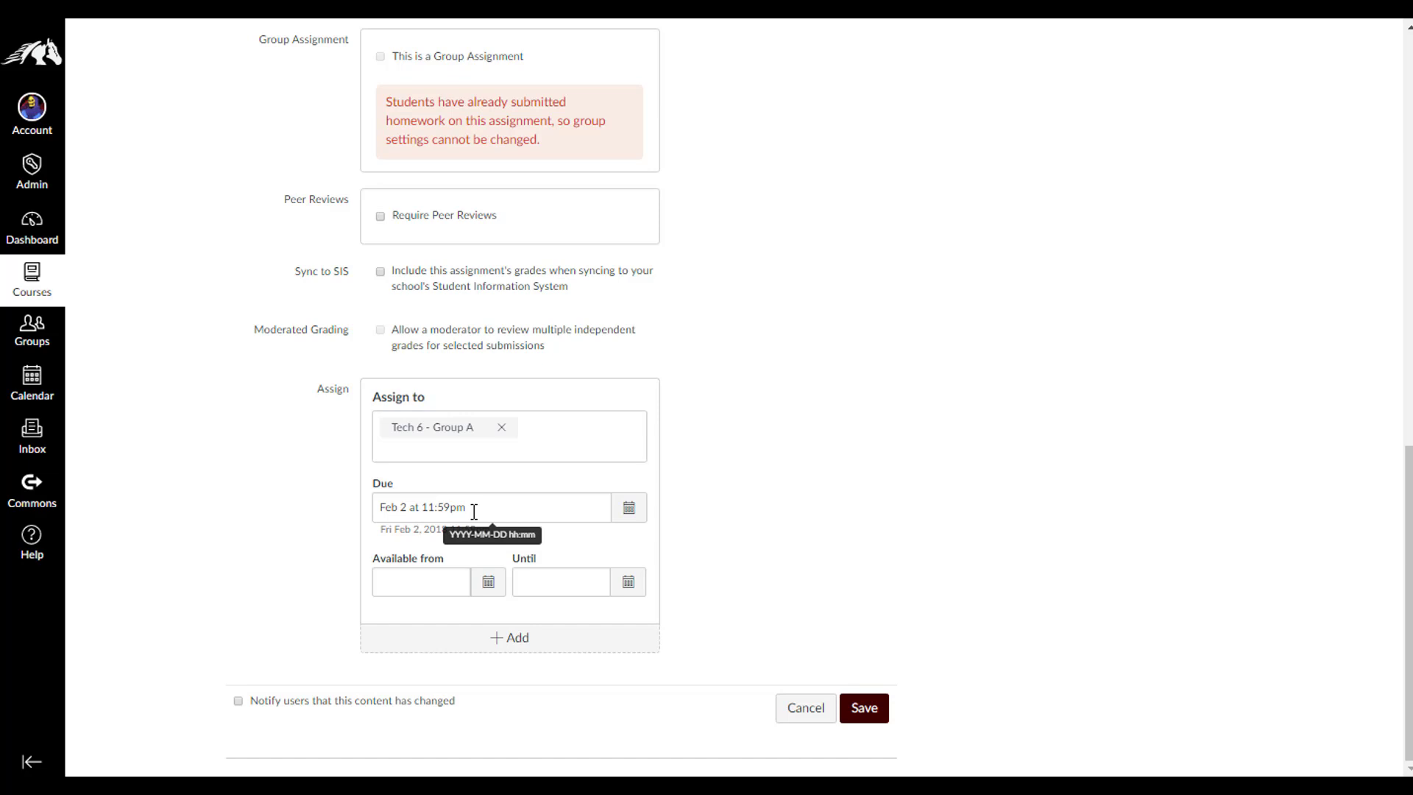
{"action": "left_click", "coordinate": [527, 639]}
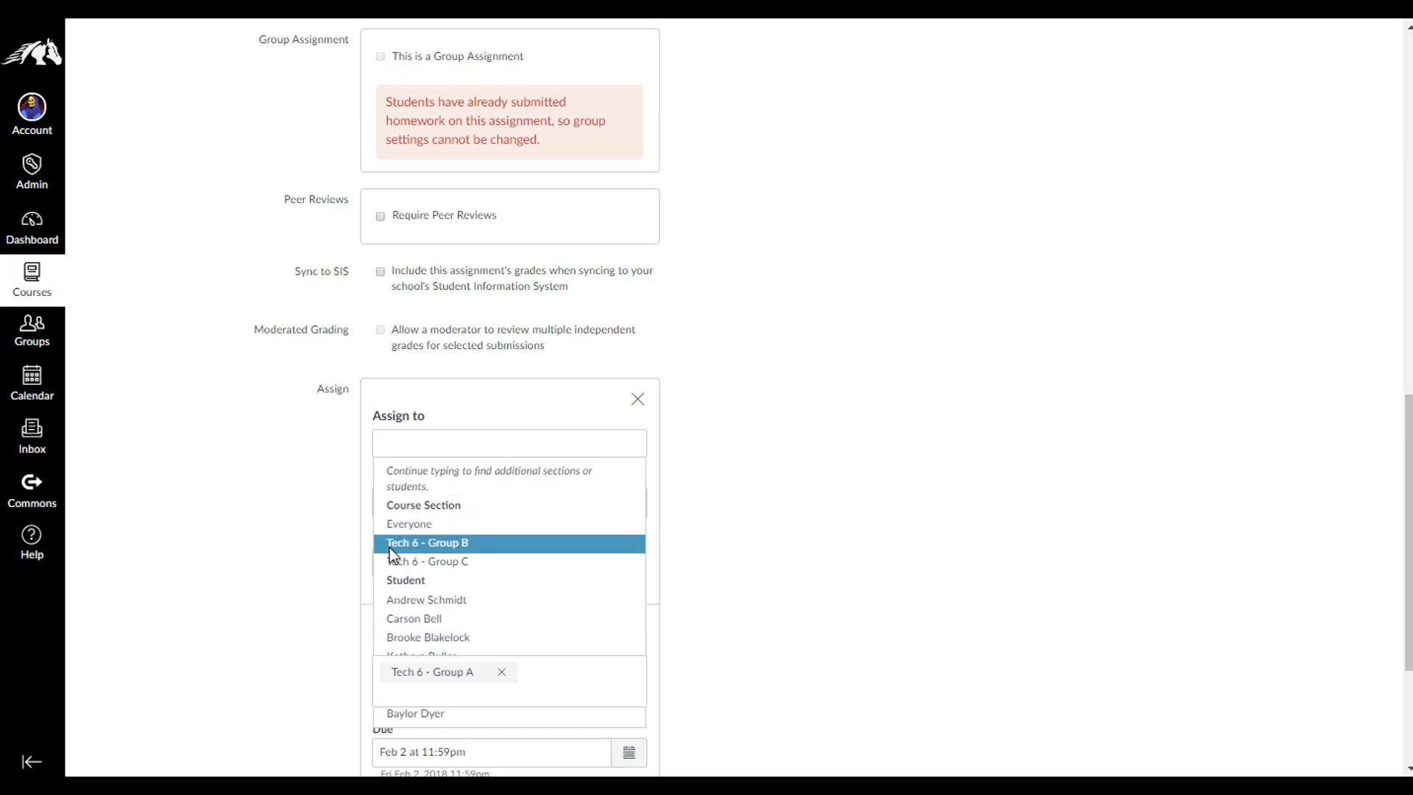
{"action": "left_click", "coordinate": [479, 545]}
{"action": "left_click", "coordinate": [464, 448]}
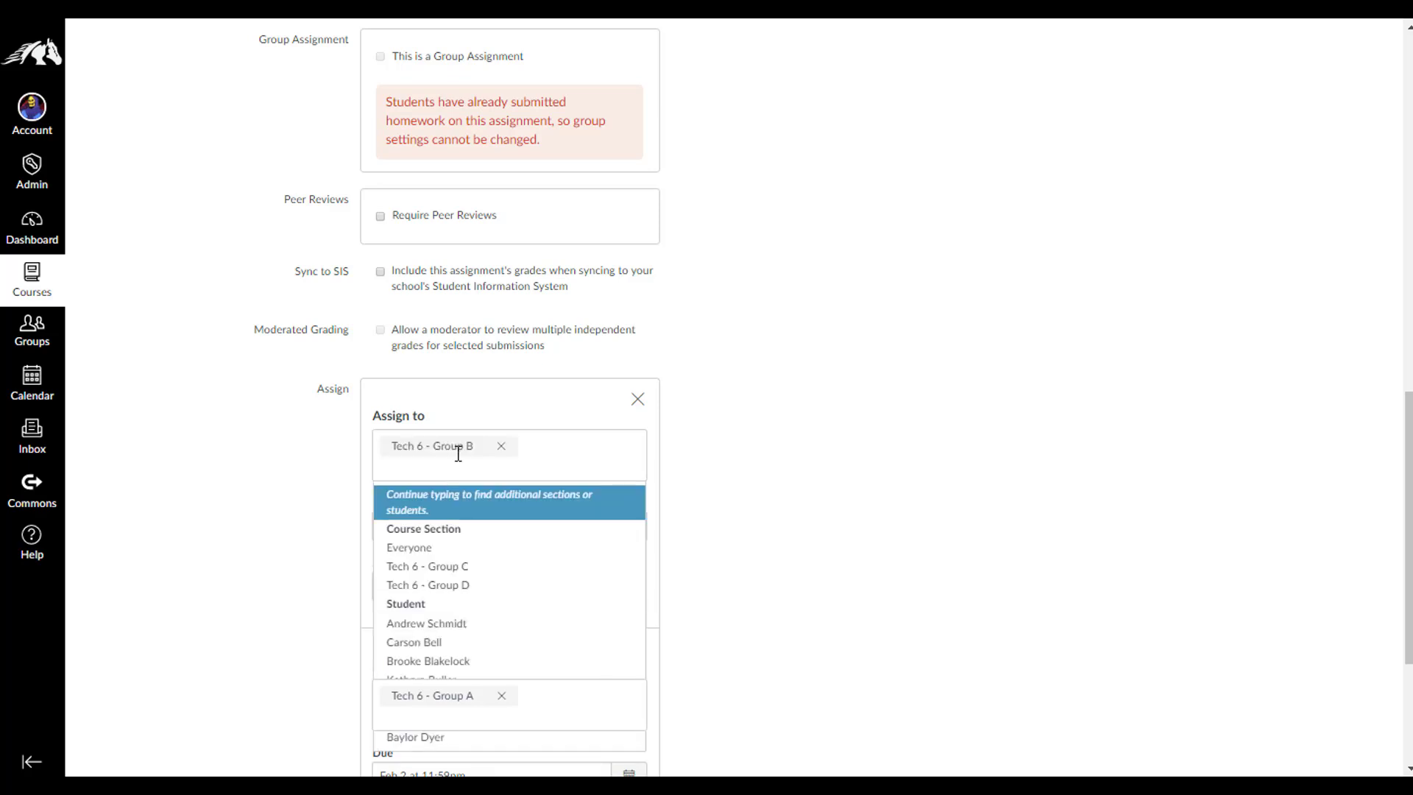
{"action": "left_click", "coordinate": [256, 595]}
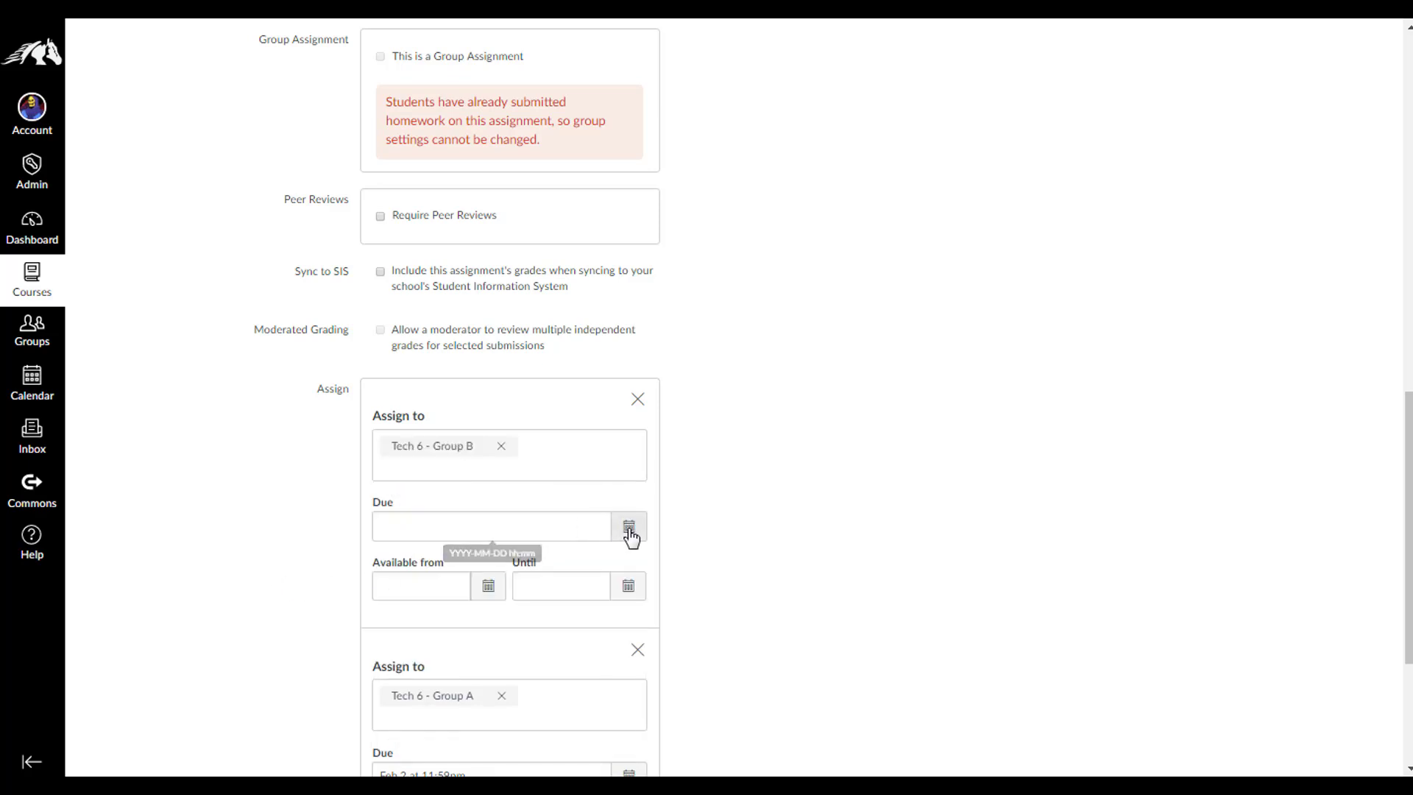
Set the due date for Tech 6 - Group B to February 6, 2018
{"action": "left_click", "coordinate": [629, 527]}
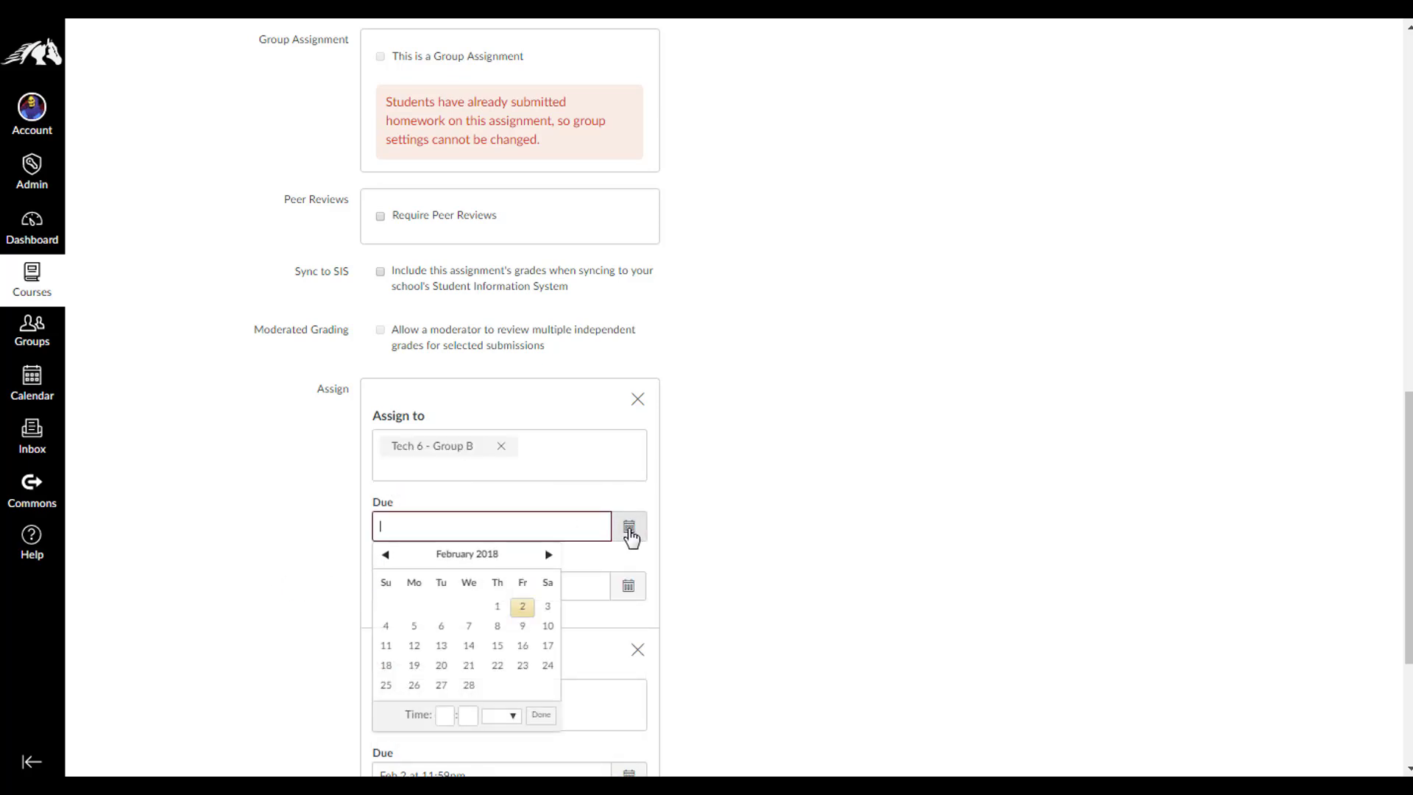
{"action": "left_click", "coordinate": [442, 630]}
{"action": "left_click", "coordinate": [743, 574]}
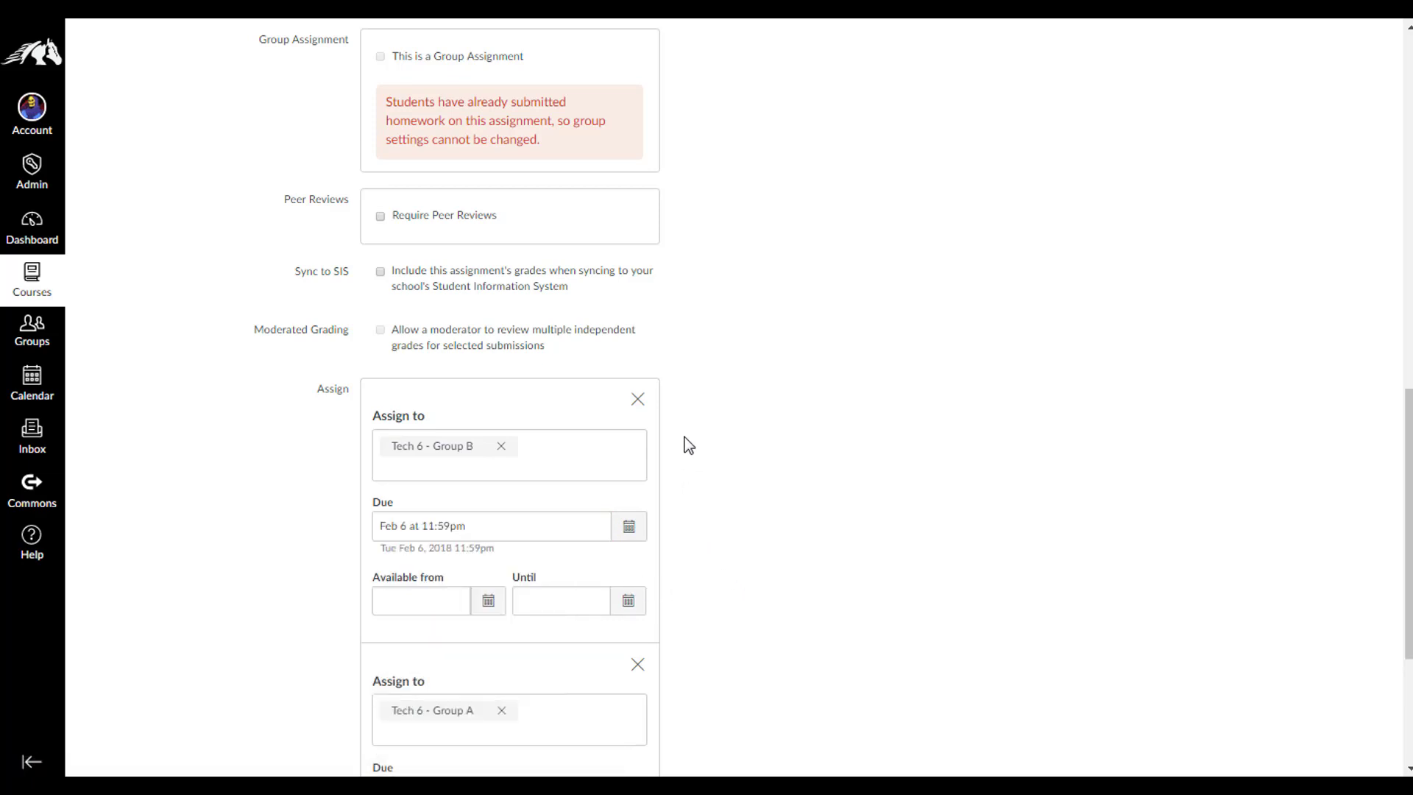
{"action": "scroll", "coordinate": [693, 502], "scroll_direction": "down", "scroll_amount": 1}
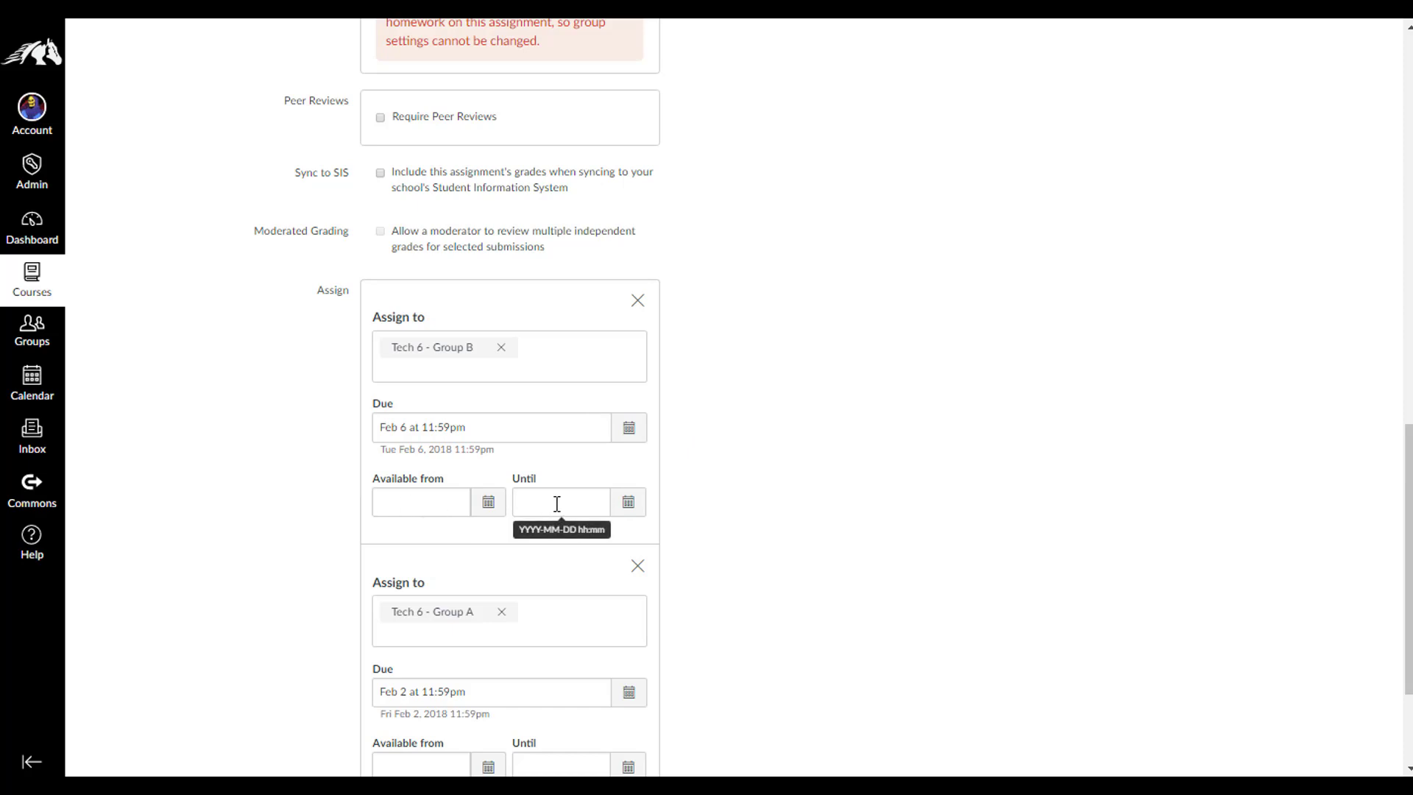
Add another assign-to entry to the Pixel Art assignment and look through the sections and students available for it
{"action": "scroll", "coordinate": [619, 464], "scroll_direction": "down", "scroll_amount": 2}
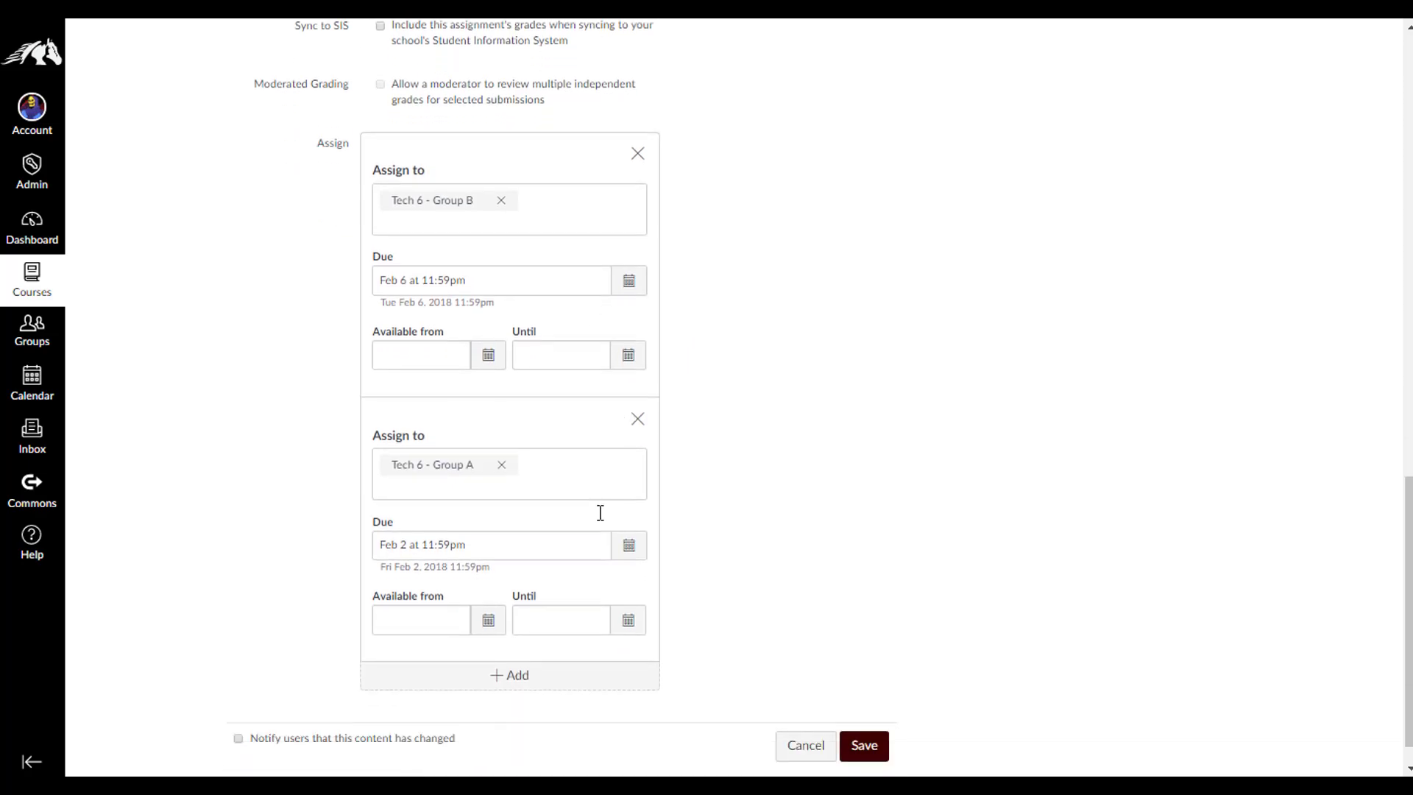
{"action": "left_click", "coordinate": [515, 638]}
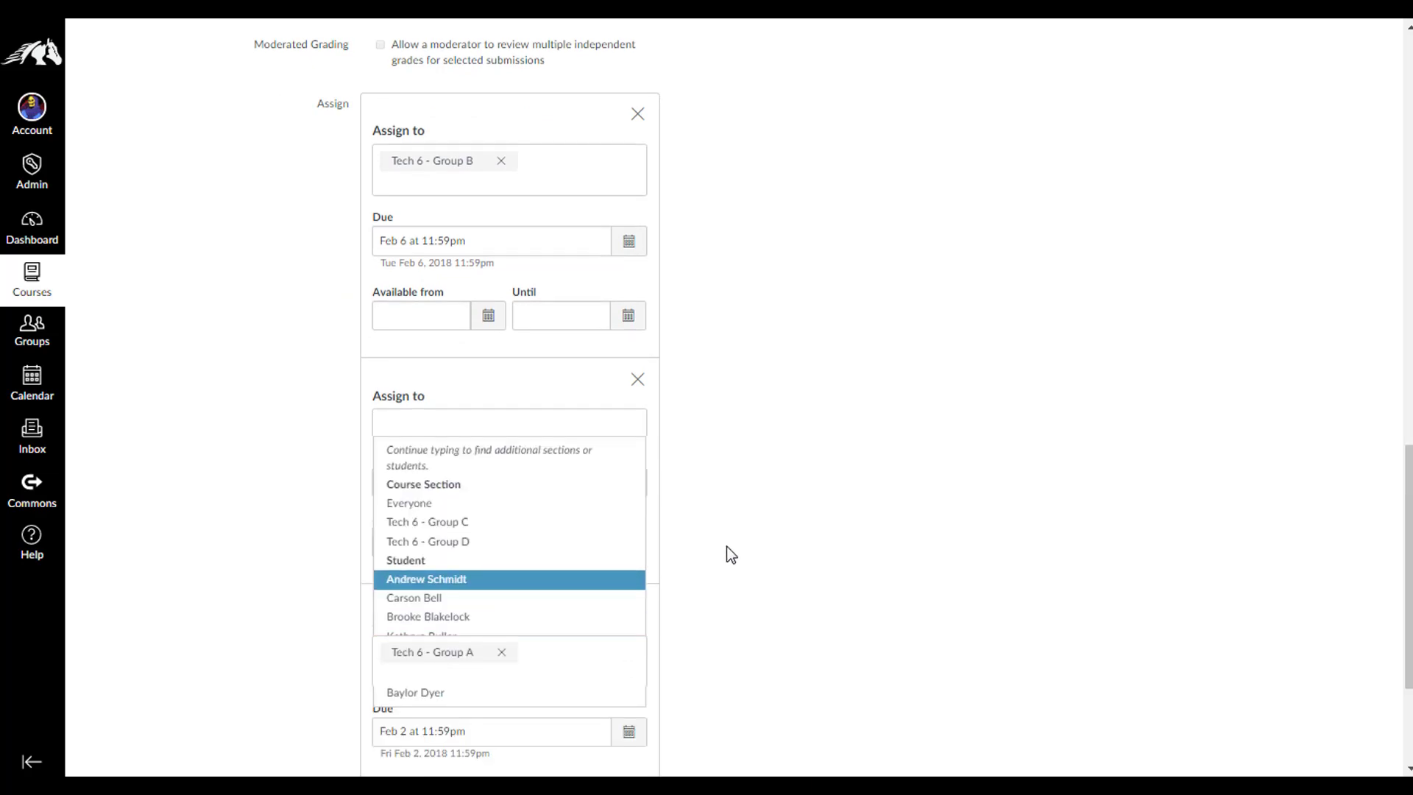
{"action": "scroll", "coordinate": [592, 526], "scroll_direction": "down", "scroll_amount": 2}
{"action": "scroll", "coordinate": [593, 526], "scroll_direction": "down", "scroll_amount": 2}
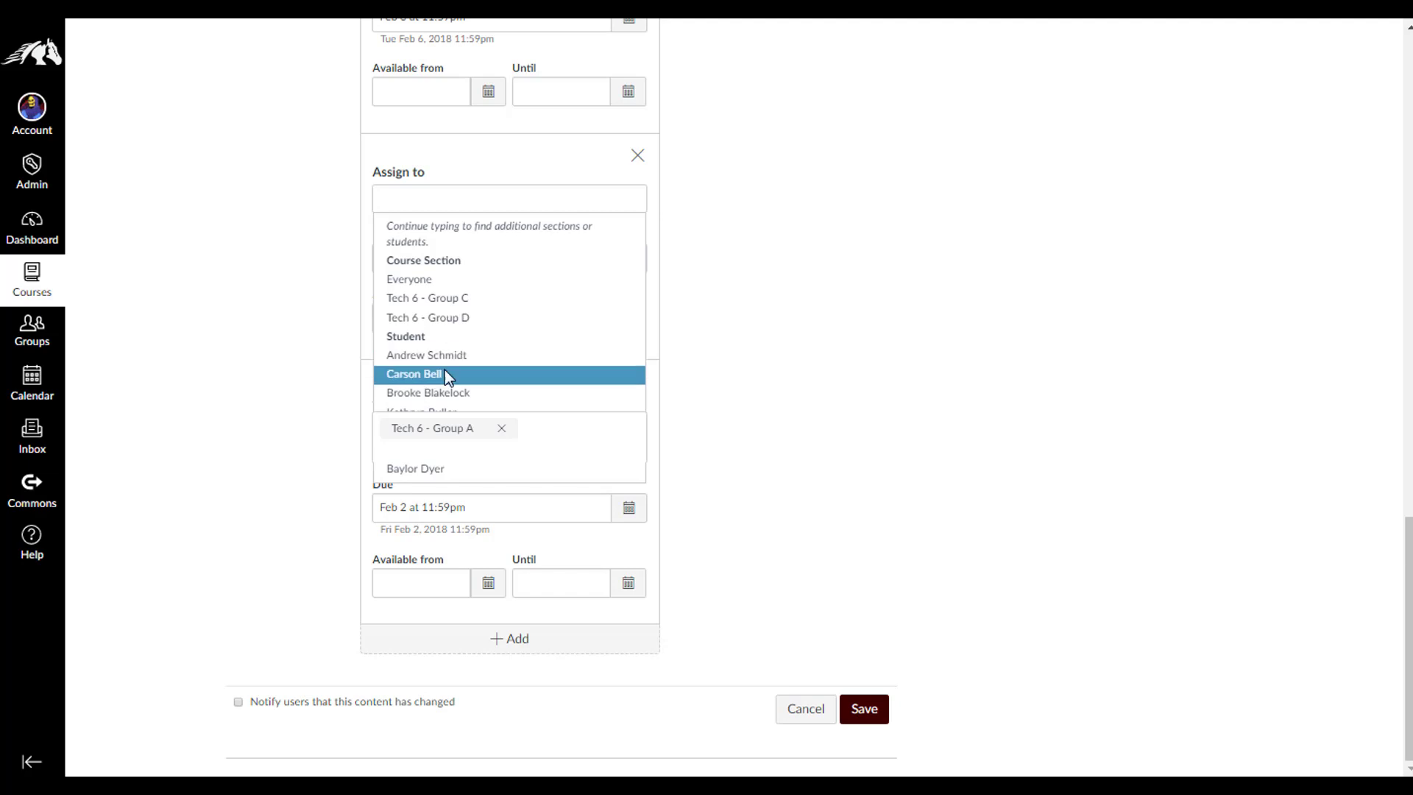
{"action": "left_click", "coordinate": [845, 508]}
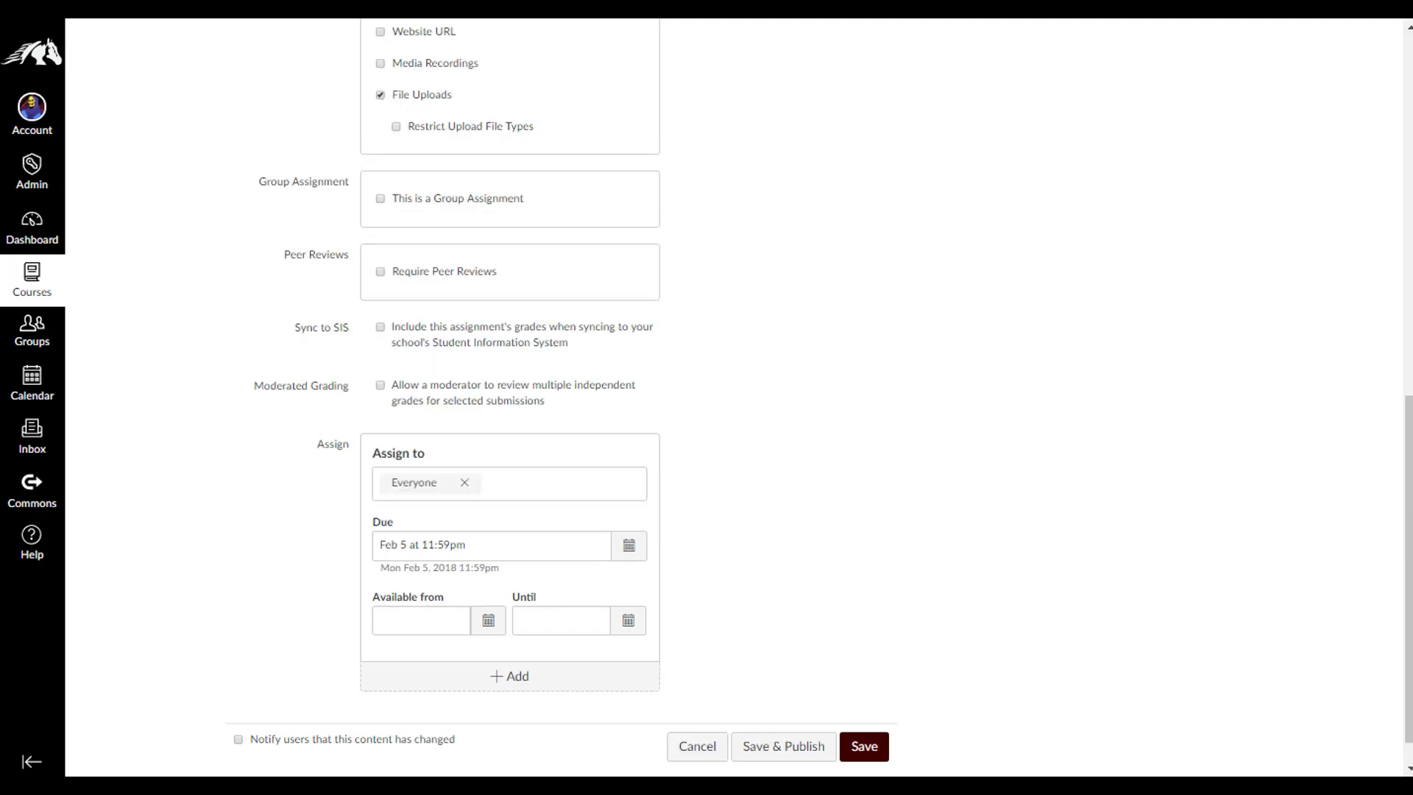
Save the Government assignment without publishing it and check its saved details
{"action": "scroll", "coordinate": [741, 443], "scroll_direction": "down", "scroll_amount": 1}
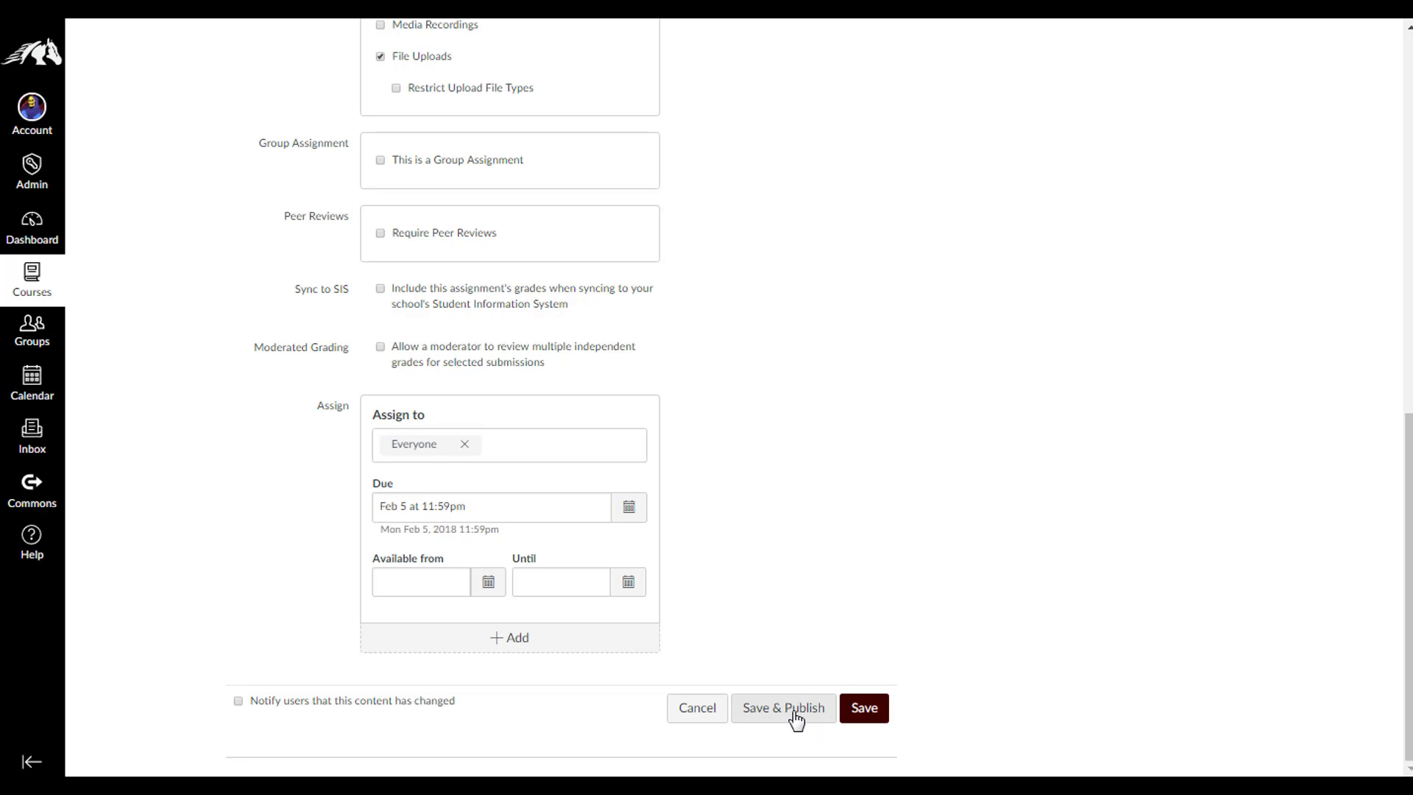
{"action": "left_click", "coordinate": [873, 714]}
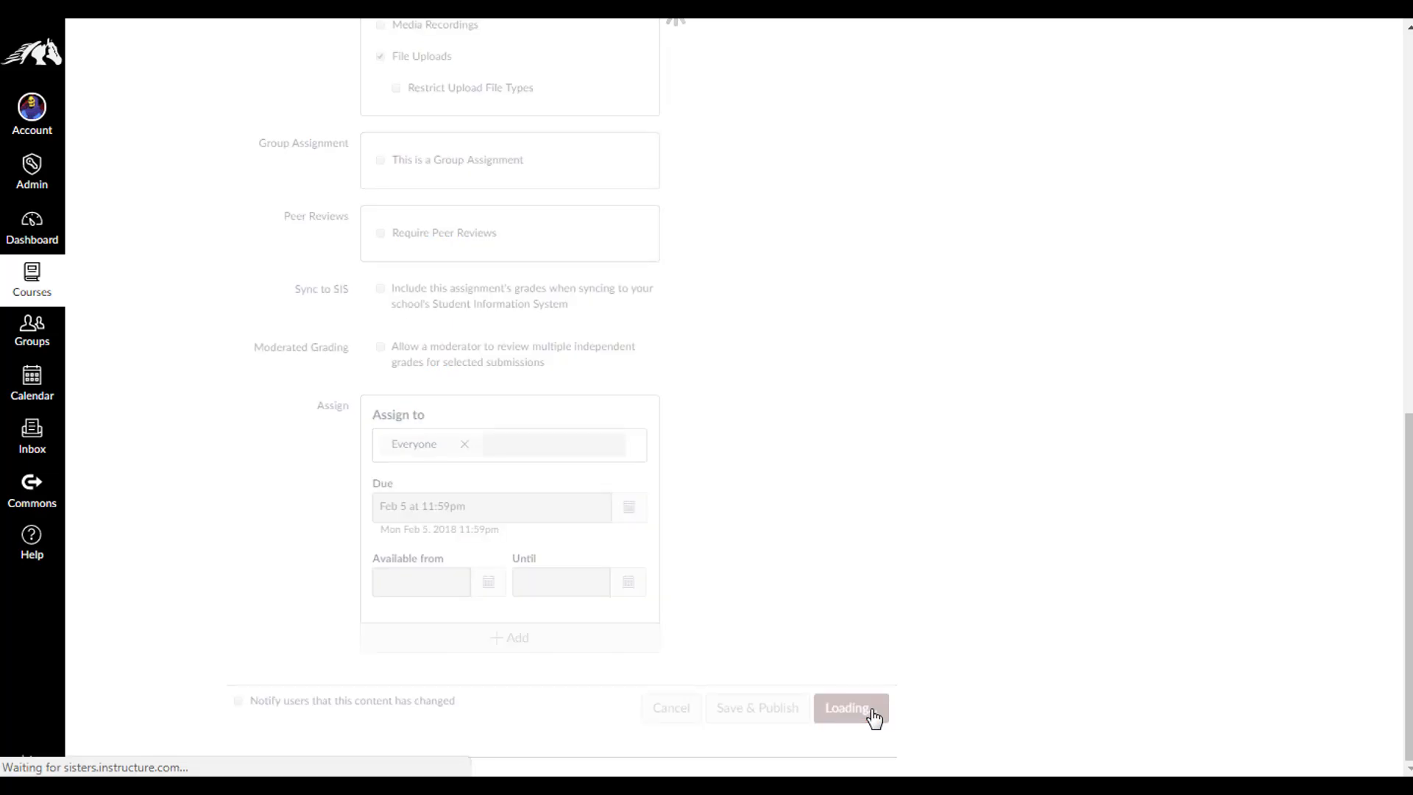
{"action": "scroll", "coordinate": [460, 254], "scroll_direction": "down", "scroll_amount": 2}
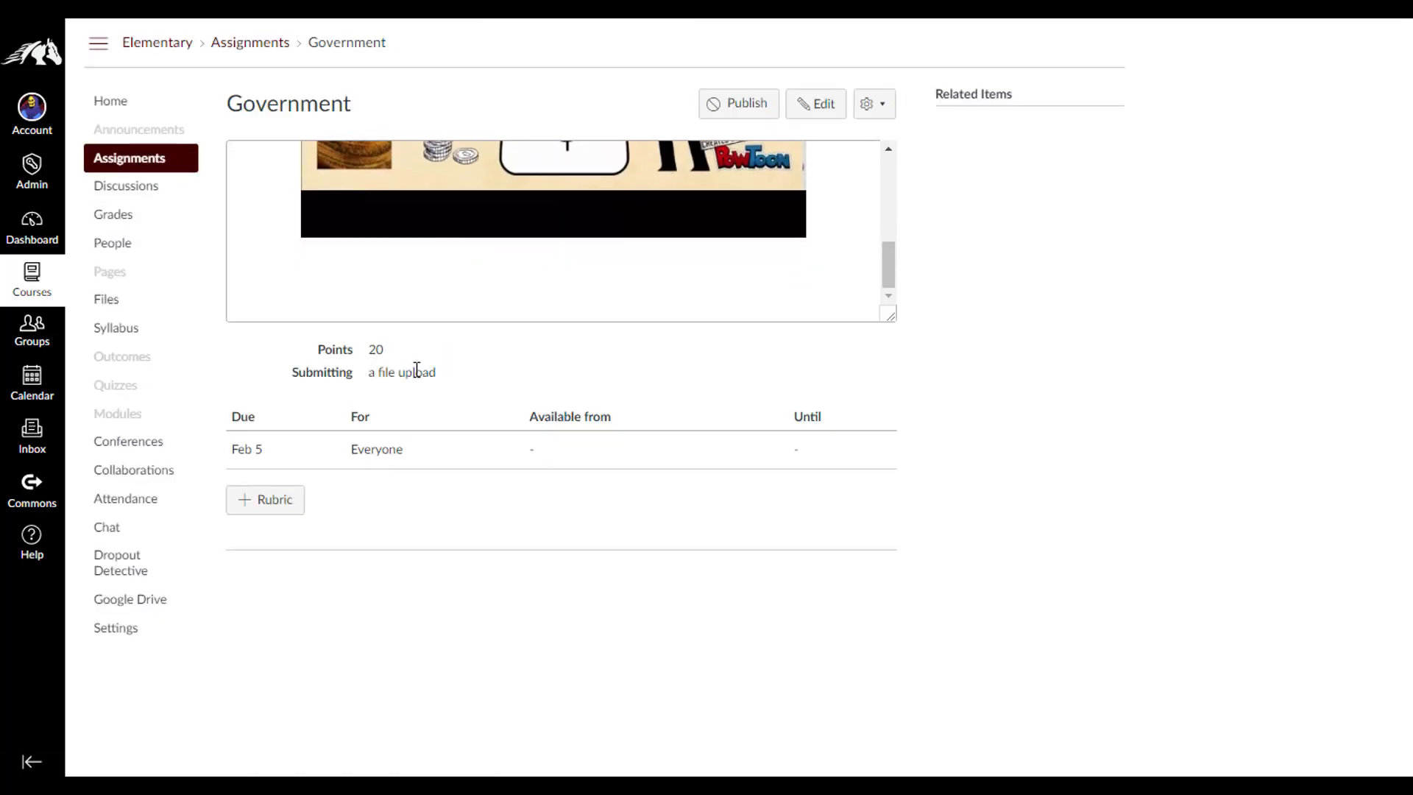
Publish the Government assignment from its own page and set it back to unpublished
{"action": "left_click", "coordinate": [746, 117]}
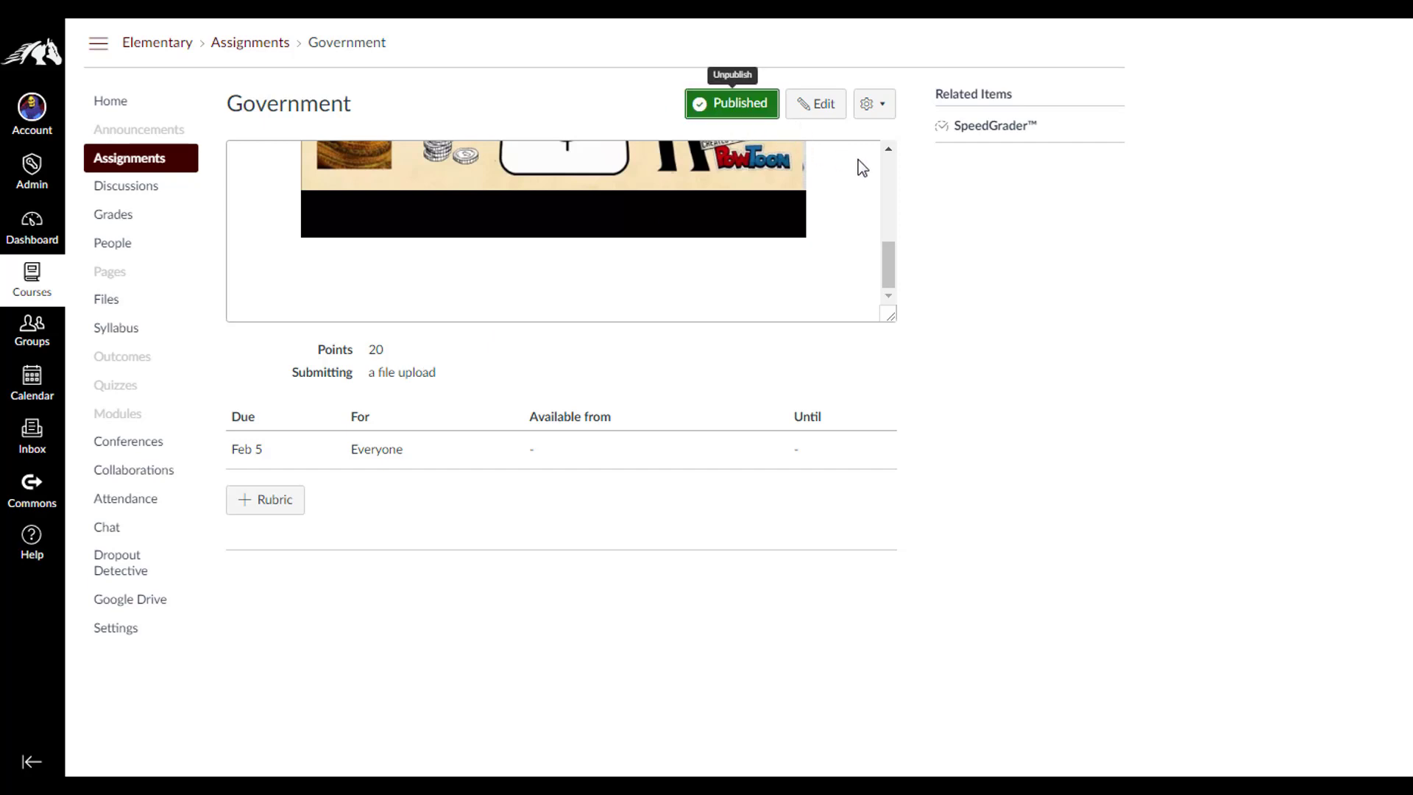
{"action": "left_click", "coordinate": [752, 109]}
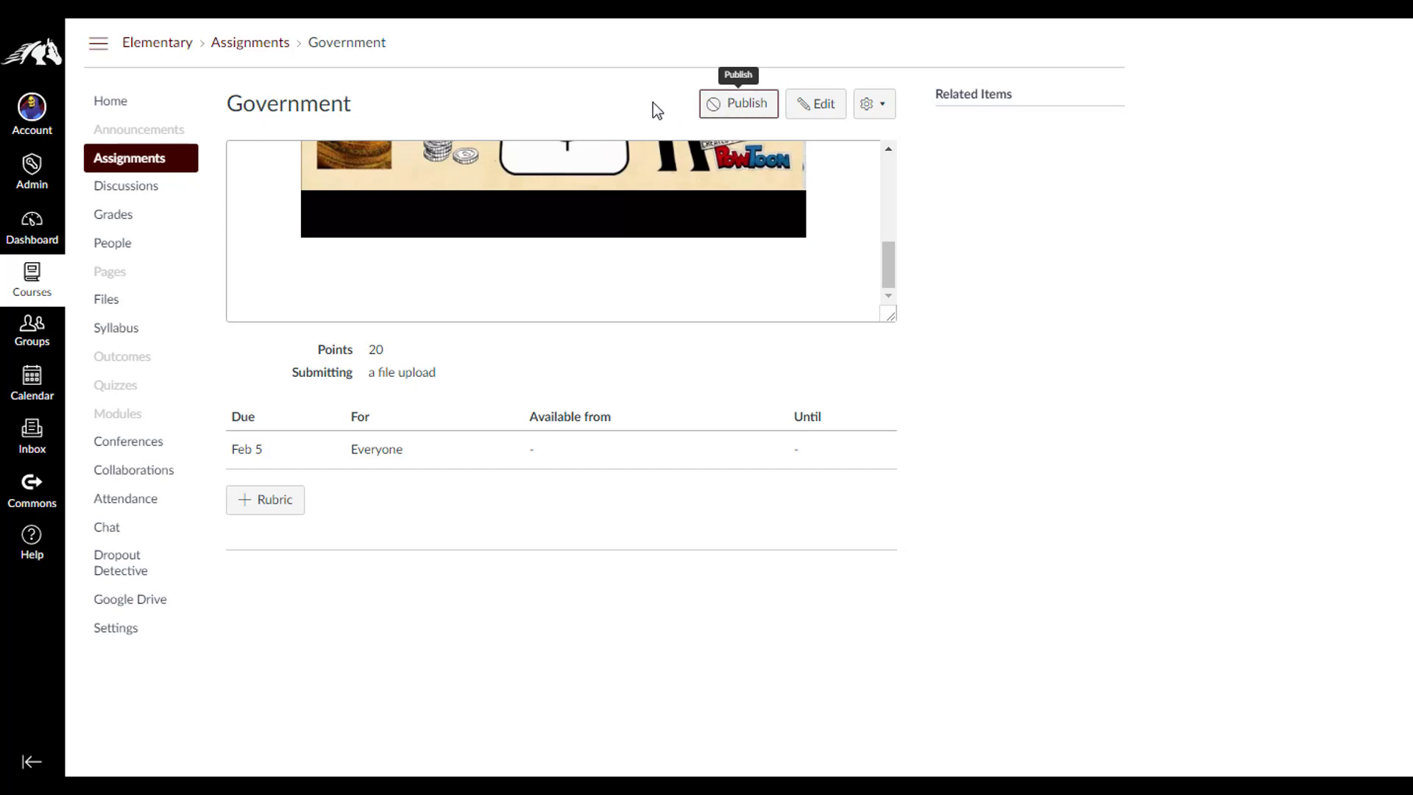
Publish the Ancient Egypt module together with the Government assignment it contains
{"action": "left_click", "coordinate": [109, 415]}
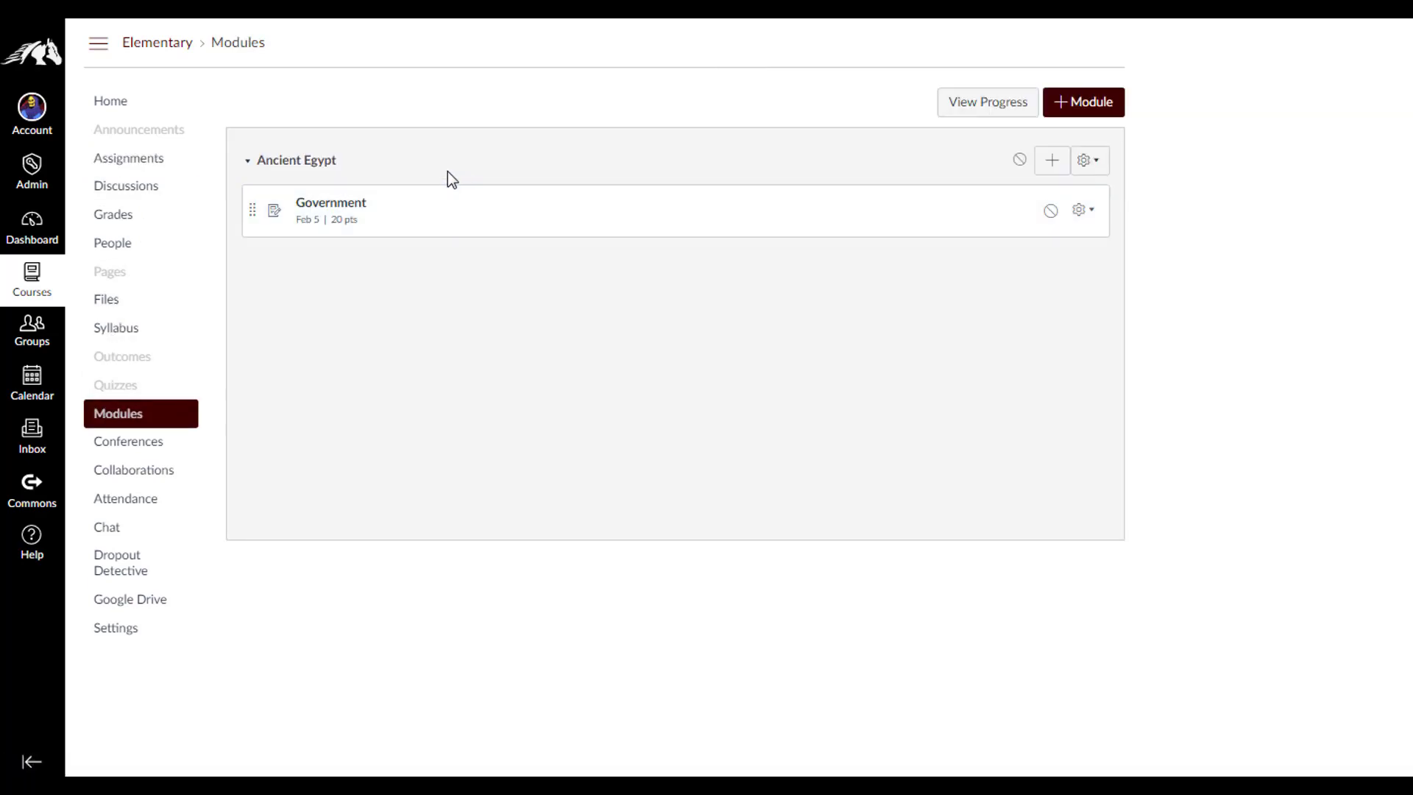
{"action": "left_click", "coordinate": [1020, 164]}
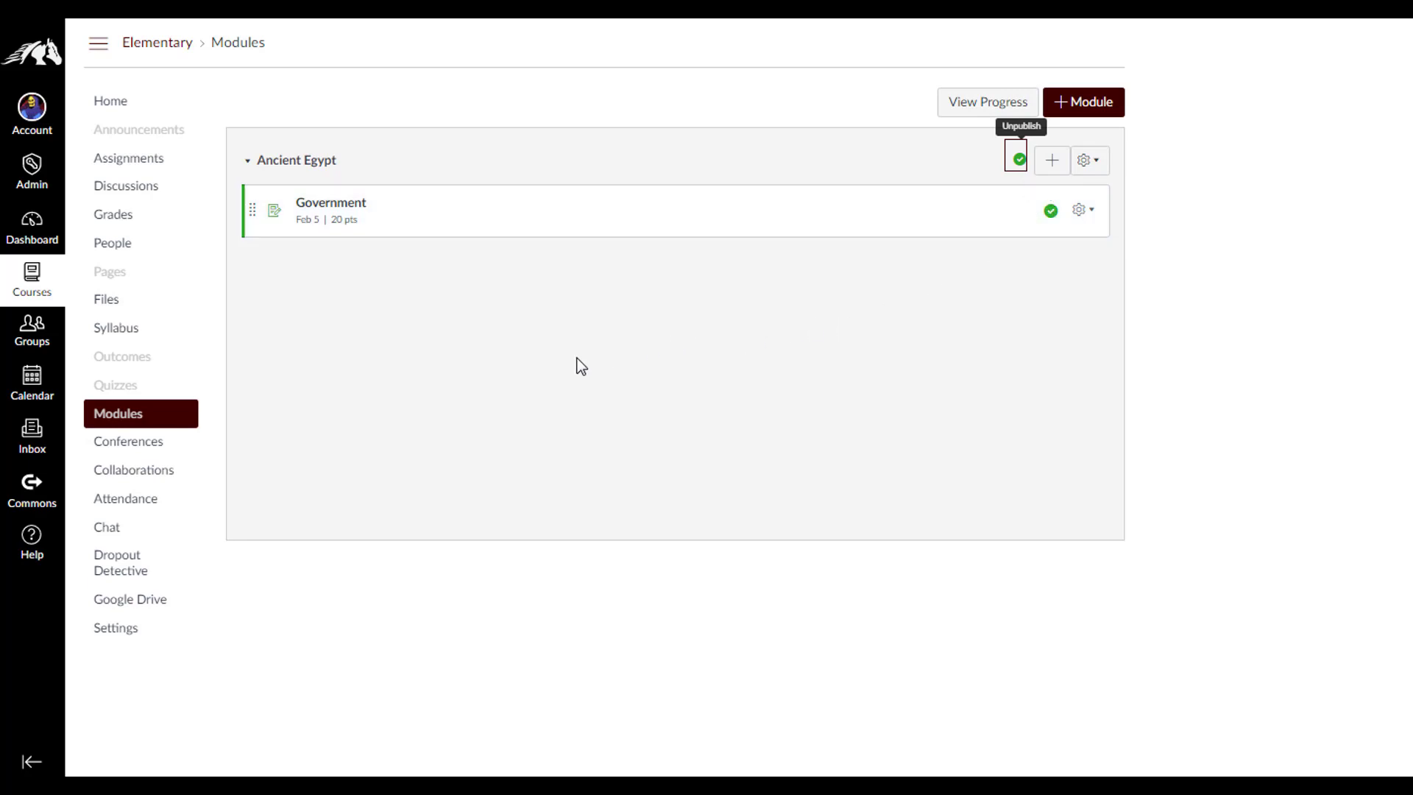
Switch the course to Student View and examine the Government assignment as a student sees it
{"action": "left_click", "coordinate": [127, 635]}
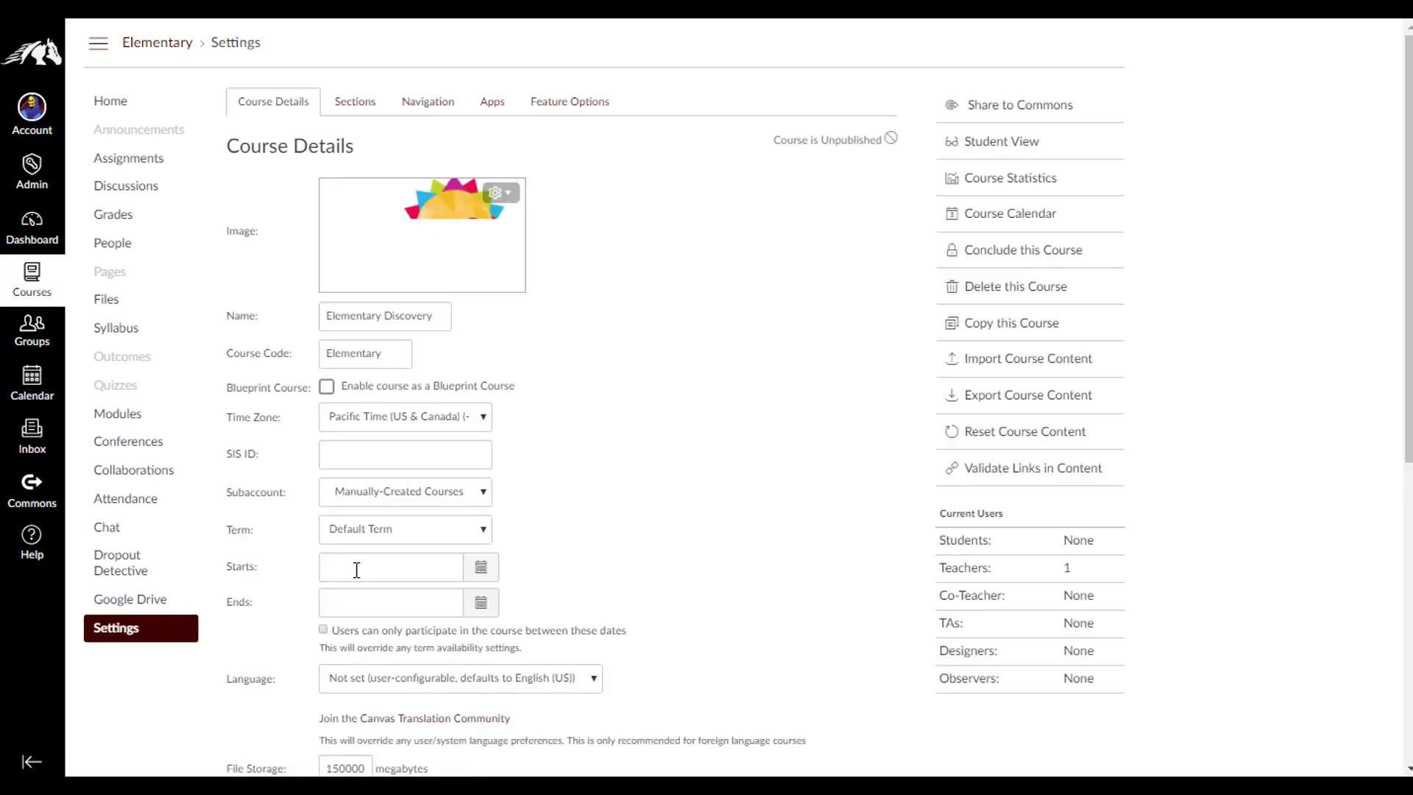
{"action": "left_click", "coordinate": [989, 143]}
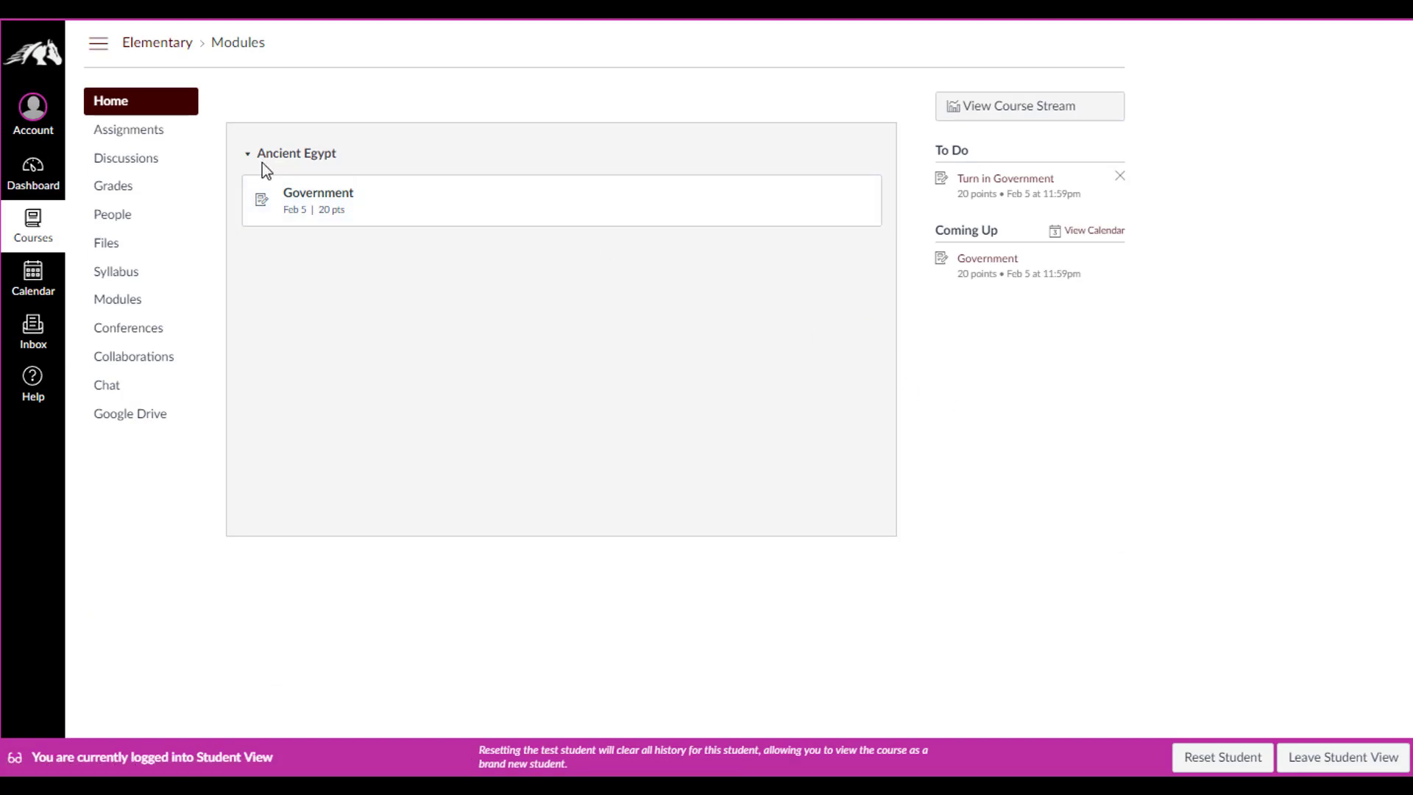
{"action": "left_click", "coordinate": [335, 196]}
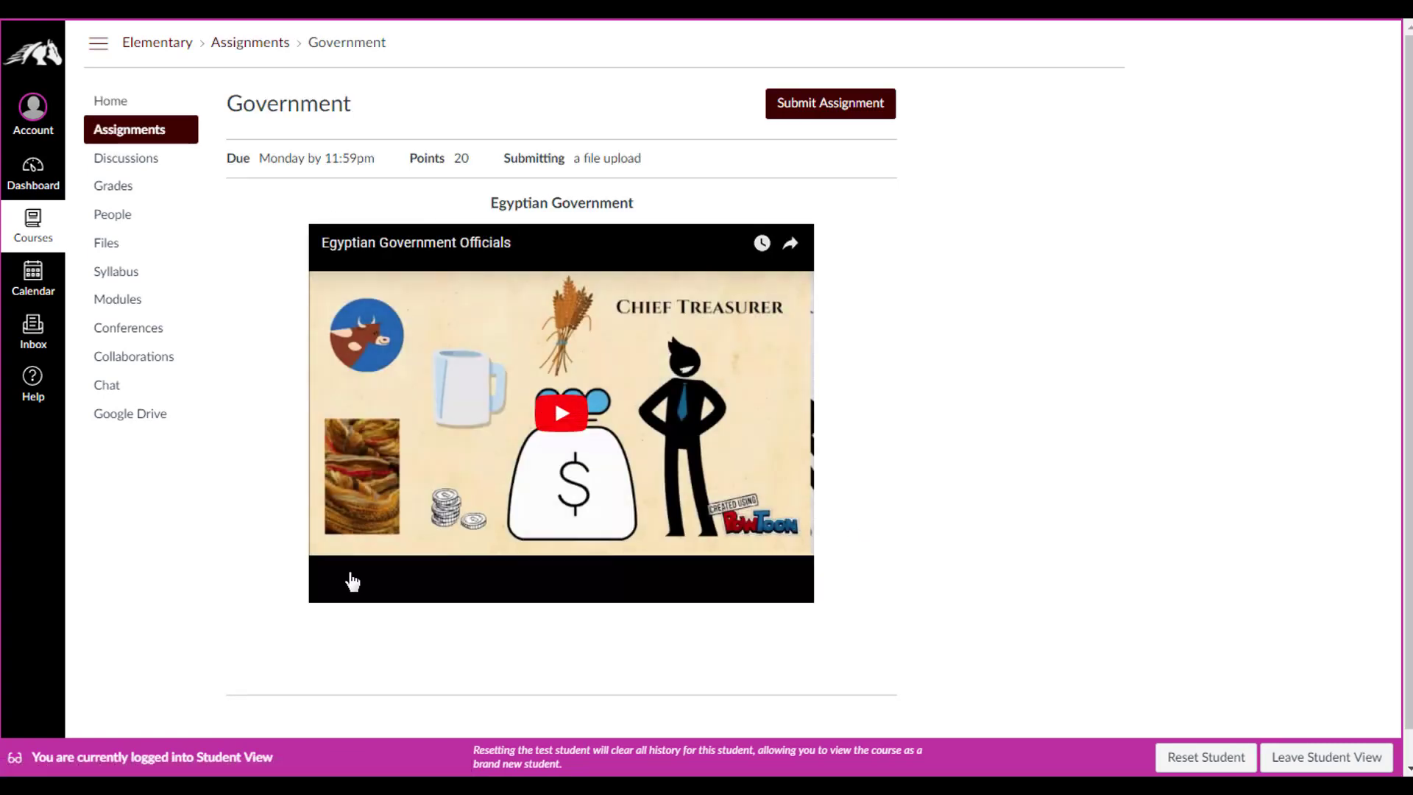
{"action": "scroll", "coordinate": [452, 616], "scroll_direction": "down", "scroll_amount": 1}
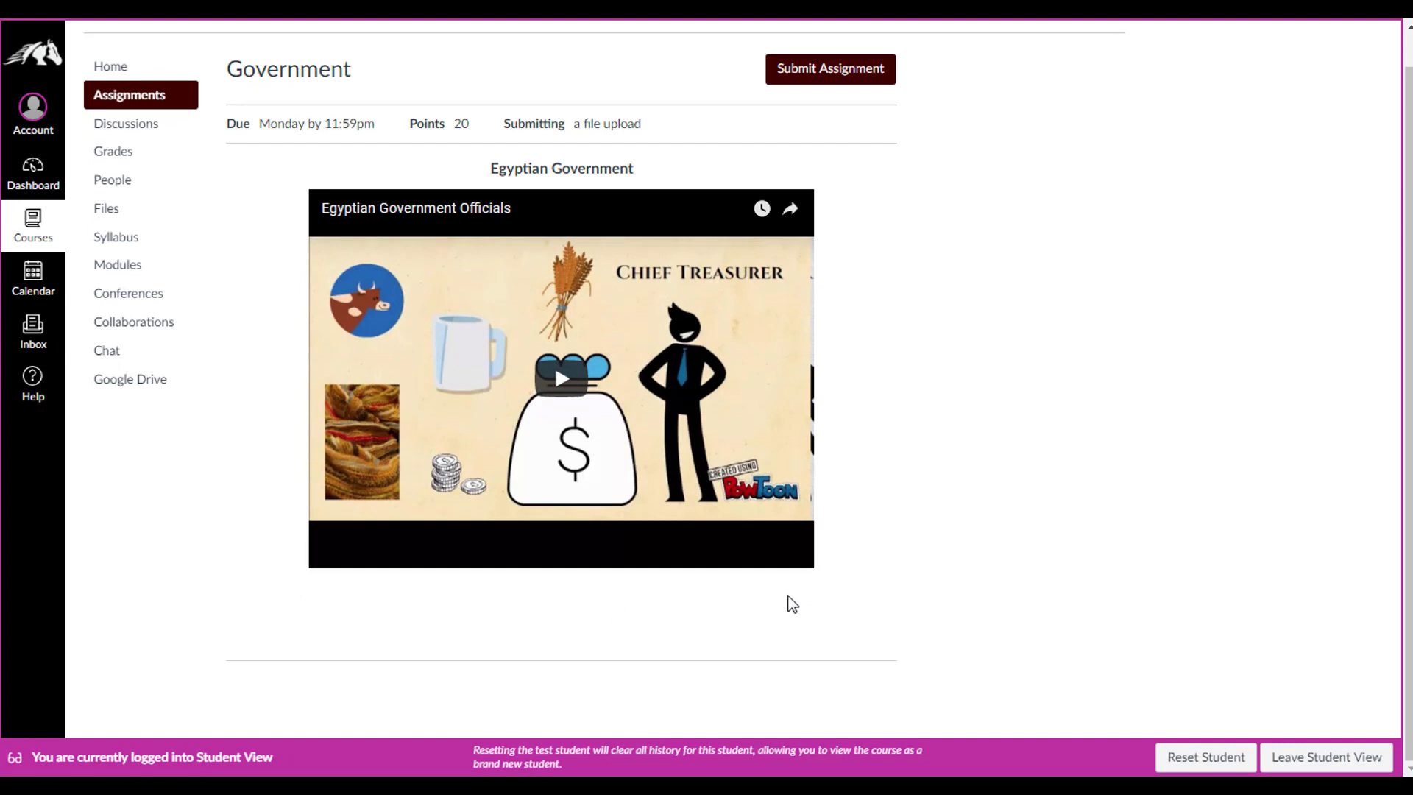
{"action": "scroll", "coordinate": [915, 491], "scroll_direction": "up", "scroll_amount": 1}
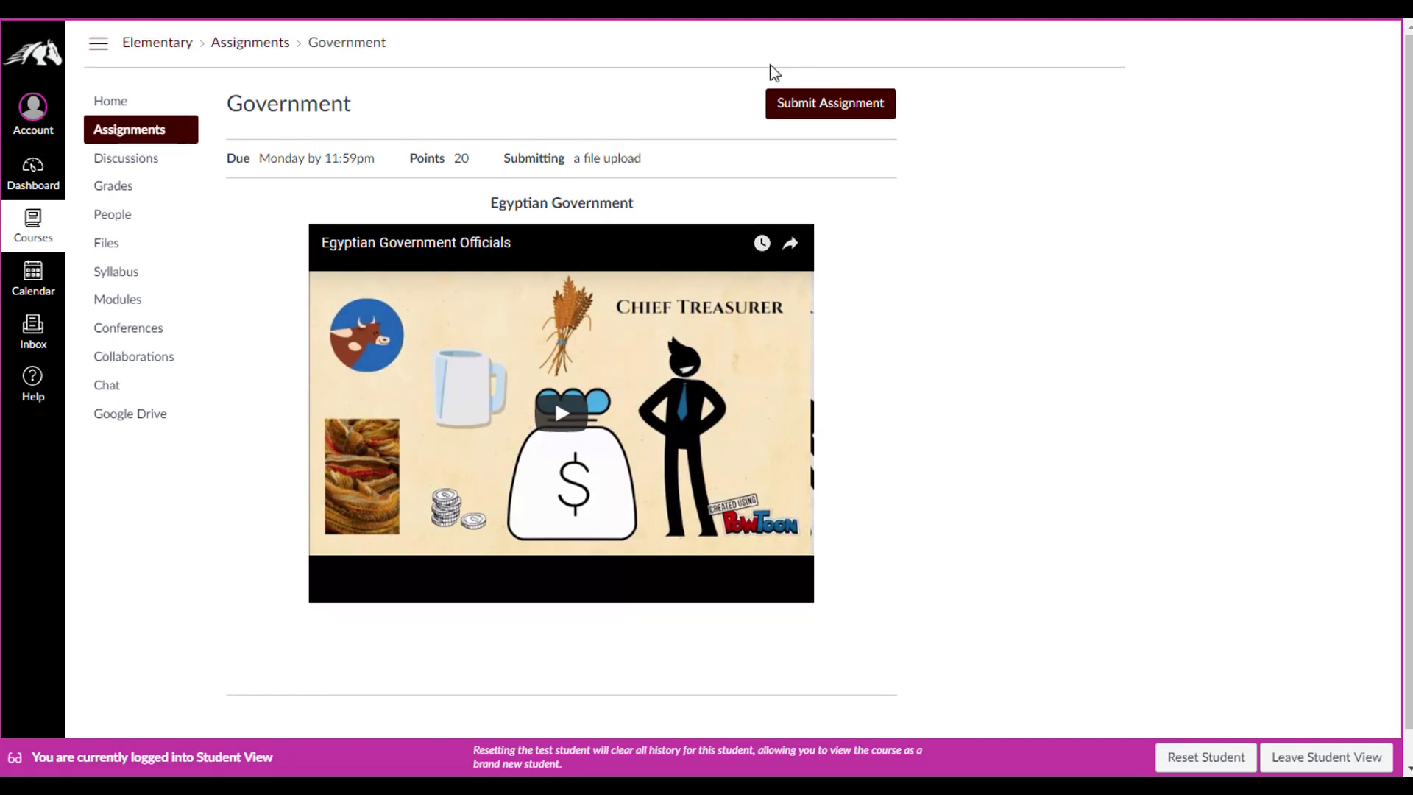